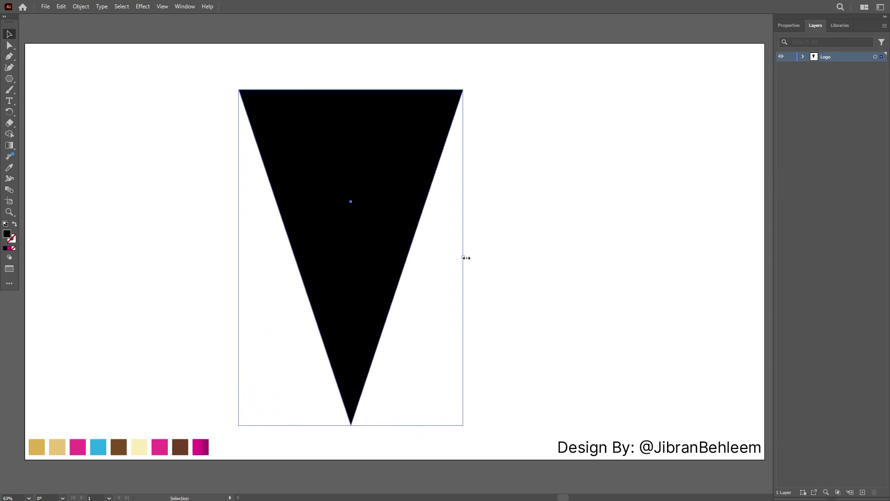
- Narrow the black inverted triangle and round its two upper corners, keeping the lower tip sharp
left_click_drag(466, 258, 426, 257)
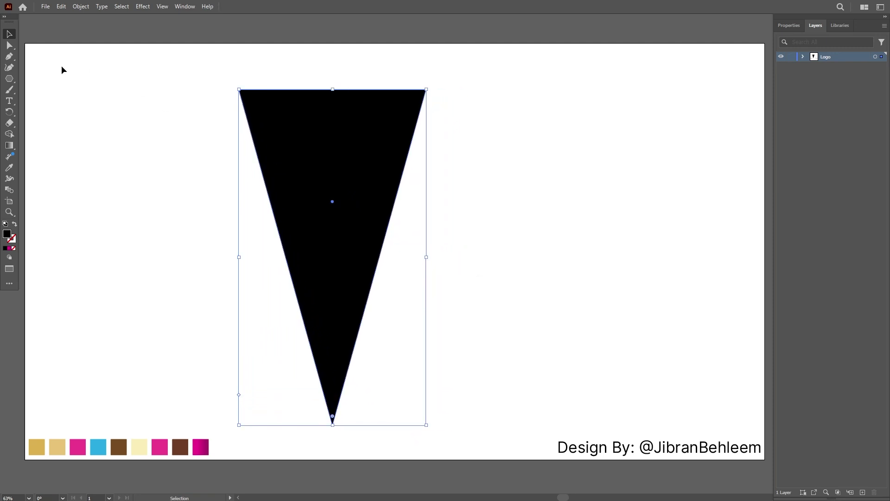
key("a")
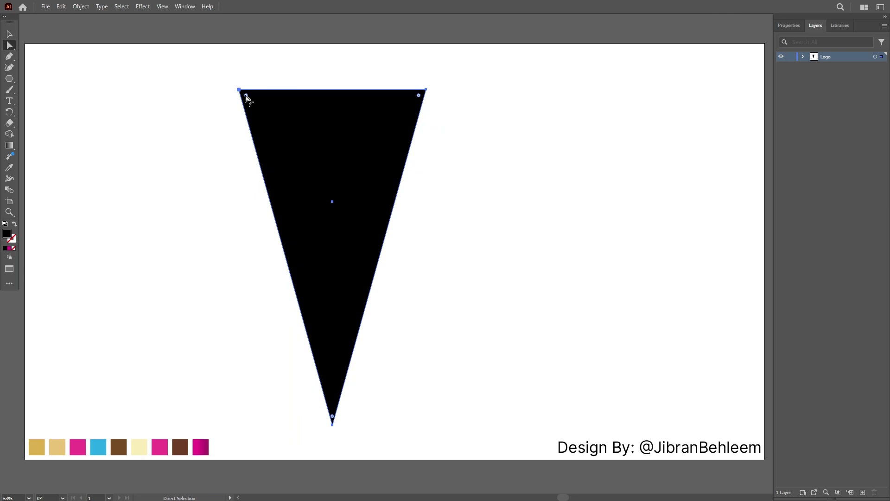
left_click_drag(246, 96, 260, 106)
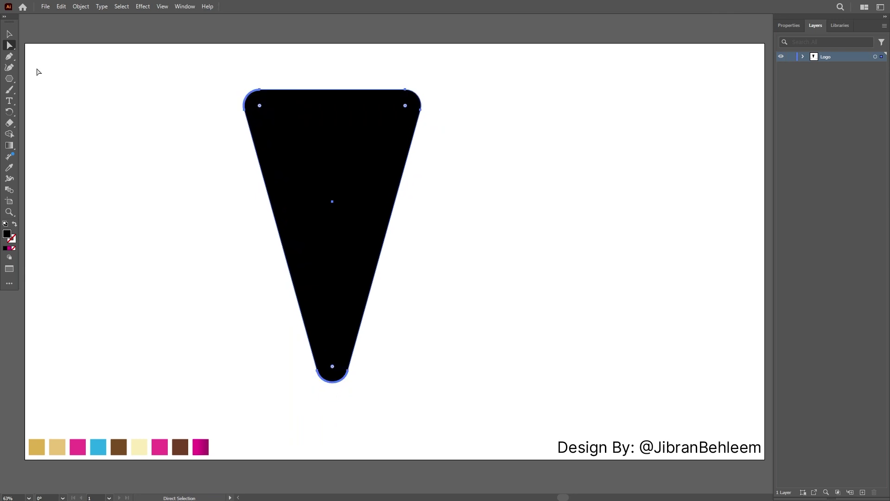
left_click(351, 365)
left_click(333, 367)
left_click_drag(334, 367, 334, 441)
left_click(10, 34)
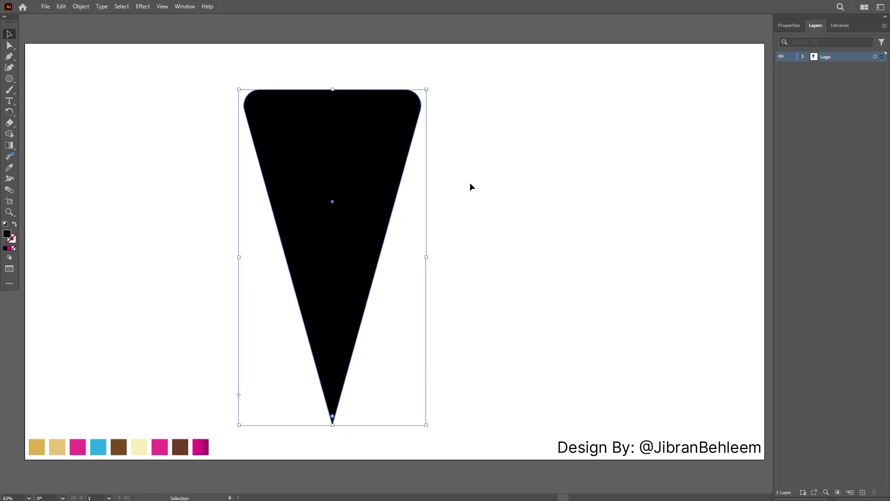
- Fill the rounded triangle with the dark gold of the first swatch and move it toward the artboard's left side
left_click_drag(328, 183, 313, 182)
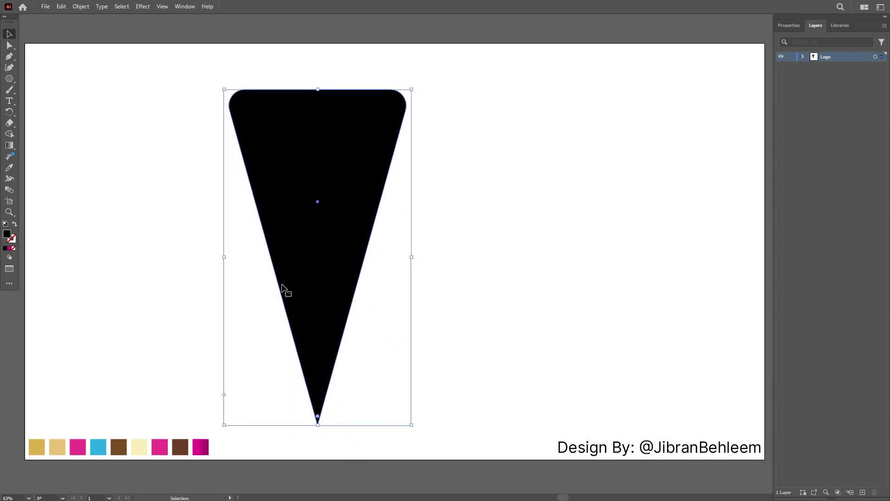
key("i")
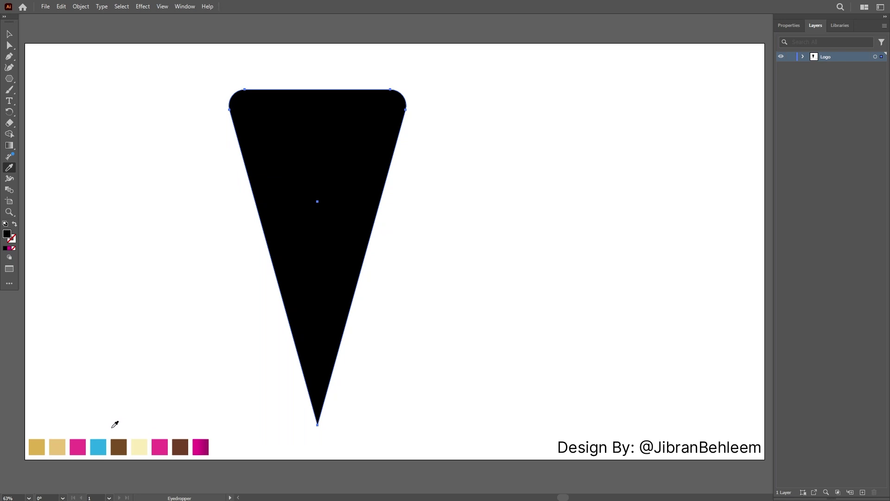
left_click(37, 447)
left_click(10, 36)
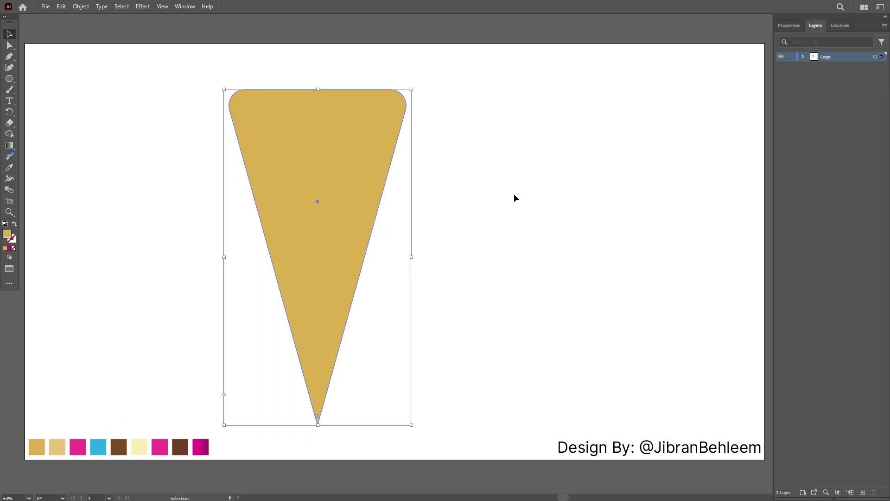
left_click(514, 195)
left_click_drag(315, 168, 205, 153)
left_click(388, 182)
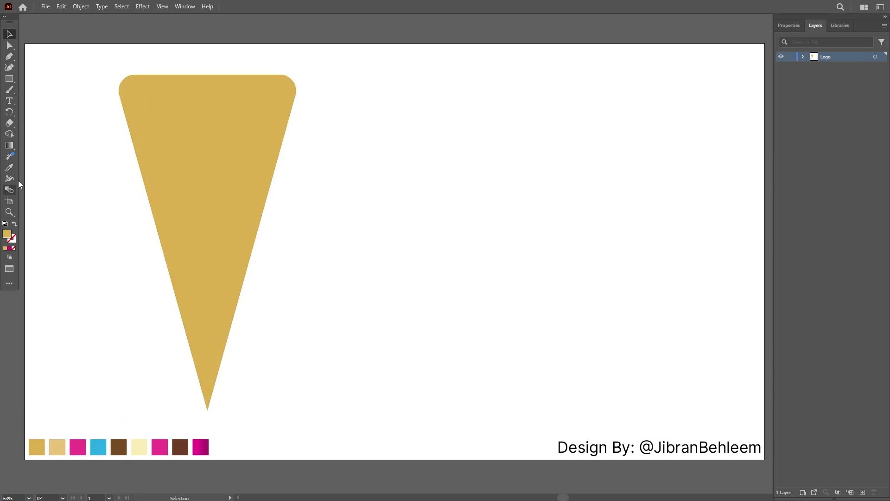
- Draw a thin, tall vertical gold rectangle to the right of the cone and slim it slightly
left_click(10, 80)
mouse_move(368, 117)
left_mouse_down()
mouse_move(384, 331)
mouse_move(371, 372)
left_mouse_up()
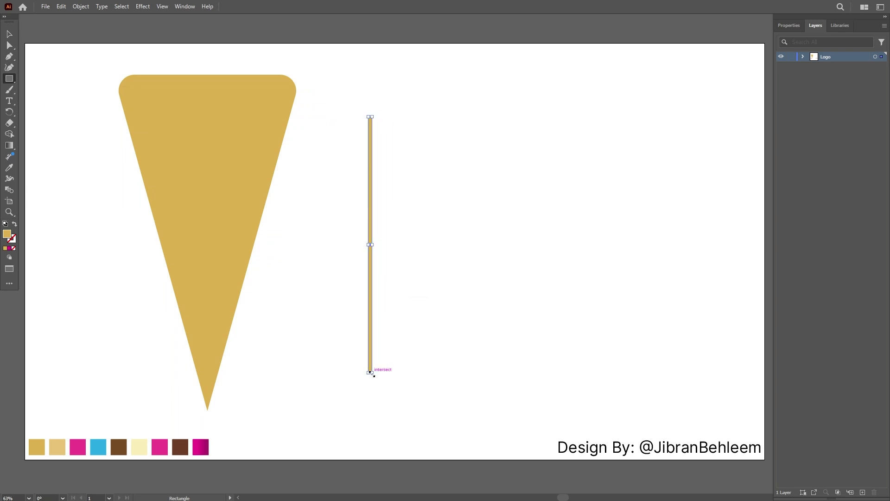
left_click_drag(375, 248, 371, 248)
left_click(8, 35)
left_click(401, 196)
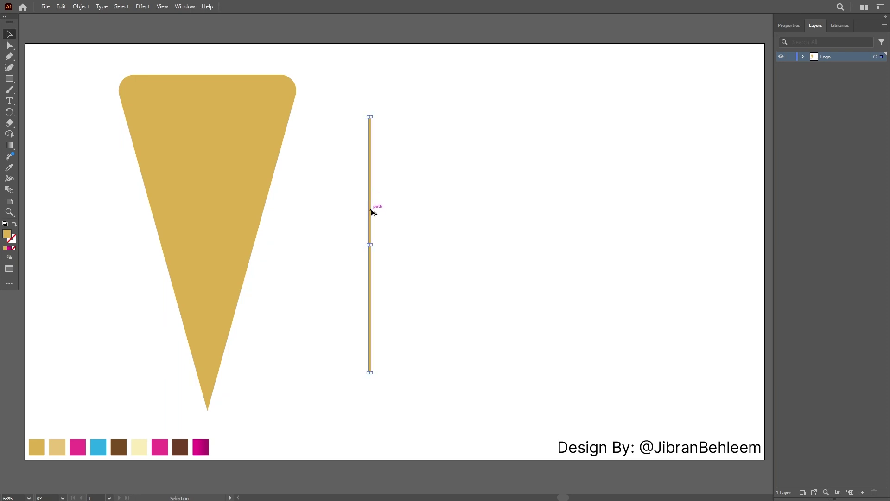
- Duplicate the thin vertical bar sideways into a row of 16 evenly spaced bars
left_click_drag(373, 211, 416, 217)
left_click_drag(365, 236, 476, 223)
left_click(524, 240)
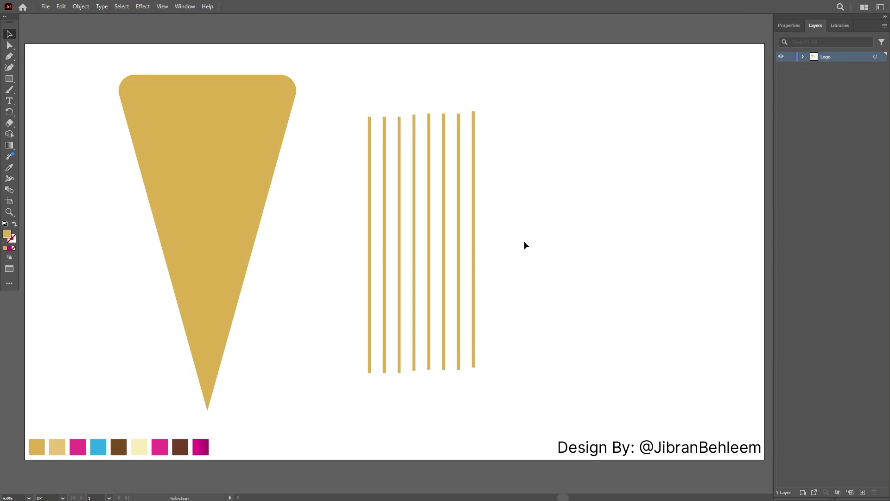
left_click_drag(405, 254, 364, 255)
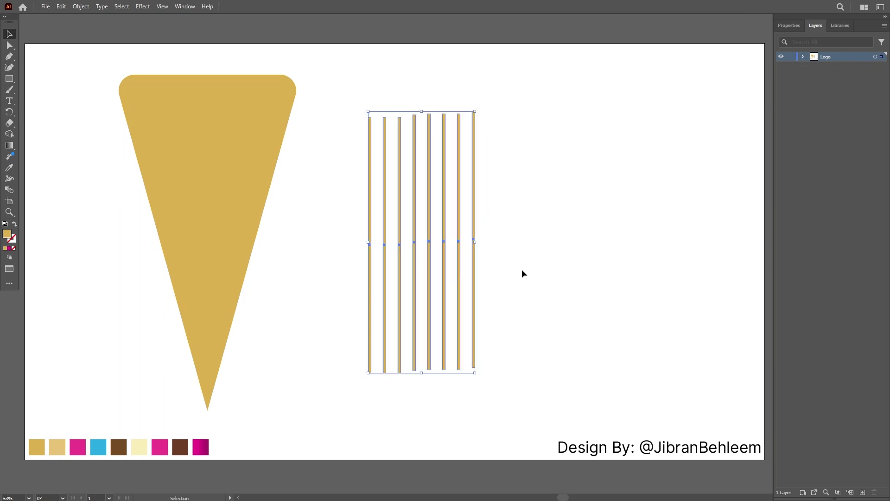
left_click_drag(478, 255, 353, 243)
left_click(644, 256)
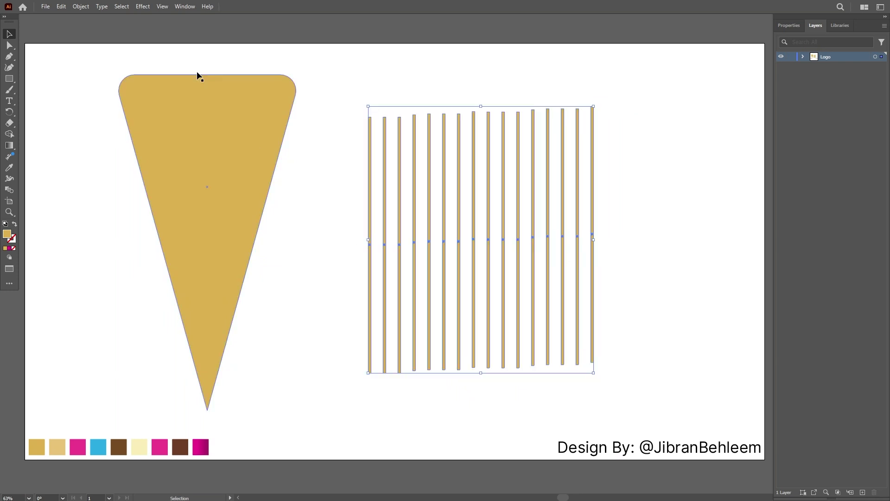
- Align all the vertical bars by their vertical centers so their ends line up
left_click(184, 6)
left_click(195, 140)
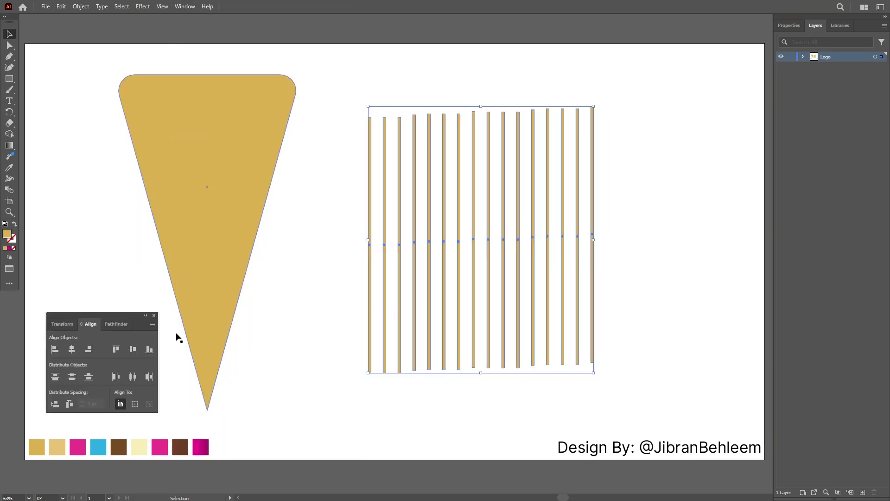
left_click(133, 350)
left_click(680, 316)
- Paste a copy of the row of bars and rotate it 90 degrees to make matching horizontal bars
left_click_drag(699, 286, 324, 237)
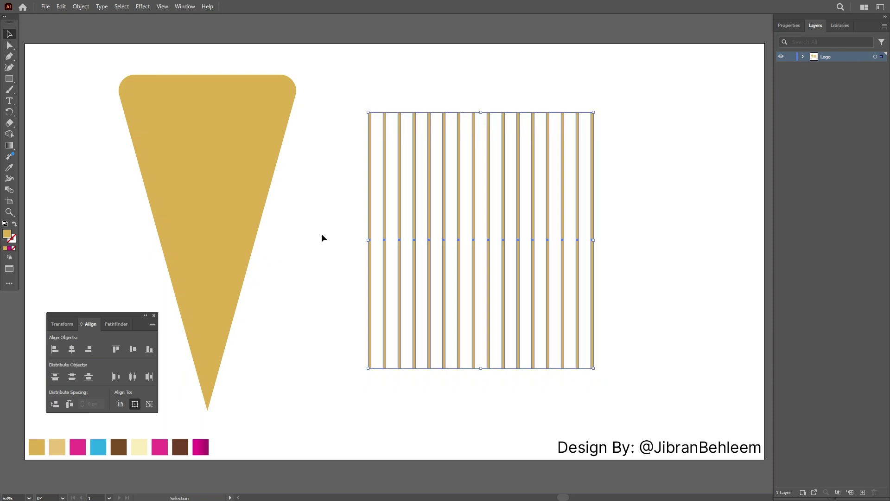
left_click(538, 267)
left_click_drag(489, 253, 338, 233)
key("a")
key("ctrl+v")
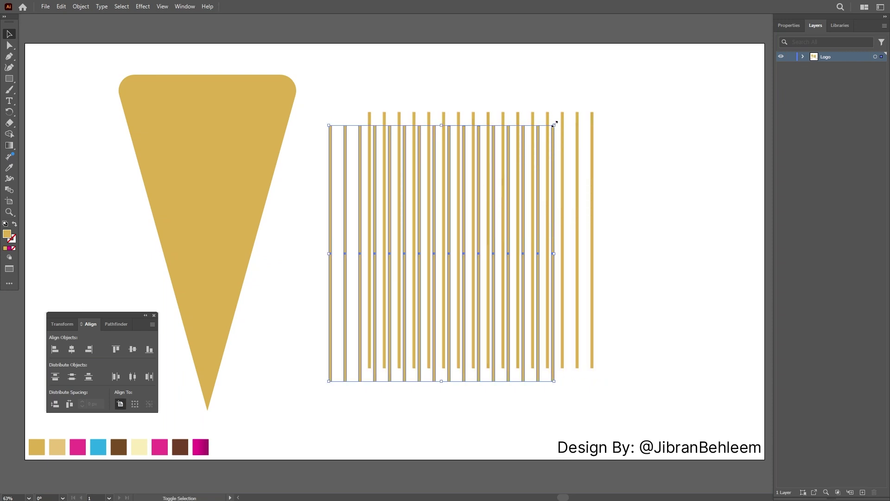
left_click_drag(558, 125, 384, 112)
- Center the horizontal and vertical bars on each other to form a square grid, and close the alignment options
left_click_drag(420, 80, 443, 351)
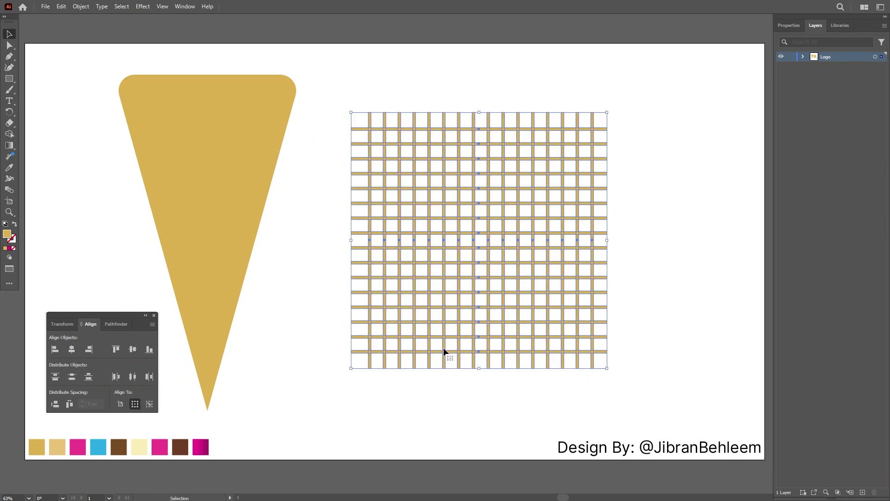
left_click(133, 348)
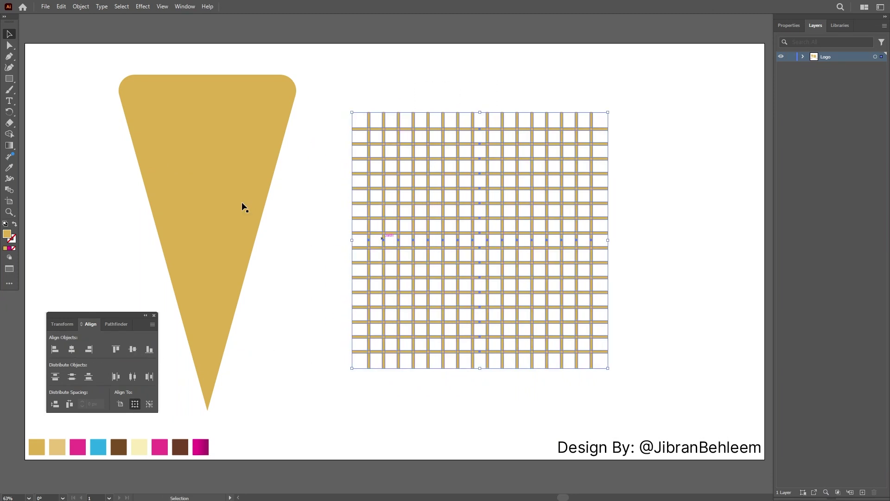
left_click(80, 249)
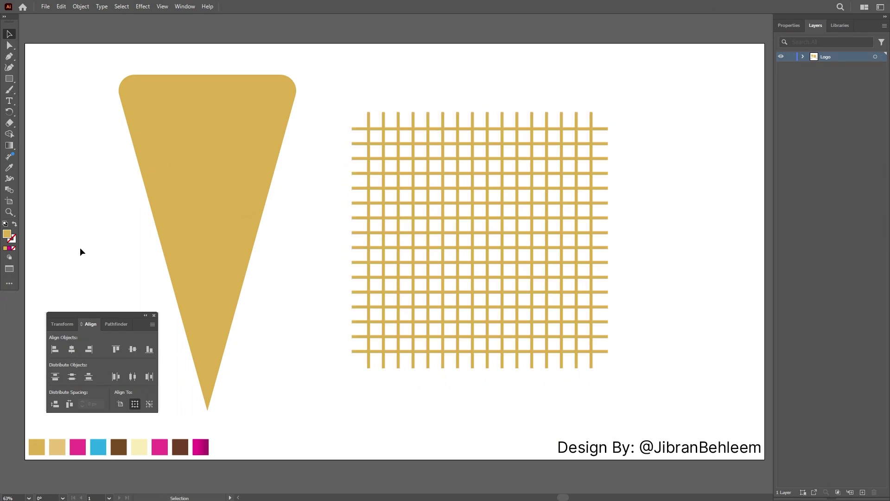
left_click(154, 315)
- Recolor all bars of the grid with the lighter gold of the second swatch
left_click_drag(491, 398, 441, 62)
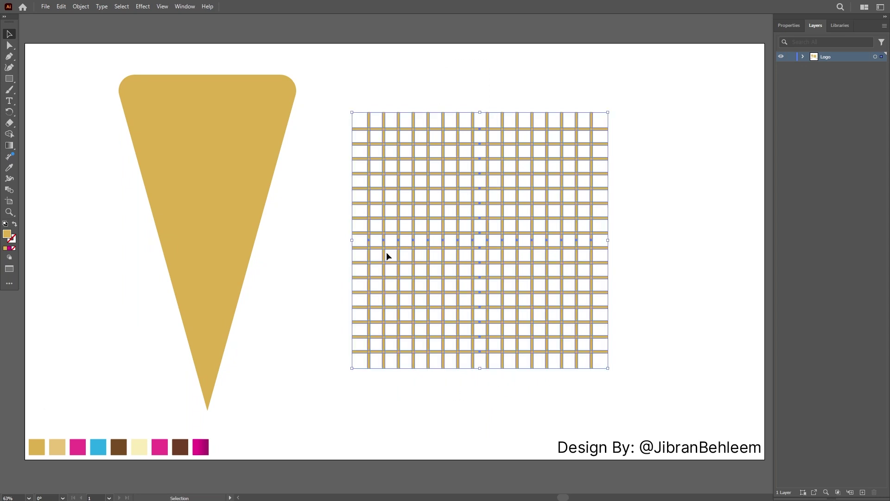
key("i")
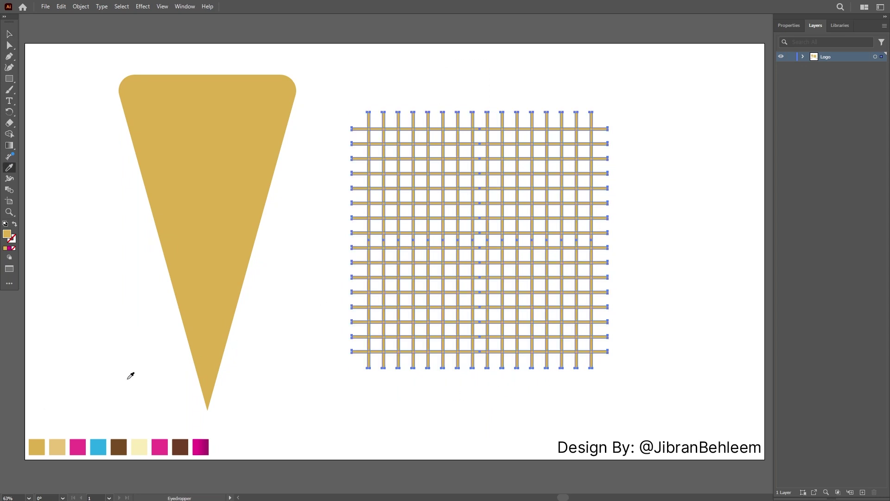
left_click(59, 447)
left_click(9, 34)
left_click(670, 341)
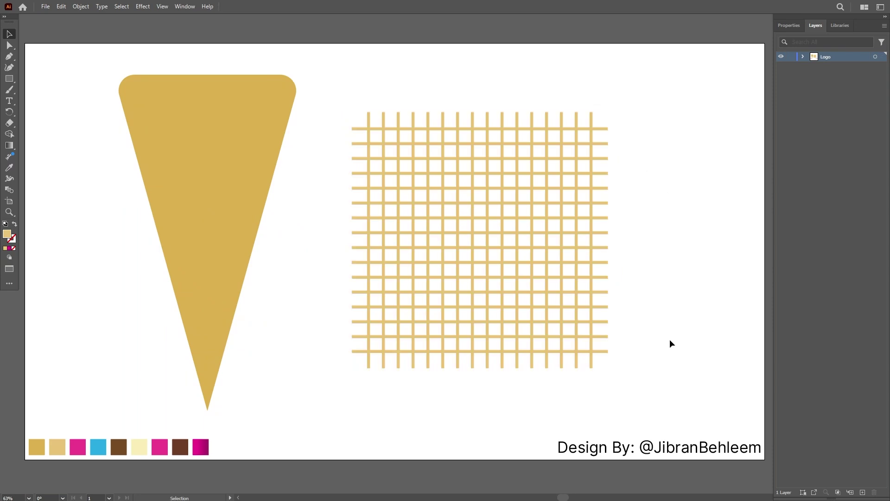
- Rotate the grid 45 degrees into a grouped diamond lattice and move it to the artboard's right side
left_click_drag(651, 374, 379, 181)
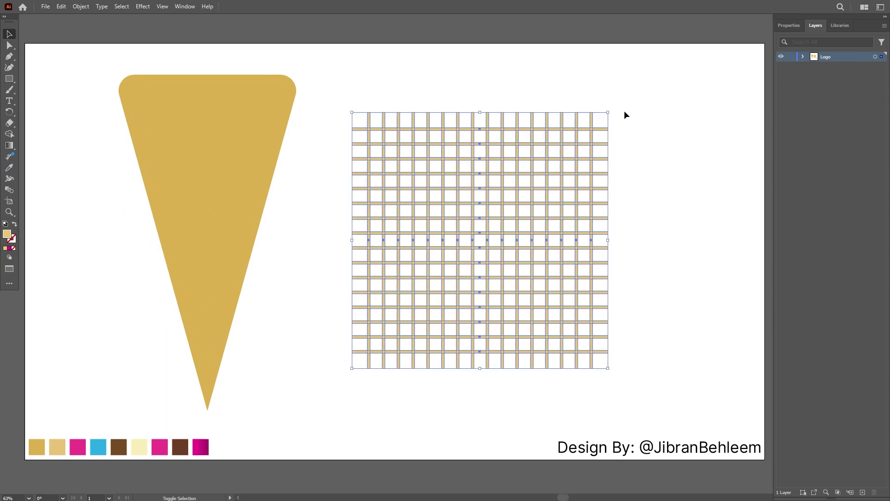
left_click_drag(613, 107, 481, 53)
left_click_drag(472, 180, 598, 181)
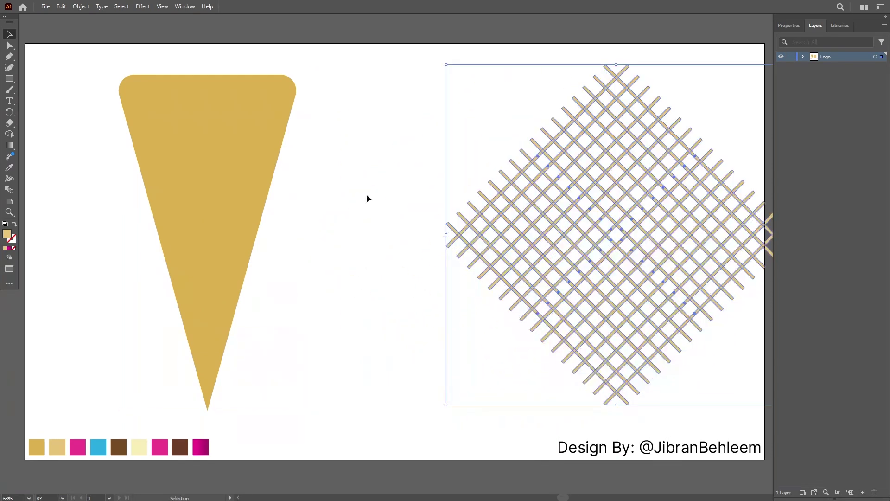
- Move the cone shape toward the middle and center it horizontally and vertically on the artboard
left_click(257, 202)
left_click_drag(257, 202, 315, 186)
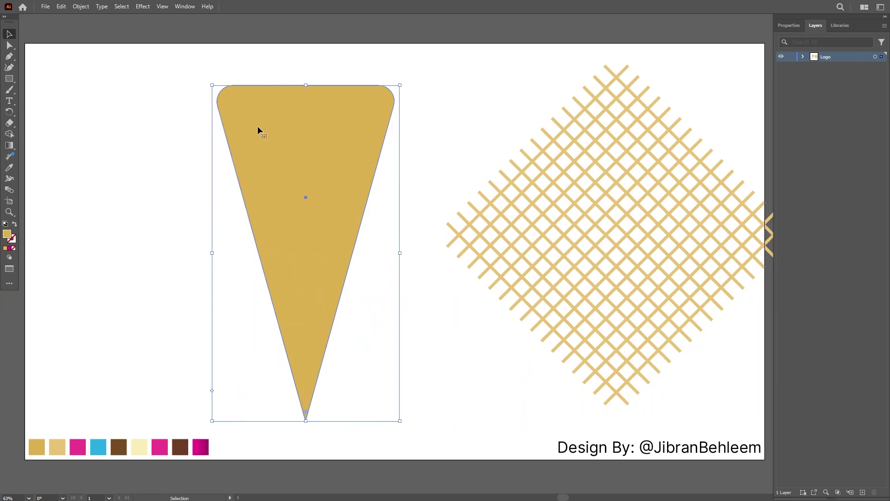
left_click_drag(258, 128, 302, 135)
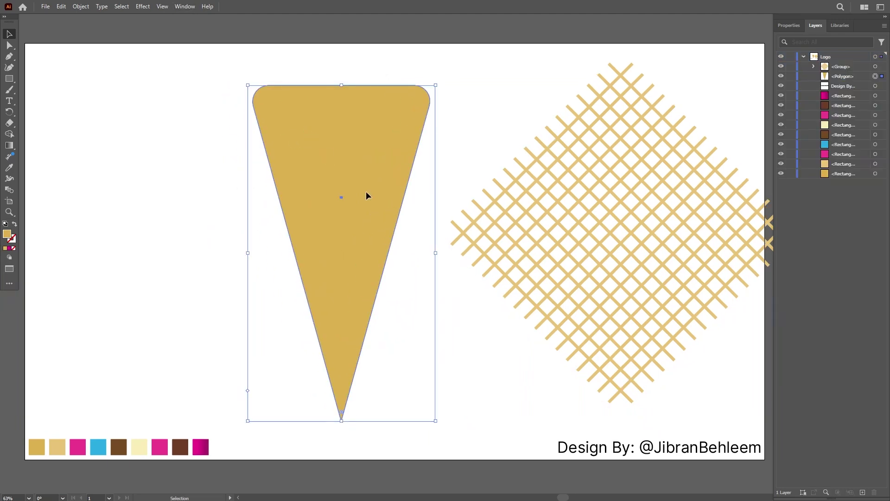
left_click_drag(366, 192, 387, 186)
left_click(185, 6)
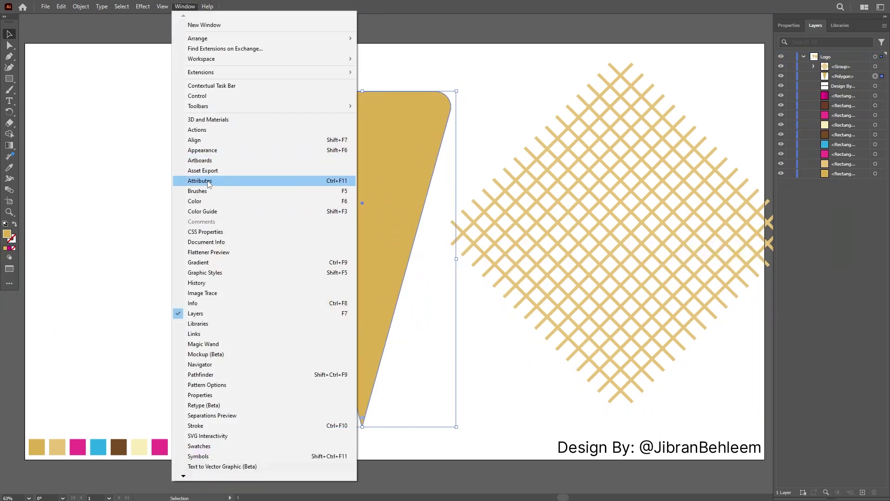
left_click(200, 140)
left_click(72, 349)
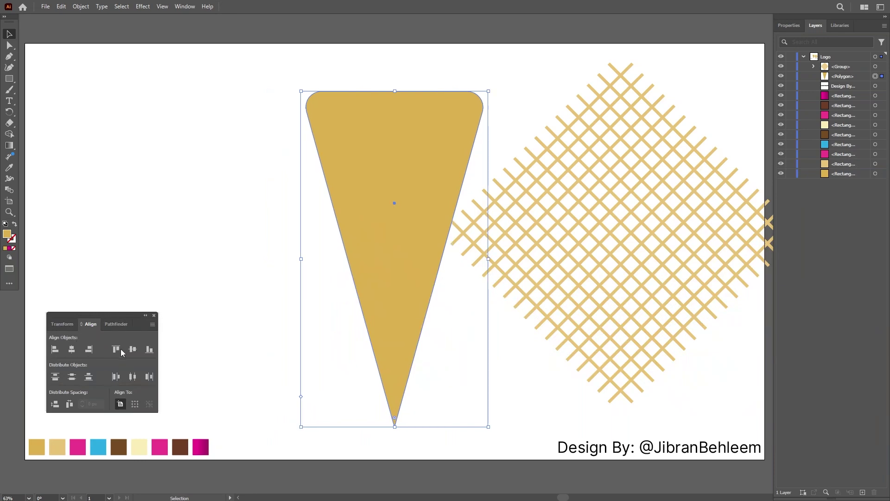
left_click(133, 349)
- Place the diamond lattice over the cone and scale it up proportionally until it covers the whole shape
left_click(579, 249)
left_click(617, 249)
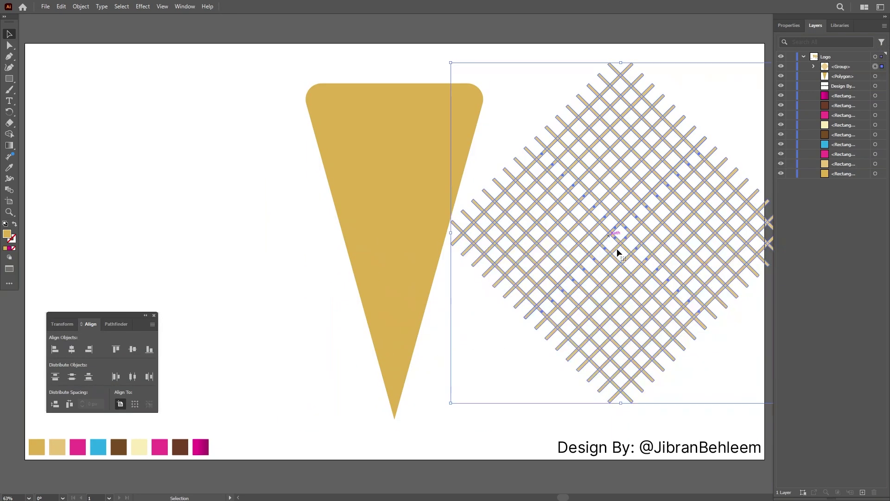
left_click_drag(613, 232, 394, 238)
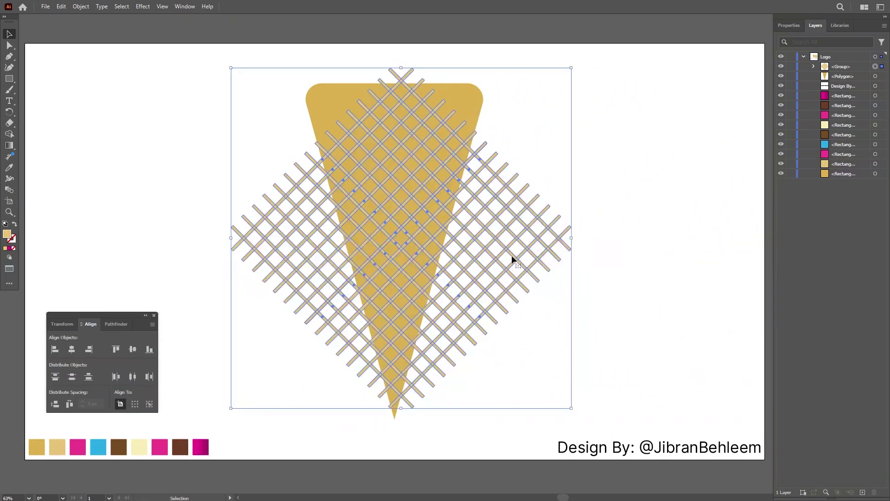
left_click_drag(571, 242, 623, 237)
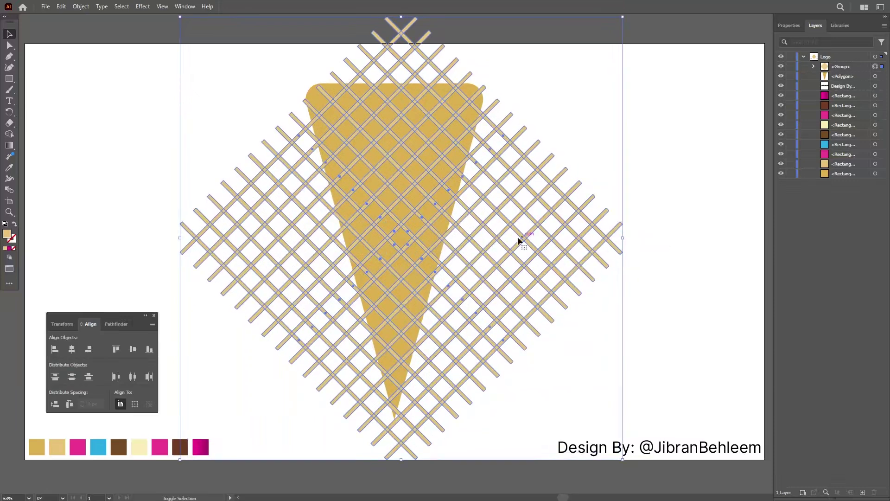
- Shift the lattice upward and fine-tune its position so its crossings are centered along the cone's axis
left_click_drag(488, 224, 480, 203)
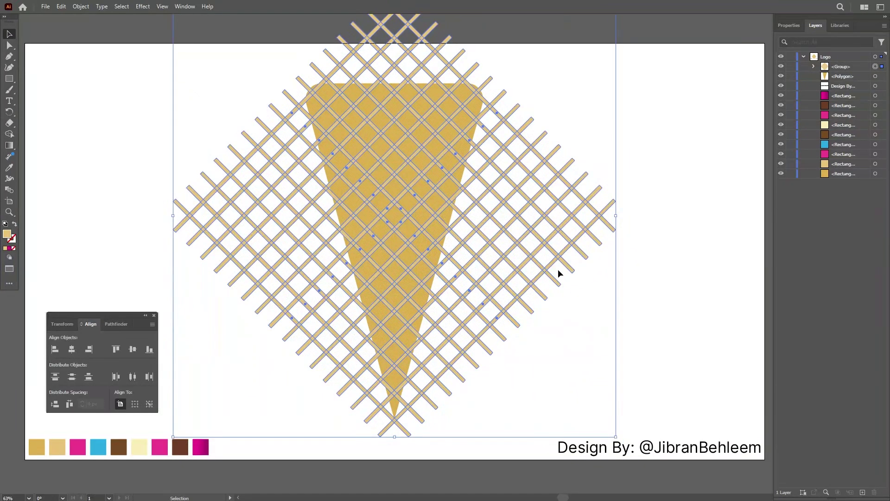
key("Down")
key("Down")
key("Down")
key("Down")
key("Down")
key("Down")
key("Down")
key("Down")
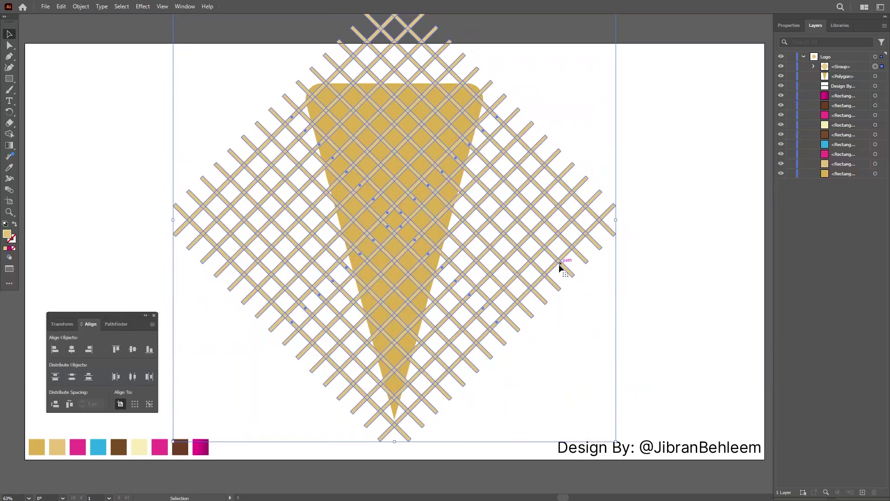
- Move the cone polygon above the lattice group in the layer stacking order
left_click(663, 210)
left_click(875, 67)
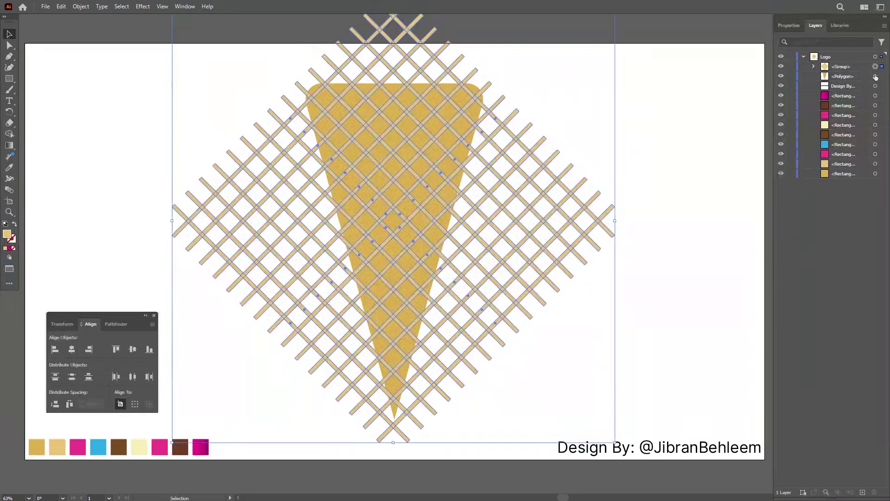
left_click_drag(850, 76, 852, 68)
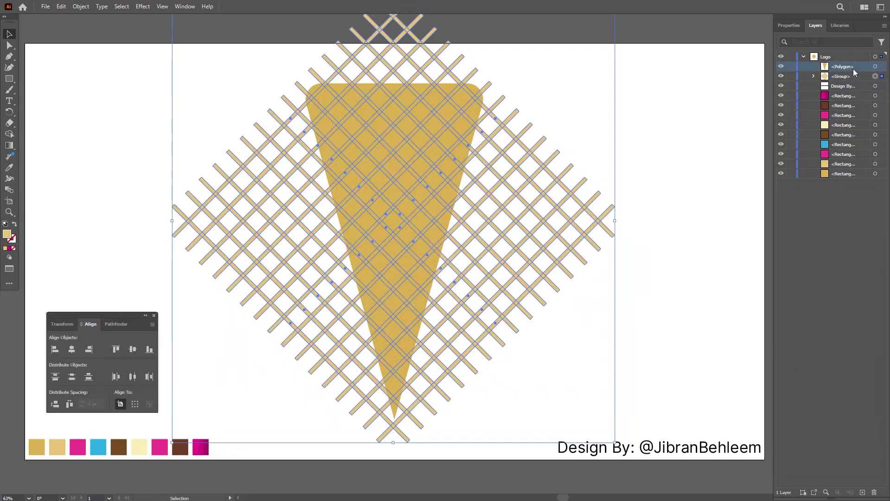
left_click(636, 126)
left_click_drag(625, 103, 329, 187)
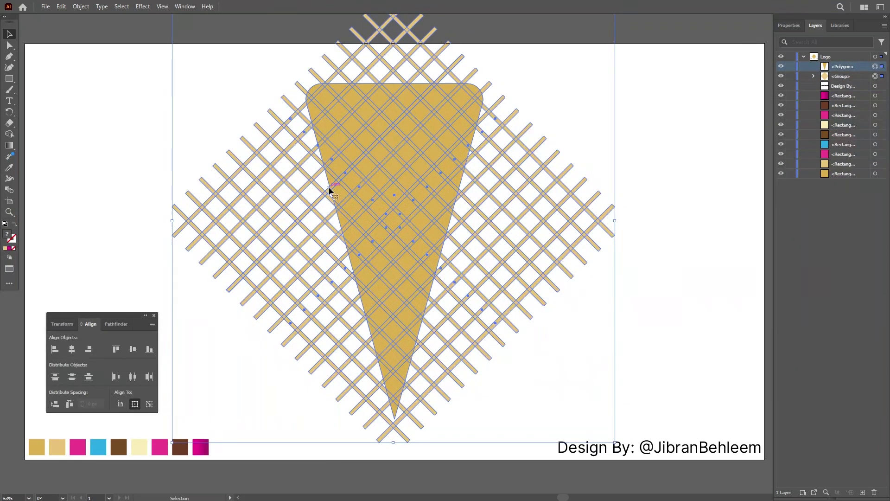
left_click(190, 88)
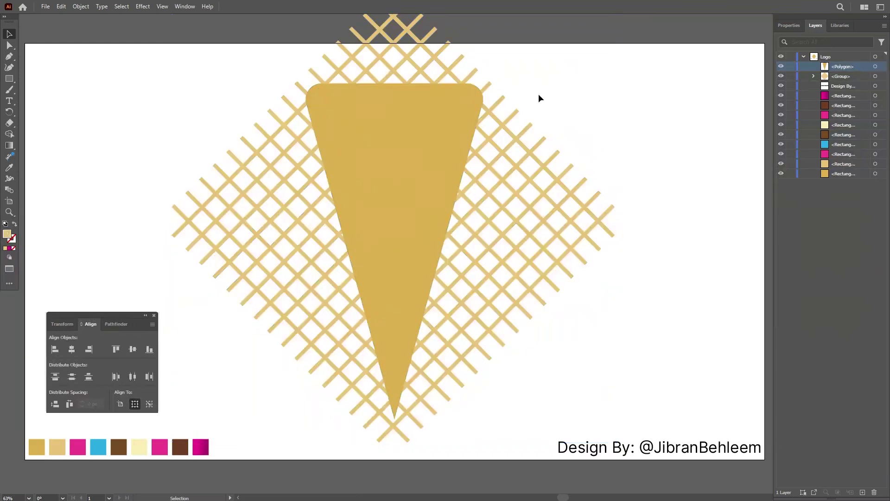
left_click_drag(587, 93, 339, 133)
left_click(593, 121)
left_click(392, 151)
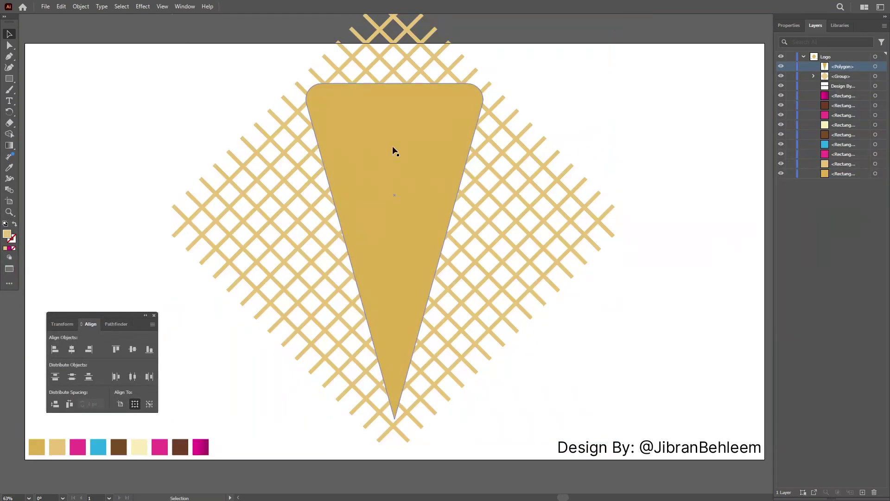
left_click(82, 140)
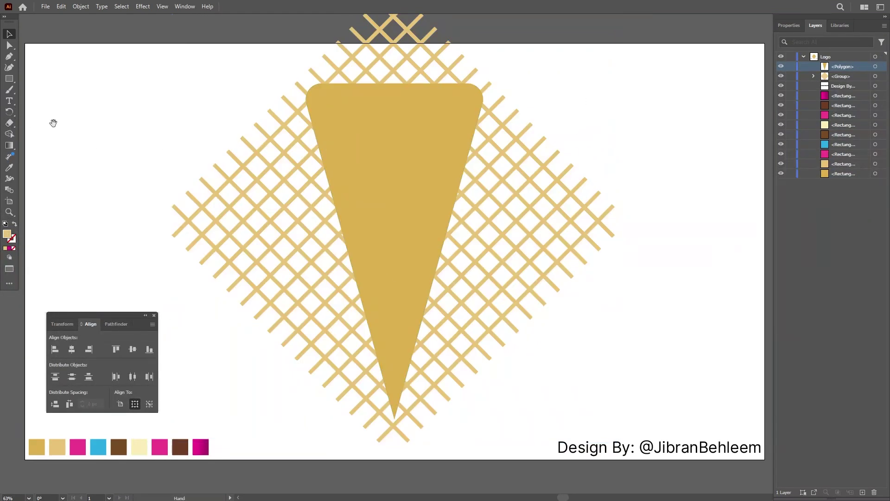
left_click_drag(310, 148, 359, 162)
- Send the cone polygon behind the lattice group and move both slightly down on the artboard
left_click(344, 202)
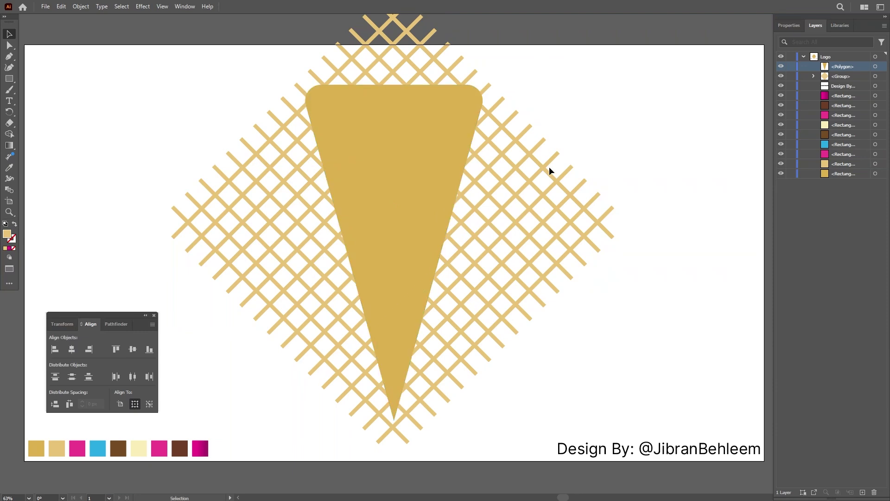
key("ctrl+[")
left_click(680, 232)
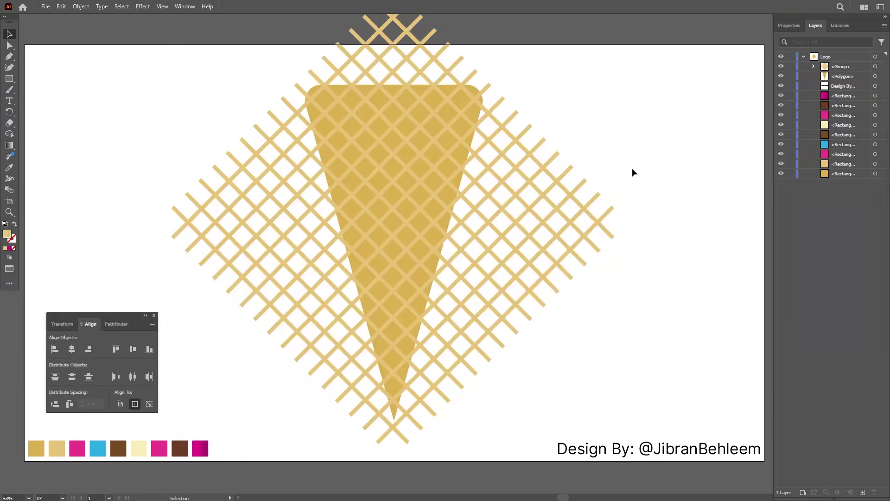
left_click_drag(642, 161, 392, 194)
left_click(634, 124)
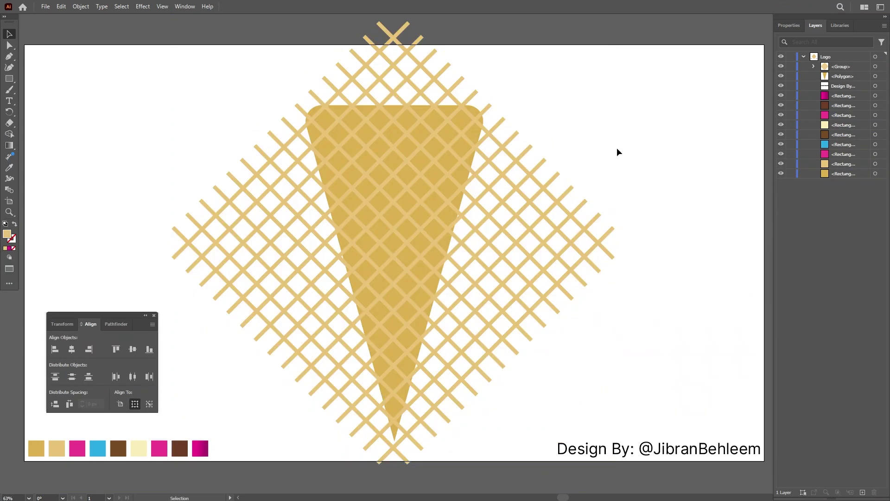
- Scale the lattice down slightly from its center and nudge it until its crossings line up with the cone's axis and tip
left_click(561, 232)
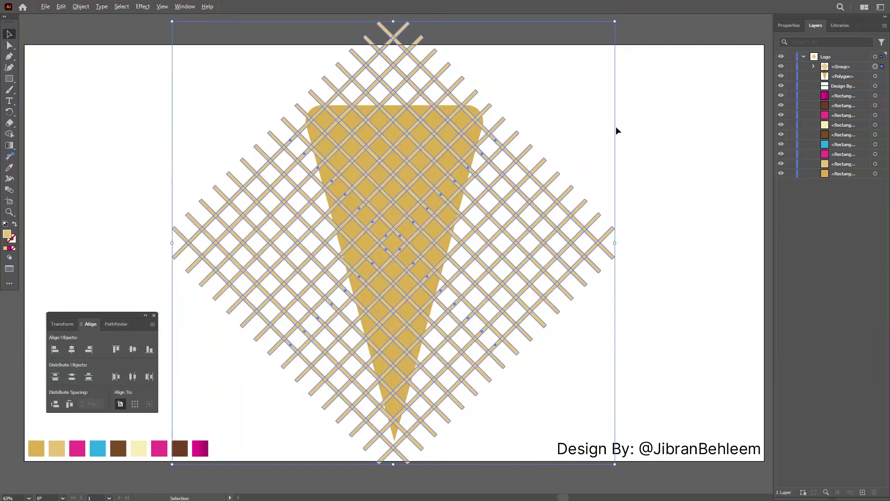
left_click_drag(614, 22, 607, 29)
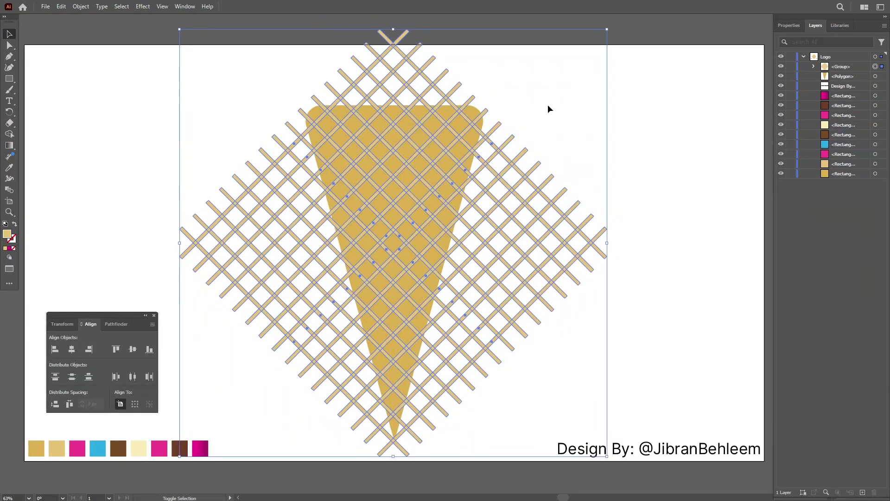
key("Right")
key("Right")
key("Right")
key("Right")
key("Right")
key("Right")
key("Right")
key("Right")
key("Up")
key("Up")
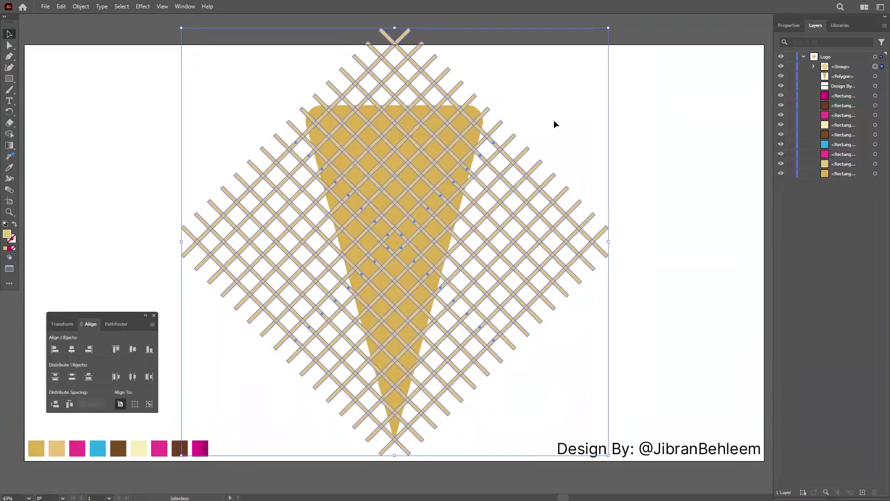
key("Left")
key("Left")
key("Left")
key("Left")
key("Left")
key("Left")
key("Left")
key("Left")
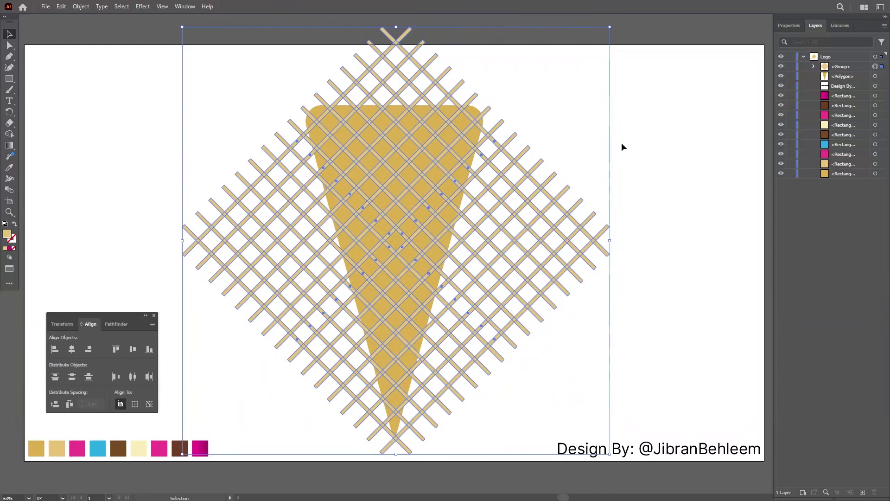
key("Up")
key("Up")
key("Left")
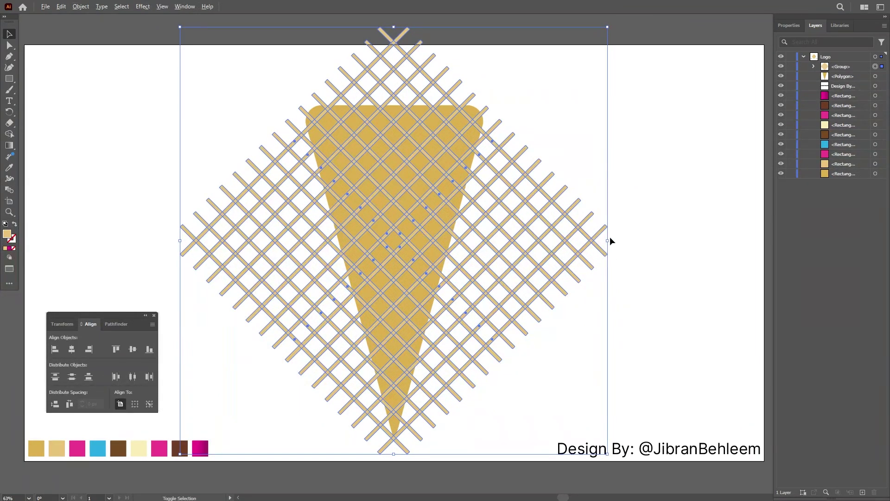
left_click(650, 250)
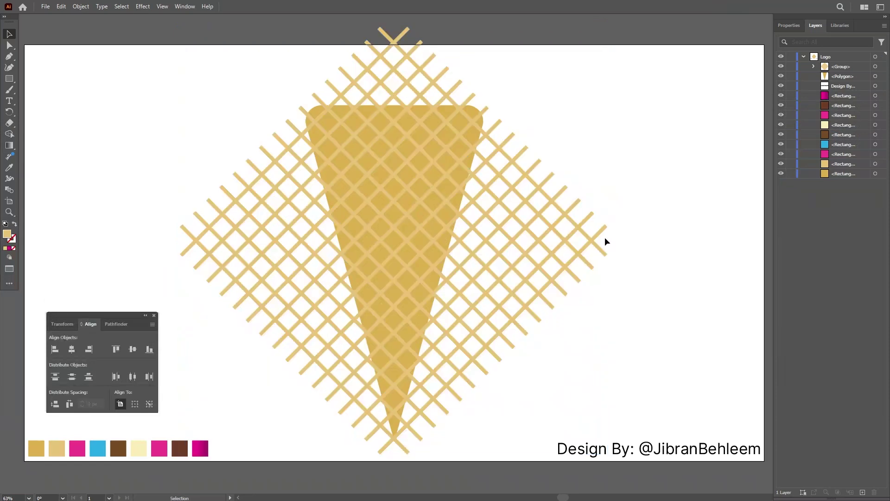
- Scale the lattice group back up slightly and proportionally around its center
left_click(598, 232)
left_click_drag(608, 241, 613, 235)
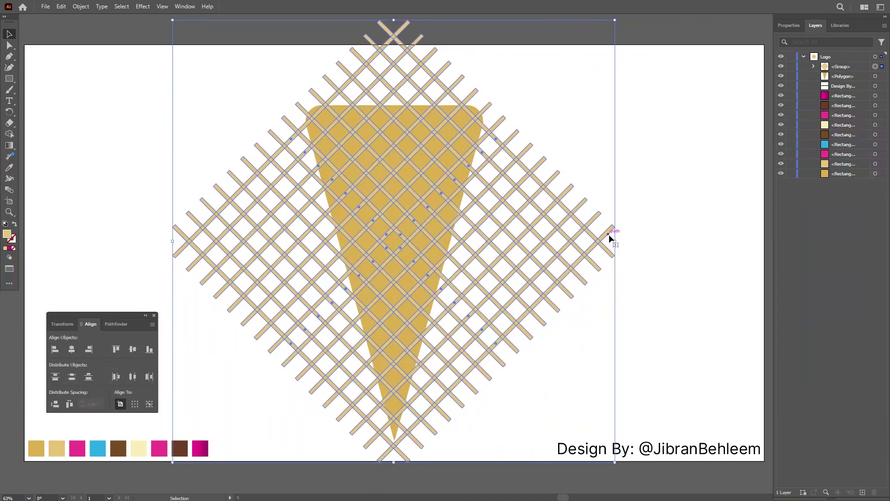
left_click(629, 167)
- Bring the cone polygon to the front, above the lattice group
left_click_drag(632, 124, 383, 197)
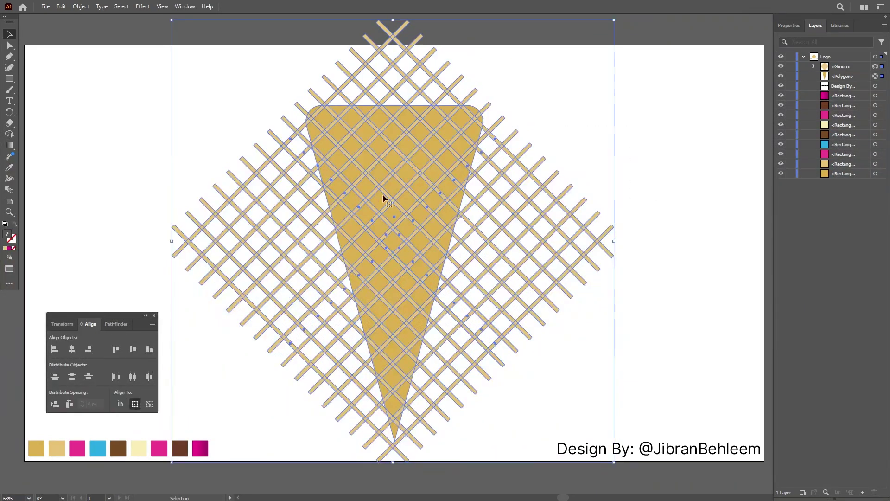
left_click(629, 124)
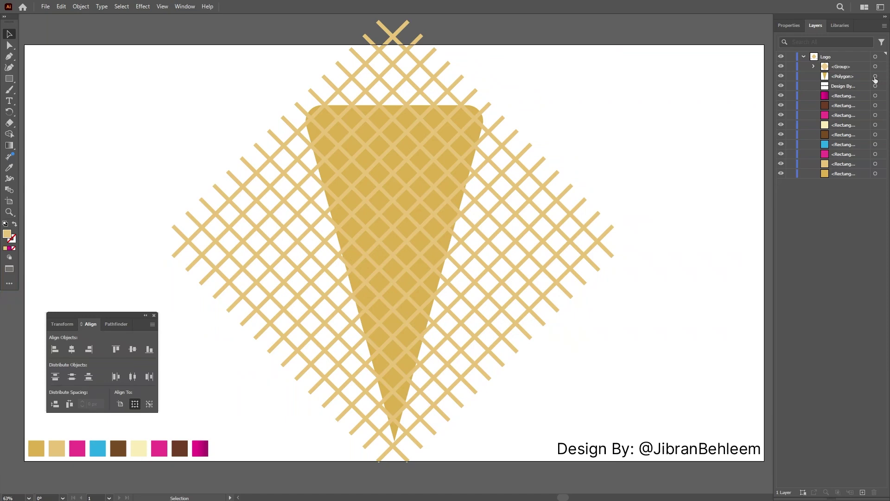
left_click(874, 77)
key("ctrl+shift+bracketright")
- Select the cone and lattice and erase the lattice pieces along the cone's right edge and upper-right corner with Shape Builder
left_click_drag(632, 172, 324, 190)
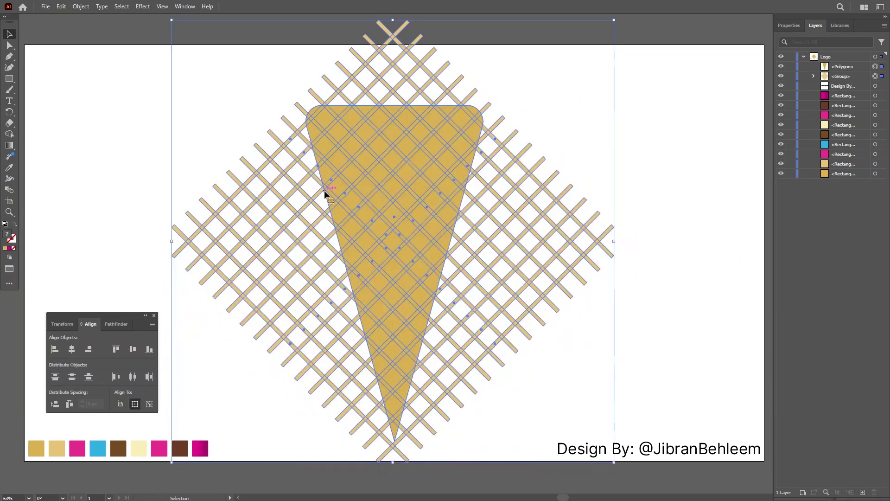
left_click(9, 134)
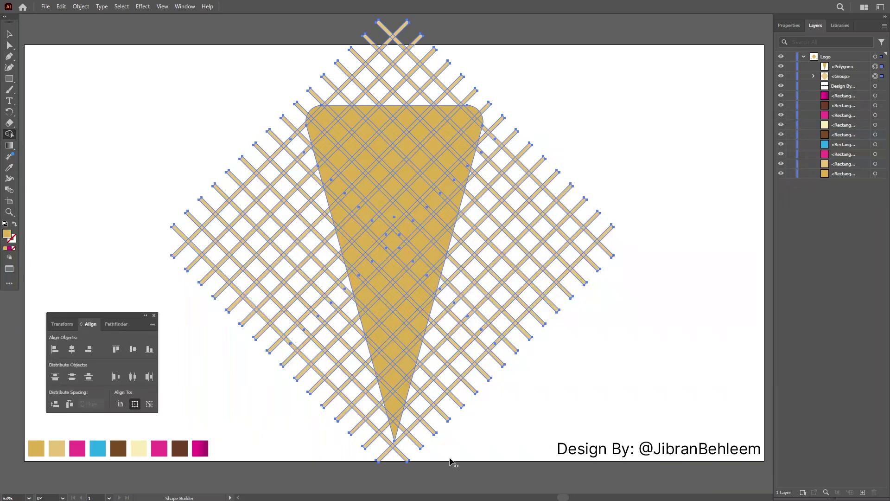
mouse_move(408, 449)
left_mouse_down()
mouse_move(404, 423)
mouse_move(457, 237)
left_mouse_up()
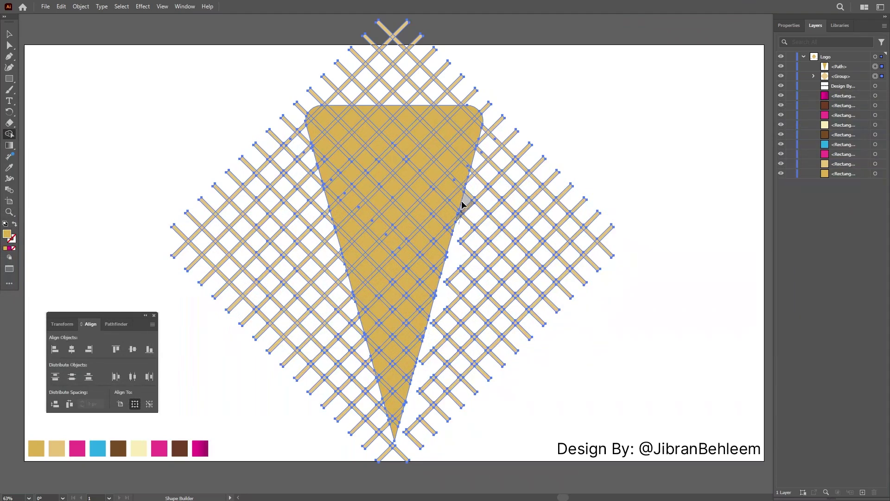
left_click(463, 216)
mouse_move(477, 205)
left_mouse_down()
mouse_move(473, 174)
mouse_move(478, 187)
left_mouse_up()
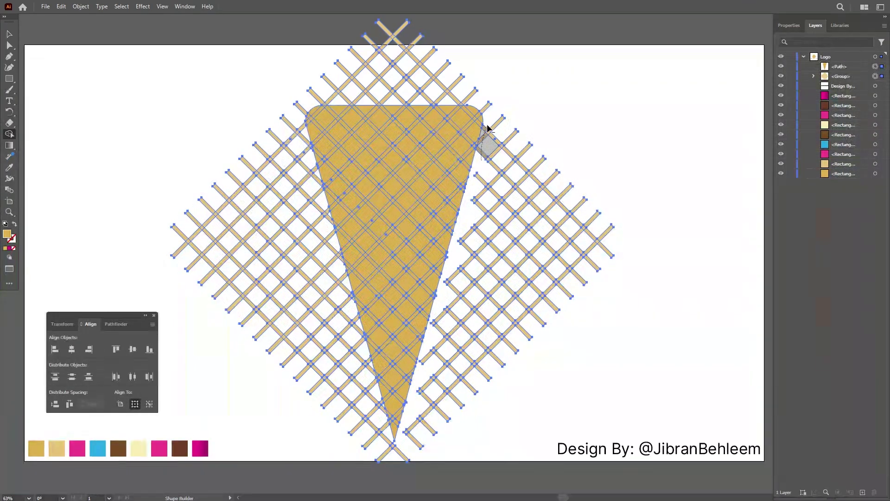
left_click(478, 95, "alt")
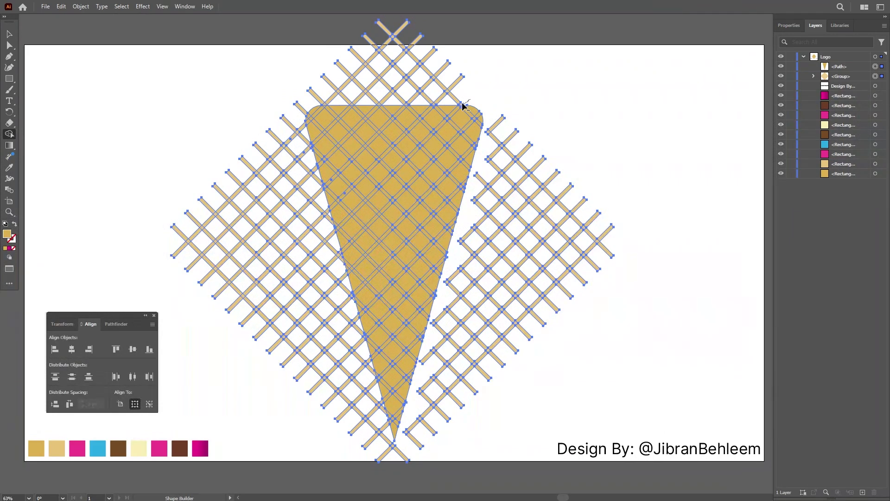
- Erase the lattice pieces along the cone's top edge and down its left edge to the tip with Shape Builder
mouse_move(434, 102)
left_mouse_down()
mouse_move(320, 96)
mouse_move(244, 203)
mouse_move(284, 363)
mouse_move(332, 393)
mouse_move(206, 259)
left_mouse_up()
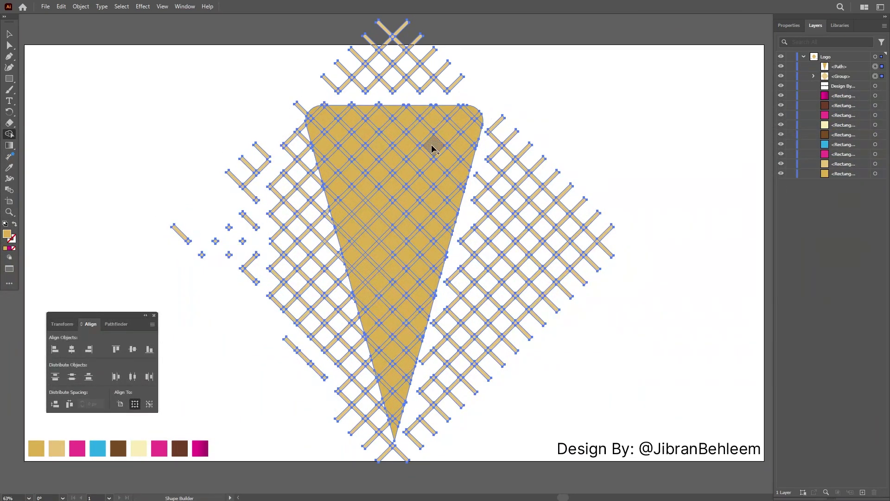
mouse_move(306, 101)
left_mouse_down()
mouse_move(302, 119)
mouse_move(325, 214)
left_mouse_up()
mouse_move(336, 274)
left_mouse_down()
mouse_move(380, 455)
mouse_move(388, 447)
mouse_move(382, 406)
mouse_move(347, 288)
left_mouse_up()
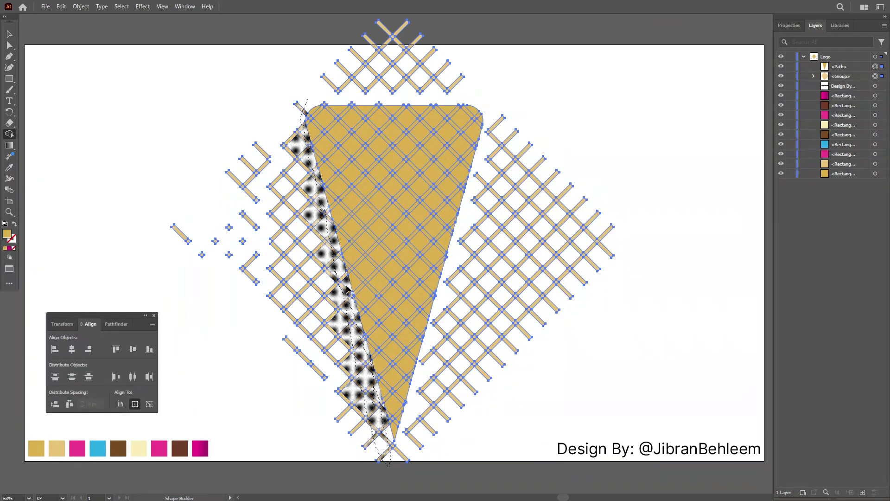
left_click_drag(327, 222, 329, 226)
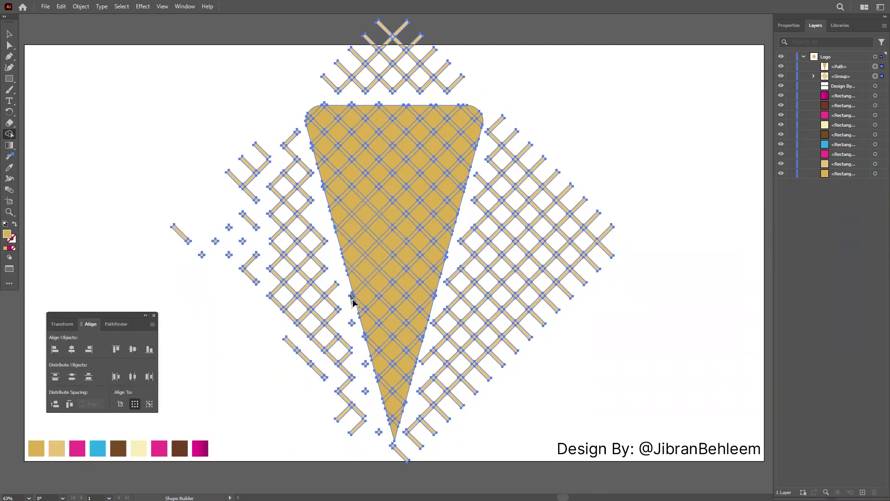
left_click(401, 453, "alt")
left_click_drag(379, 107, 379, 107)
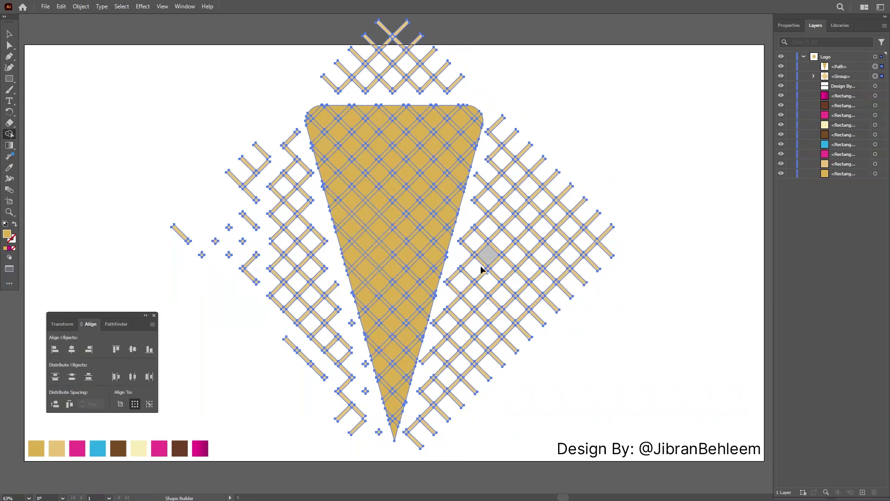
key("v")
left_click(153, 106)
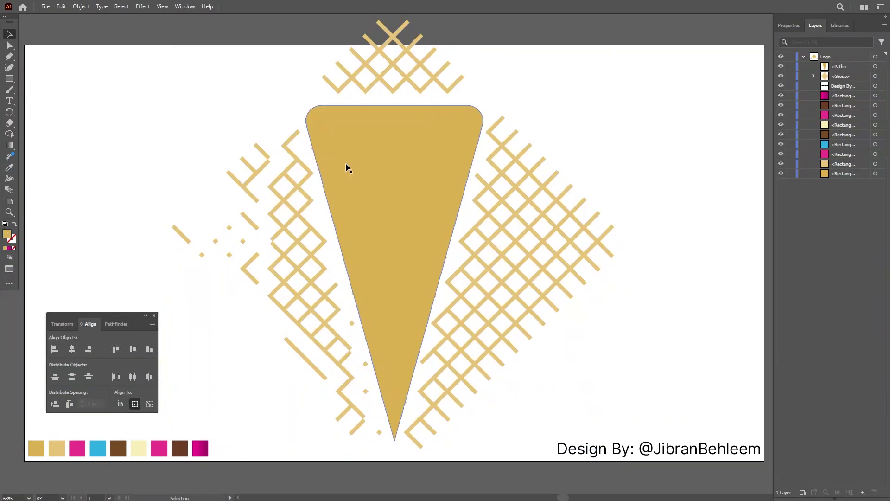
left_click(346, 166)
left_click(513, 86)
left_click_drag(533, 79, 246, 229)
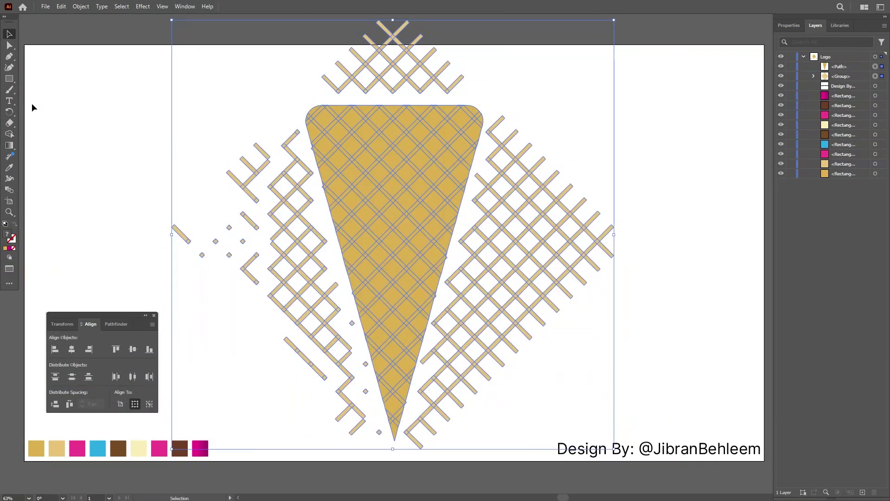
left_click(10, 134)
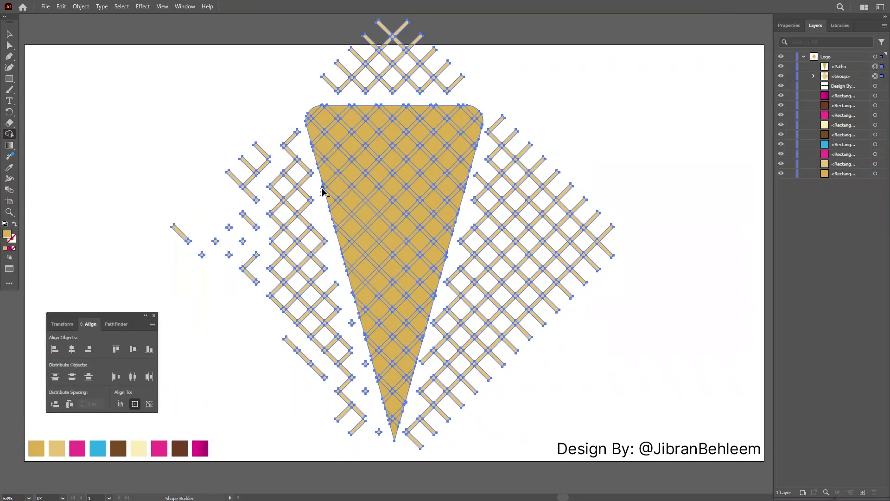
key("v")
left_click(159, 107)
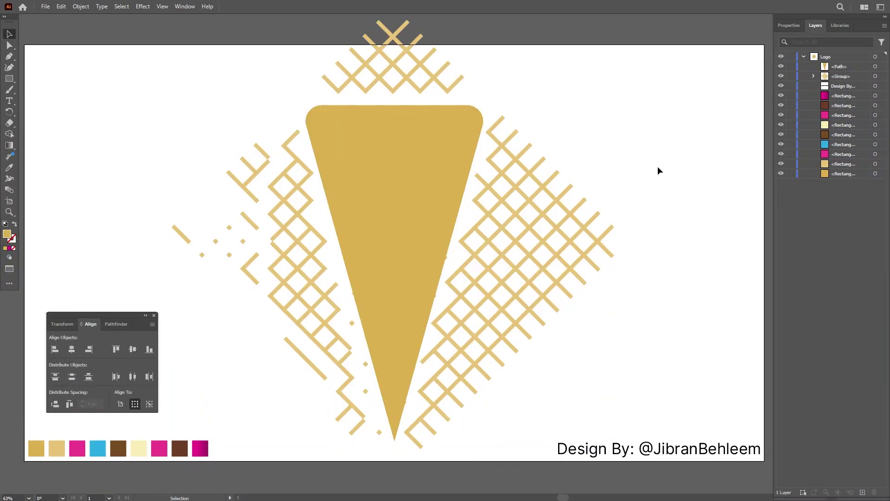
left_click_drag(658, 168, 304, 283)
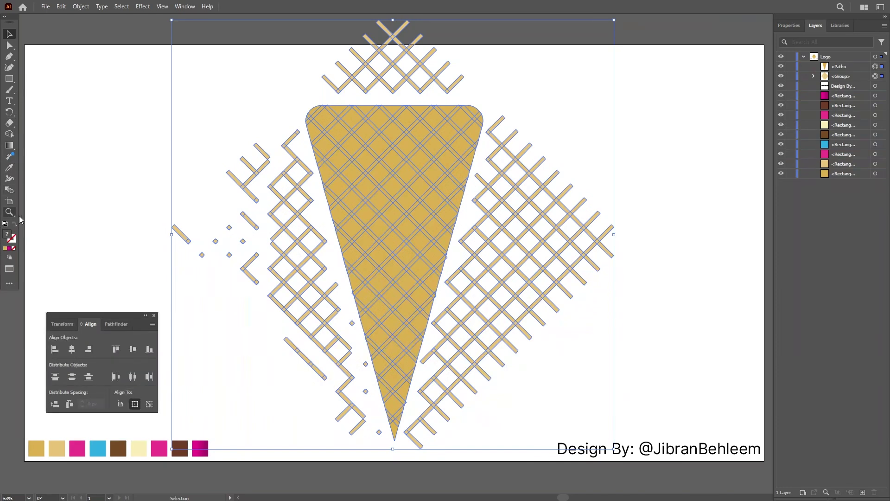
key("ctrl+shift+a")
left_click_drag(218, 119, 579, 314)
key("shift+m")
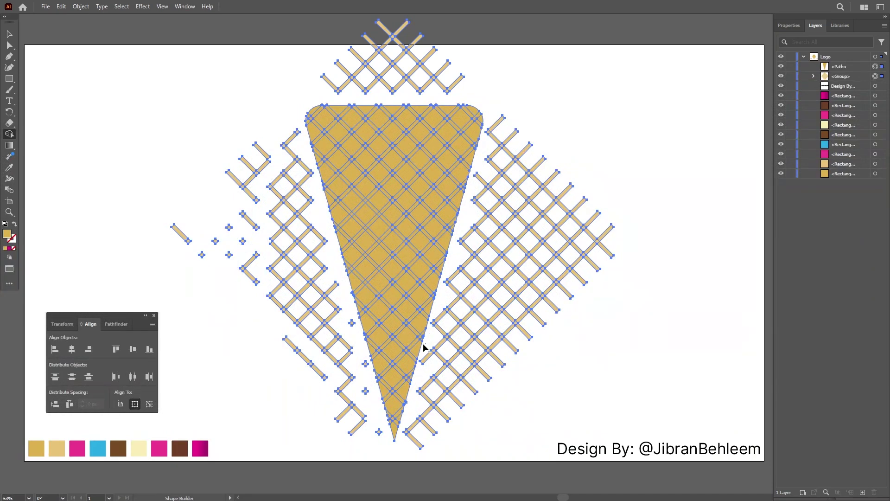
left_click(9, 34)
key("ctrl+shift+a")
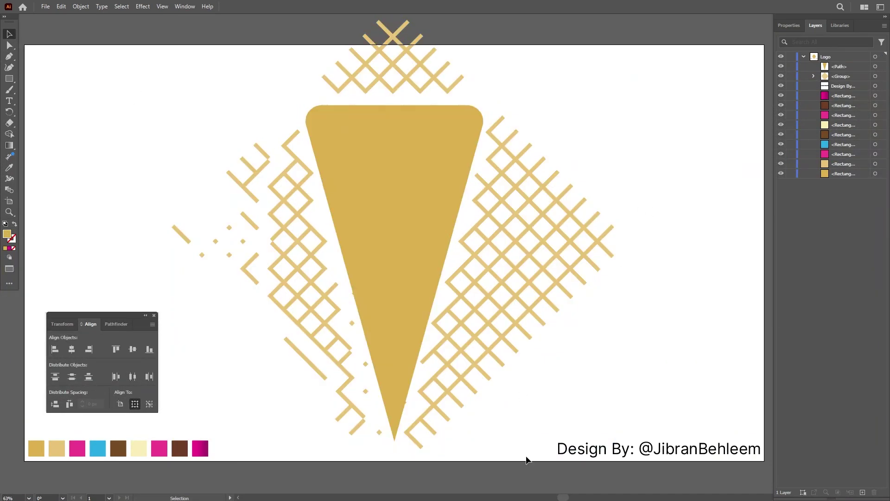
left_click_drag(583, 131, 284, 310)
key("shift+m")
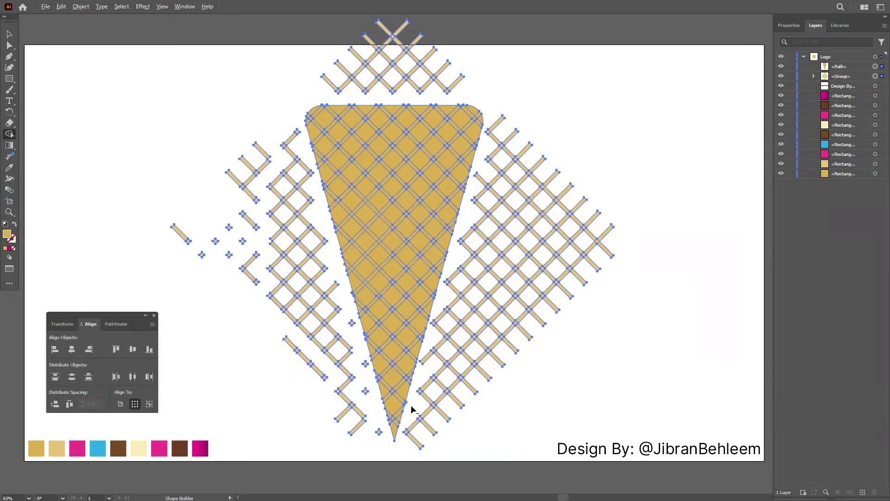
key("v")
left_click(608, 166)
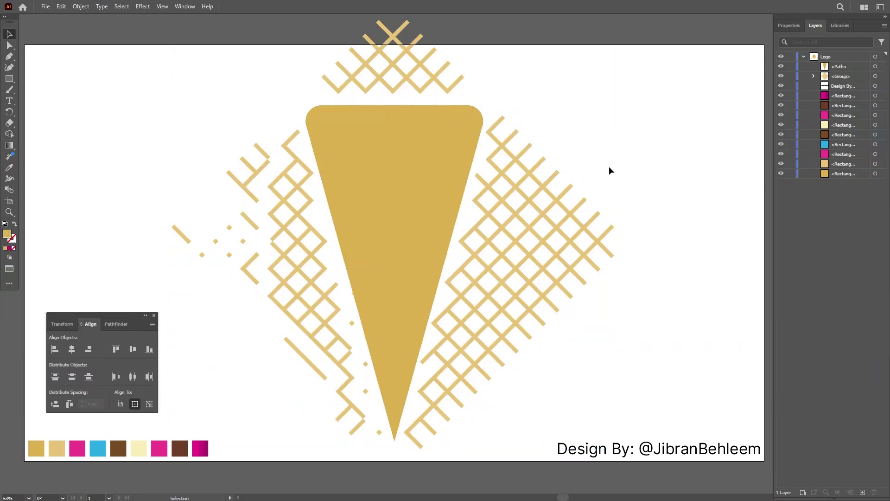
- Isolate the group of strips rising to the right and delete its leftover pieces beside the cone's right edge and above its top
left_click_drag(609, 166, 358, 322)
left_click(535, 240)
double_click(542, 237)
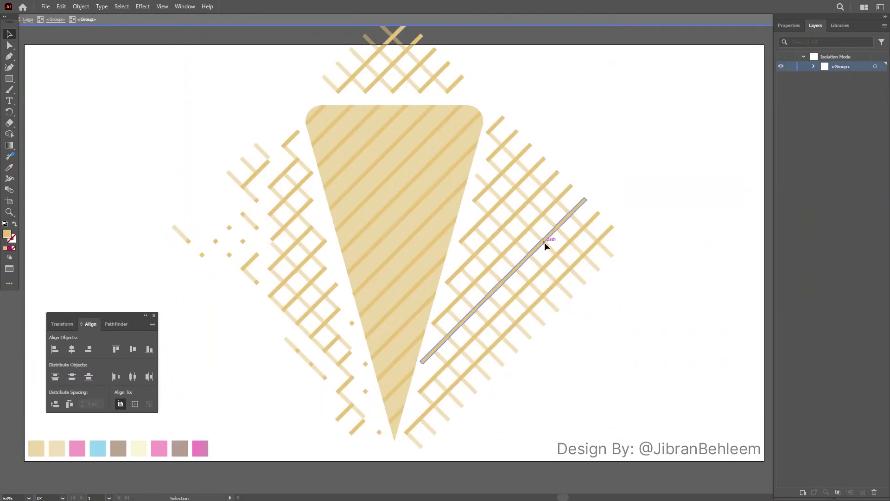
mouse_move(594, 343)
left_mouse_down()
mouse_move(514, 183)
mouse_move(499, 106)
mouse_move(351, 42)
left_mouse_up()
key("Delete")
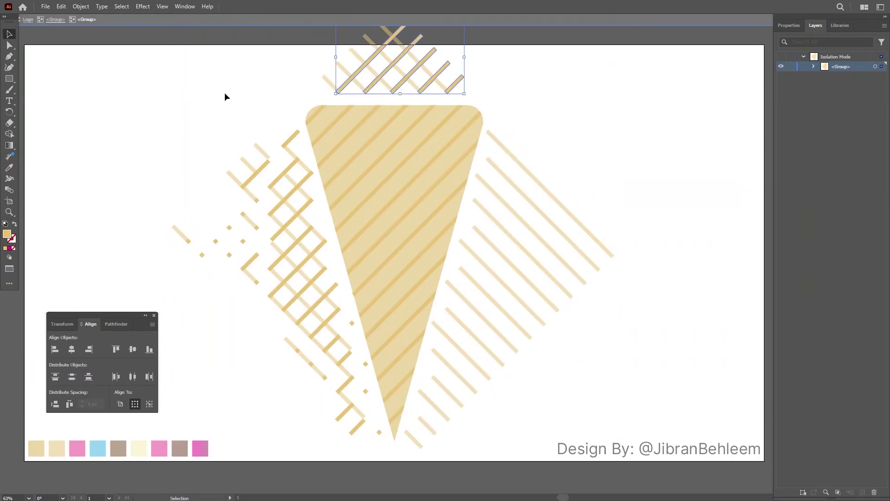
key("Delete")
- Delete the rising strips' leftover pieces along the cone's left side and leave isolation mode
left_click_drag(197, 95, 294, 258)
key("Delete")
left_click_drag(163, 192, 200, 236)
key("Delete")
left_click_drag(294, 304, 342, 407)
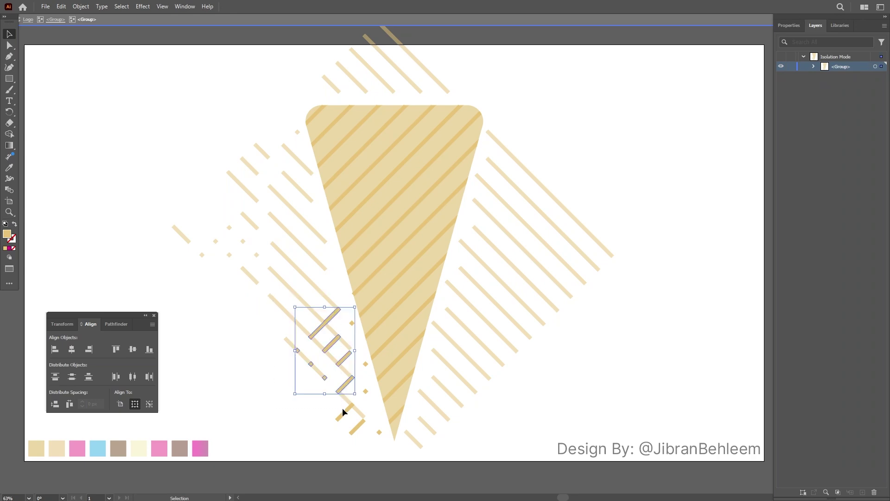
key("Delete")
left_click_drag(328, 368, 366, 446)
key("Delete")
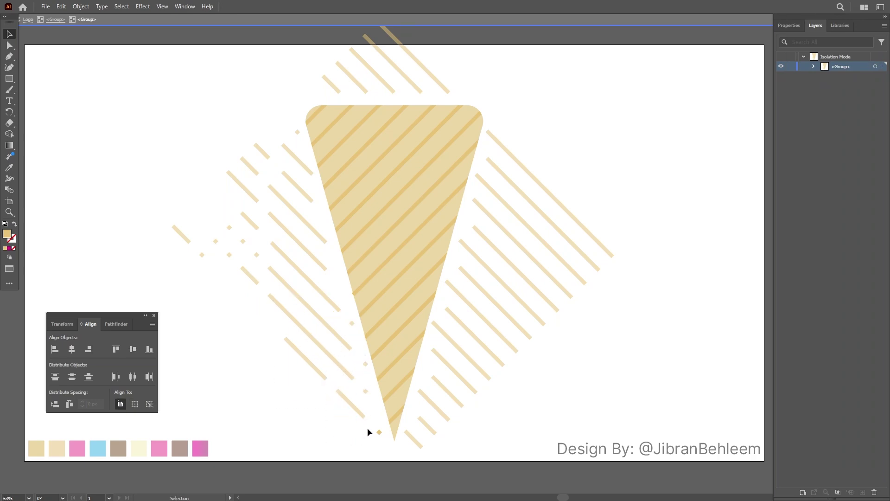
key("ctrl+a")
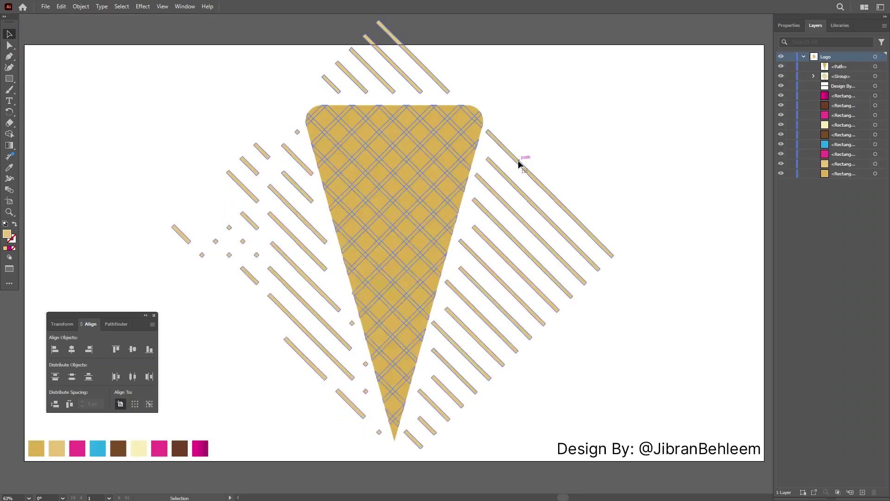
- Isolate the group of strips falling to the right and delete its leftover pieces beside the cone's right edge
key("ctrl+g")
double_click(517, 161)
left_click_drag(612, 131, 471, 352)
key("Delete")
left_click_drag(526, 331, 403, 459)
key("Delete")
key("Delete")
- Delete the falling strips' leftover pieces and small squares along the cone's left side down to the tip
left_click_drag(141, 168, 280, 308)
key("Delete")
left_click_drag(222, 139, 291, 166)
key("Delete")
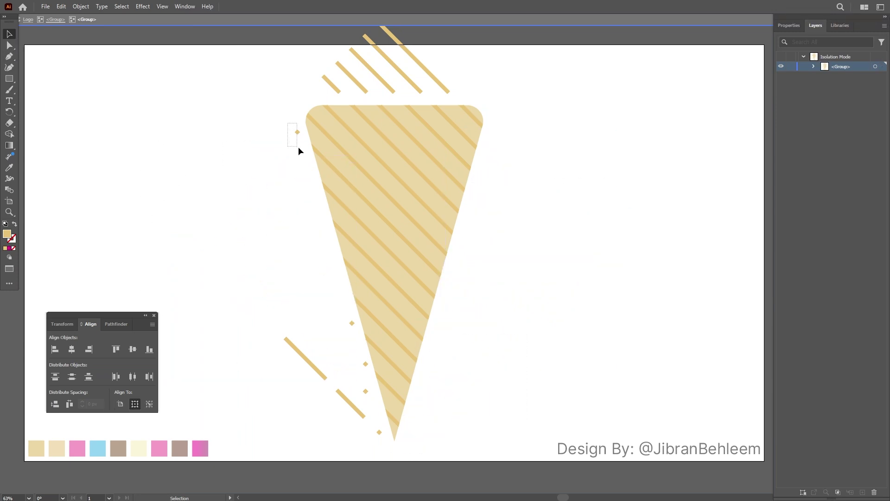
left_click_drag(269, 308, 330, 355)
key("Delete")
left_click_drag(338, 317, 349, 327)
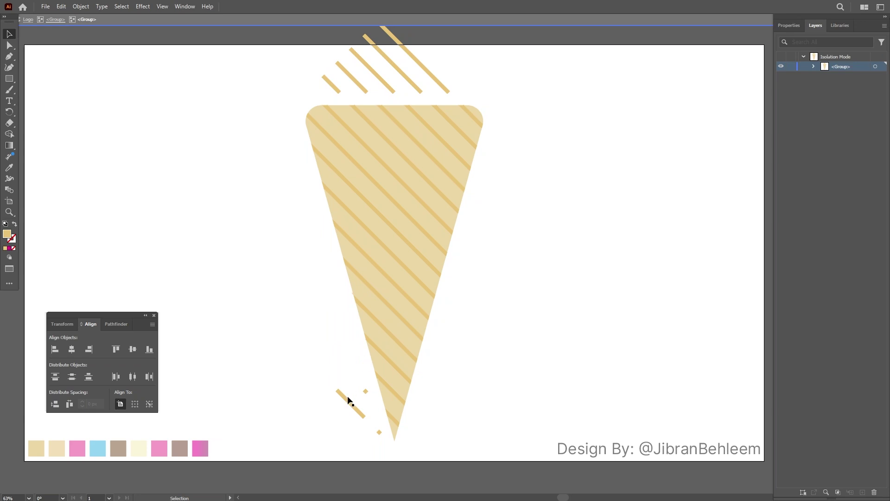
left_click_drag(372, 422, 372, 423)
key("Delete")
- Delete the falling strips left above the cone's top edge and exit isolation mode
left_click_drag(277, 40, 486, 81)
key("Delete")
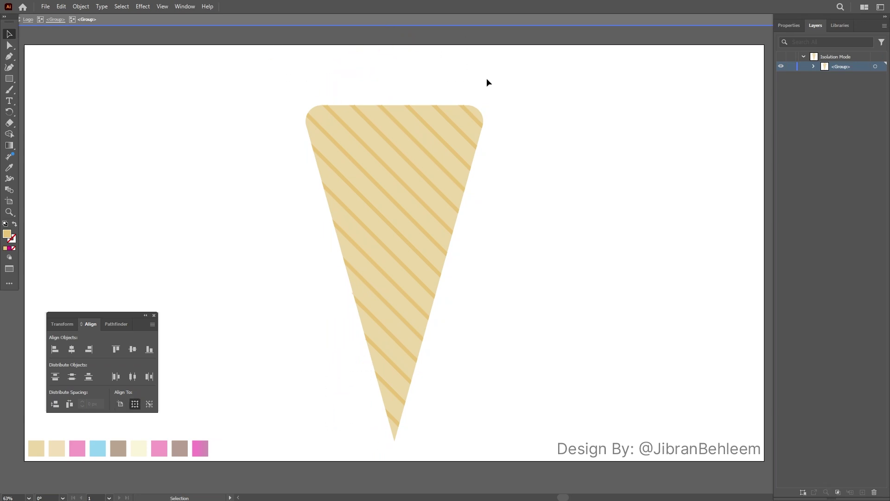
double_click(280, 169)
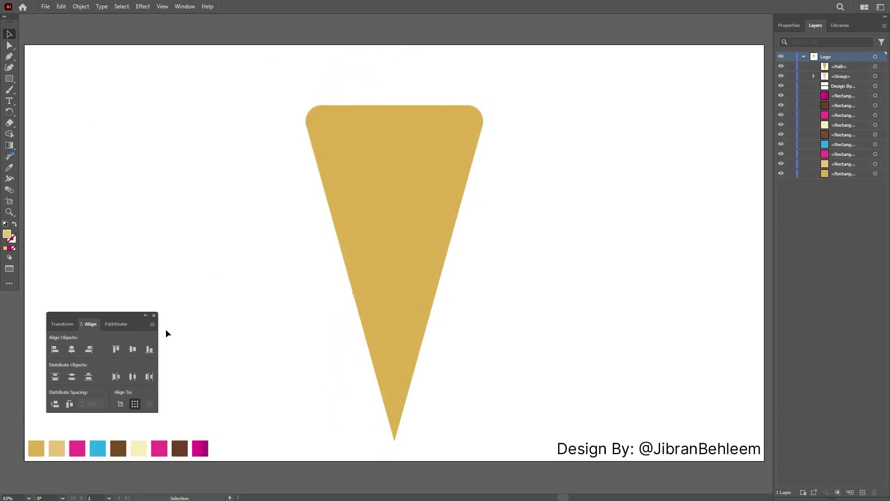
- Select the trimmed lattice group hidden behind the cone and bring it to the front
left_click(430, 204)
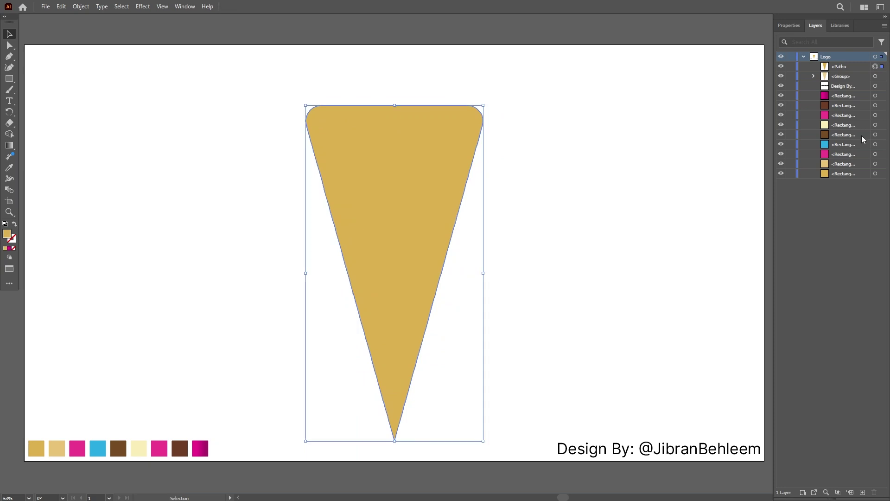
left_click_drag(865, 77, 848, 66)
left_click(875, 77)
key("ctrl+shift+bracketright")
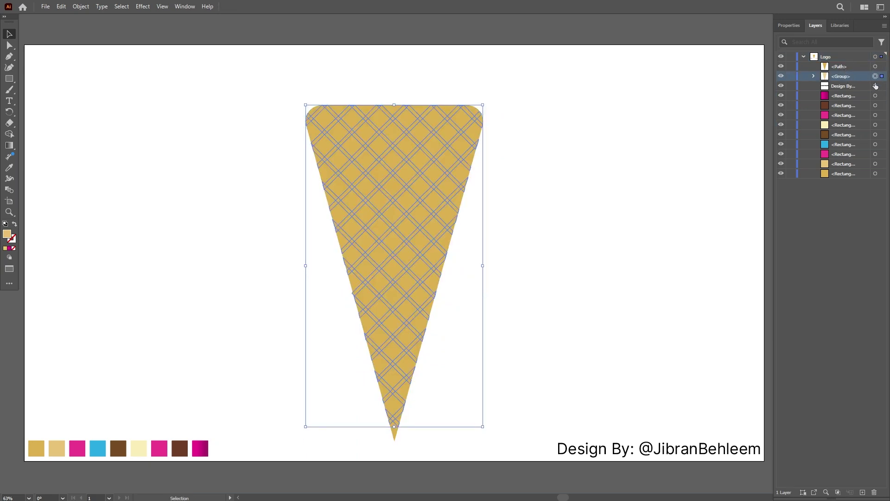
- Move the cone and lattice together to the artboard's left side and group them
left_click_drag(604, 172, 322, 226)
left_click_drag(401, 202, 135, 178)
left_click_drag(384, 215, 35, 75)
key("ctrl+g")
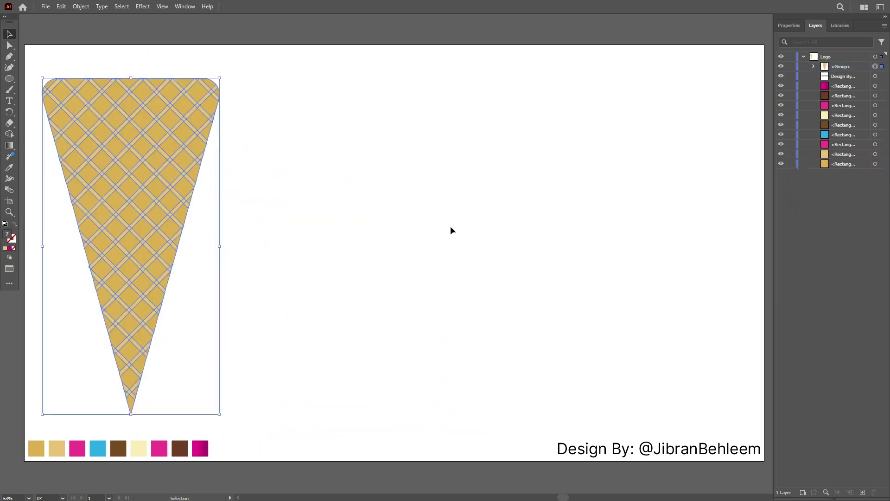
- Scale the waffle cone group down proportionally and place it above the color swatches
left_click_drag(219, 79, 151, 207)
left_click_drag(99, 261, 110, 257)
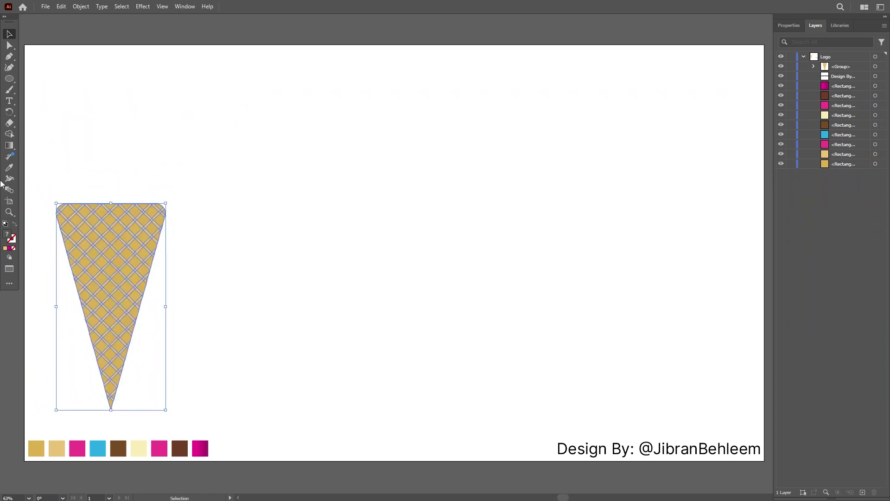
left_click(42, 195)
- Draw a circle slightly narrower than the cone's top edge in the artboard's empty middle area
left_click(11, 79)
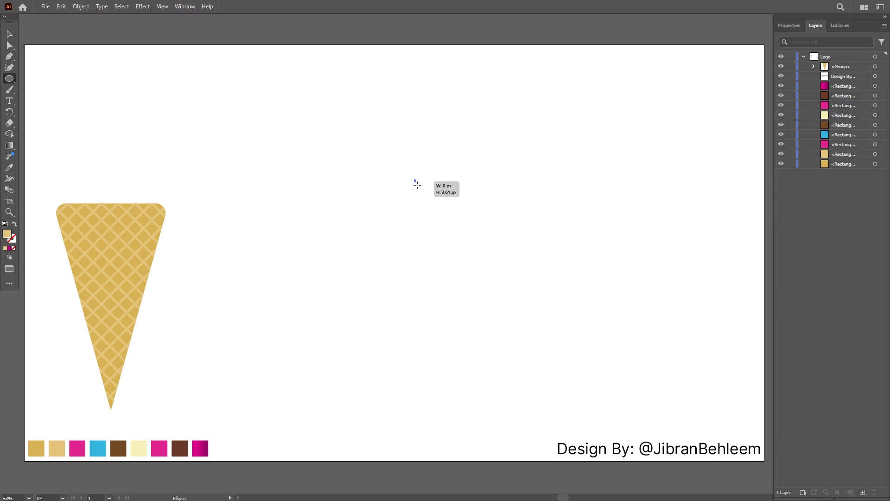
left_click_drag(415, 181, 509, 273)
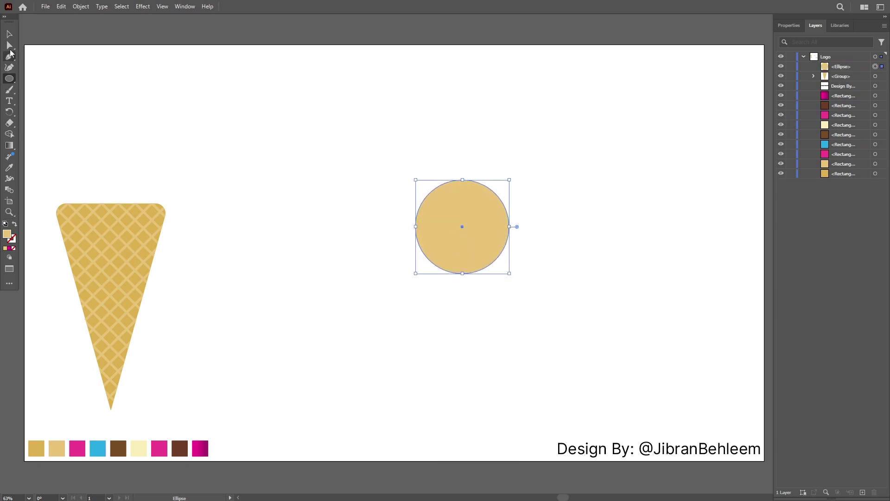
left_click(9, 34)
left_click(483, 172)
left_click(469, 221)
left_click_drag(483, 232, 476, 220)
left_click(488, 276)
- Fill the circle with the pink sampled from the third color swatch
left_click(127, 230)
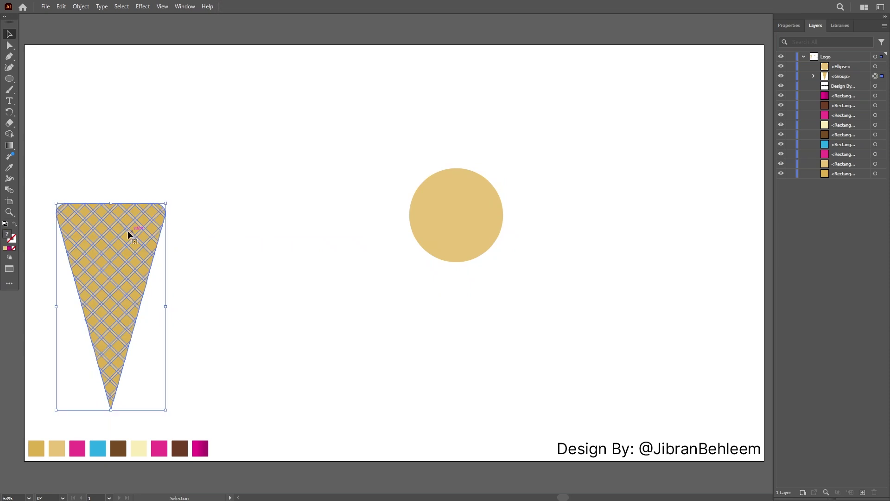
left_click(471, 255)
key("i")
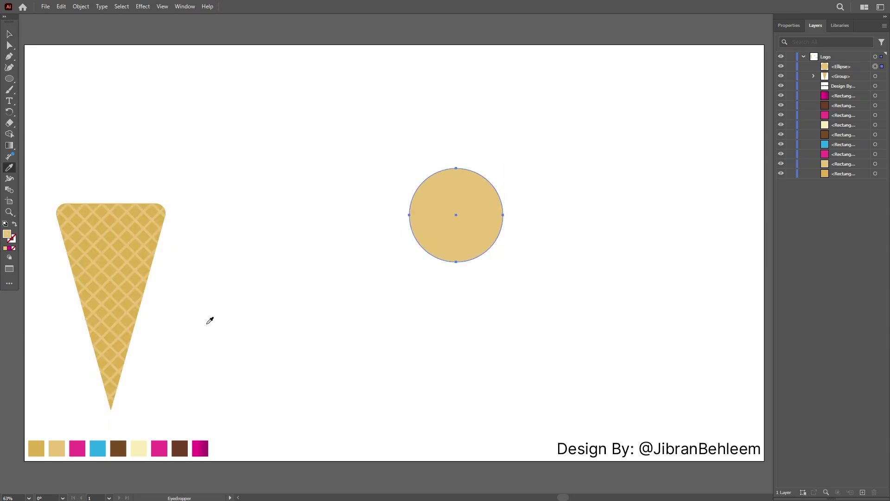
left_click(76, 449)
left_click(9, 34)
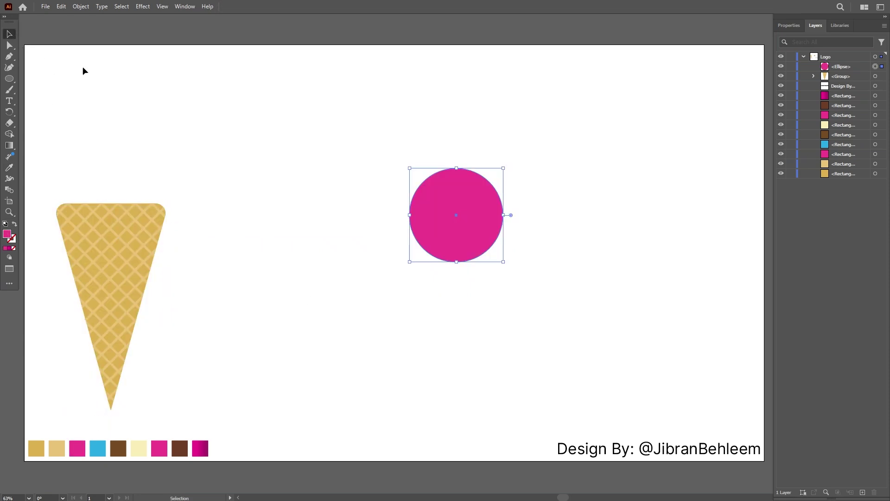
- Duplicate the pink circle straight to the left, partly overlapping it, and fill the copy with the blue swatch color
left_click(564, 245)
left_click_drag(460, 221, 405, 224)
key("i")
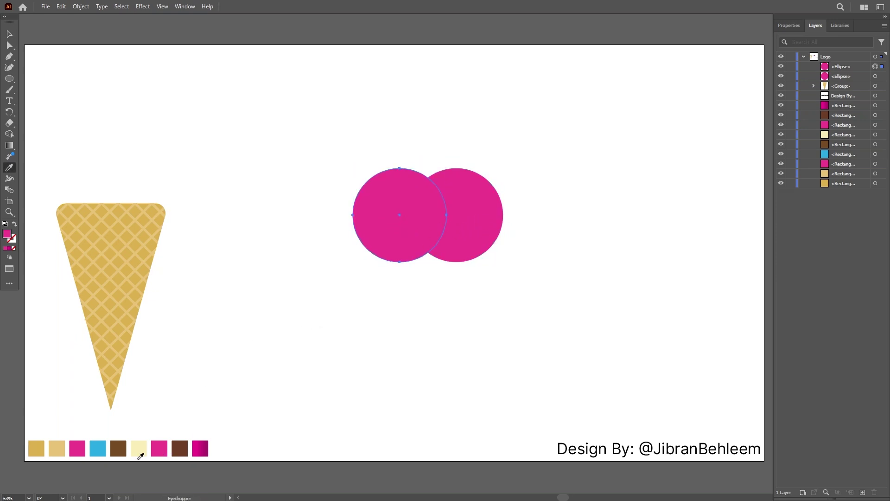
left_click(98, 451)
left_click(9, 34)
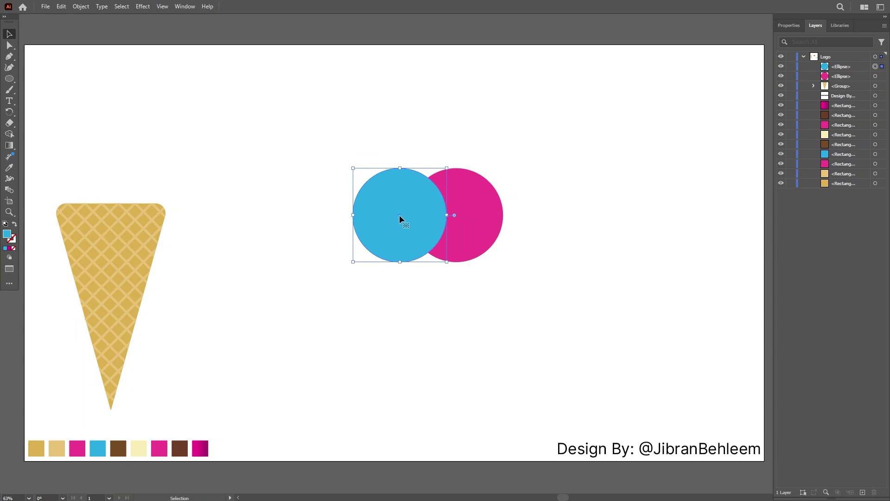
- Duplicate the blue circle above and between the two circles, send the copy one level back, and fill it with the fifth swatch's brown
left_click_drag(400, 215, 440, 162)
key("ctrl+bracketleft")
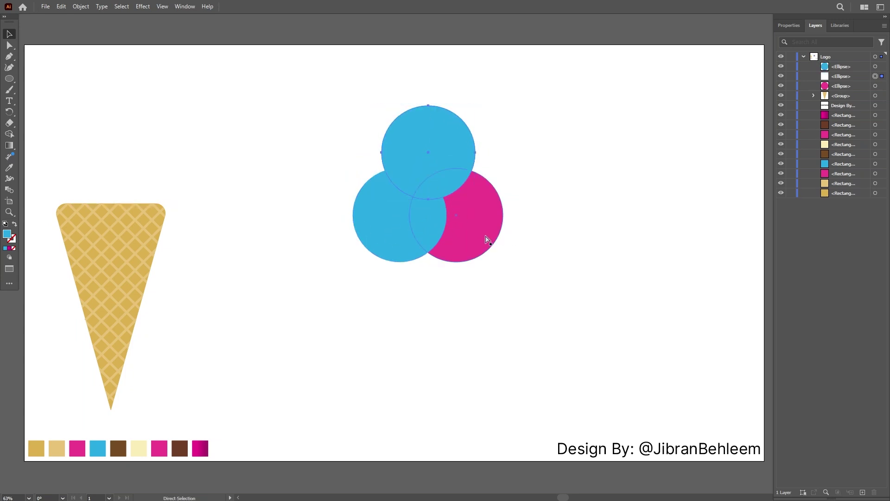
key("i")
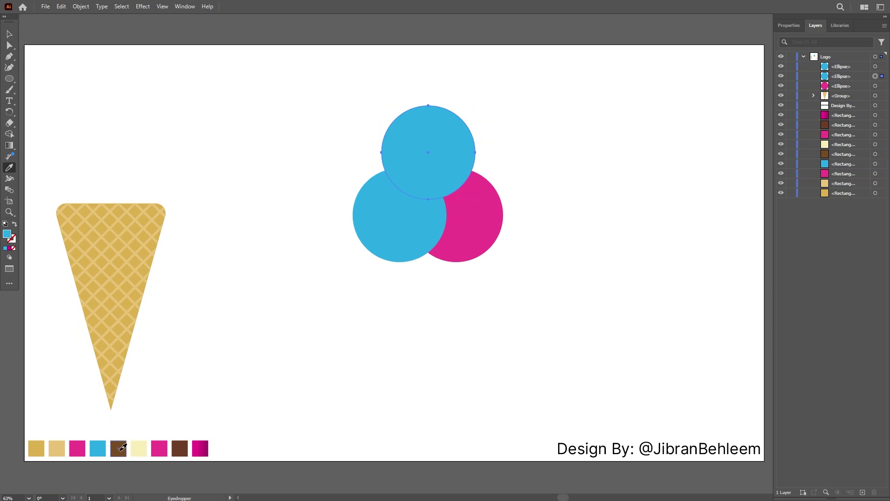
left_click(118, 448)
left_click(7, 36)
left_click(506, 310)
- Bring the pink circle forward so that it overlaps the brown circle
left_click_drag(563, 347, 440, 182)
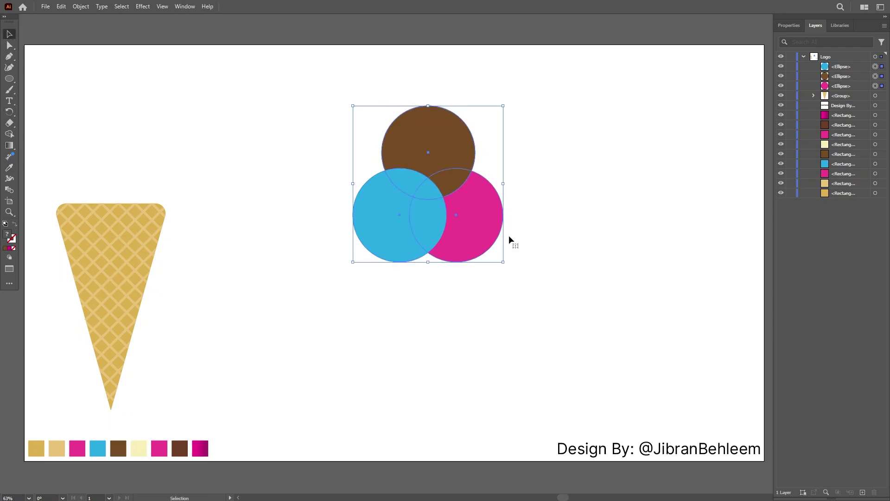
left_click(538, 235)
left_click(480, 244)
key("a")
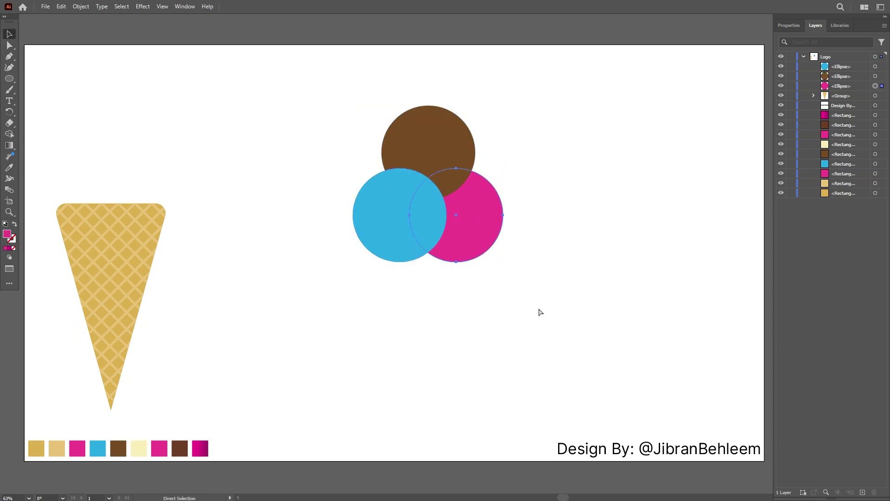
key("v")
key("ctrl+bracketright")
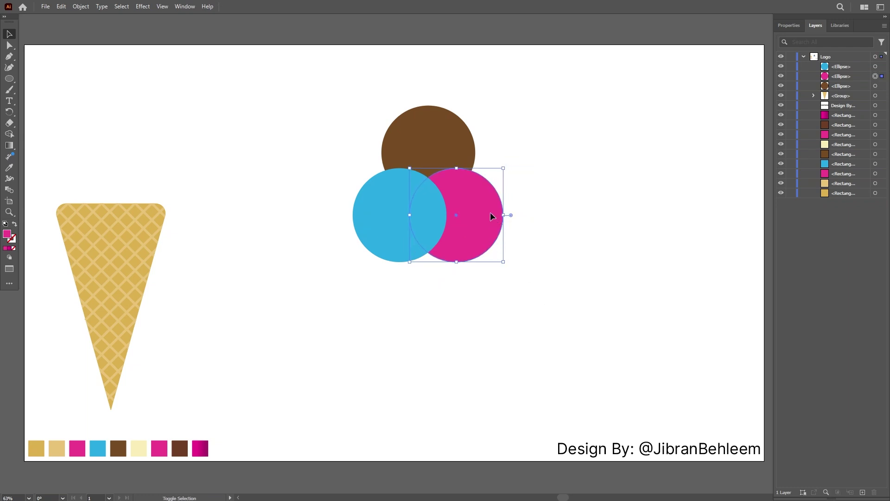
- Nudge the pink circle slightly to the right to reduce its overlap with the blue circle
key("shift+Right")
key("shift+Right")
key("shift+Right")
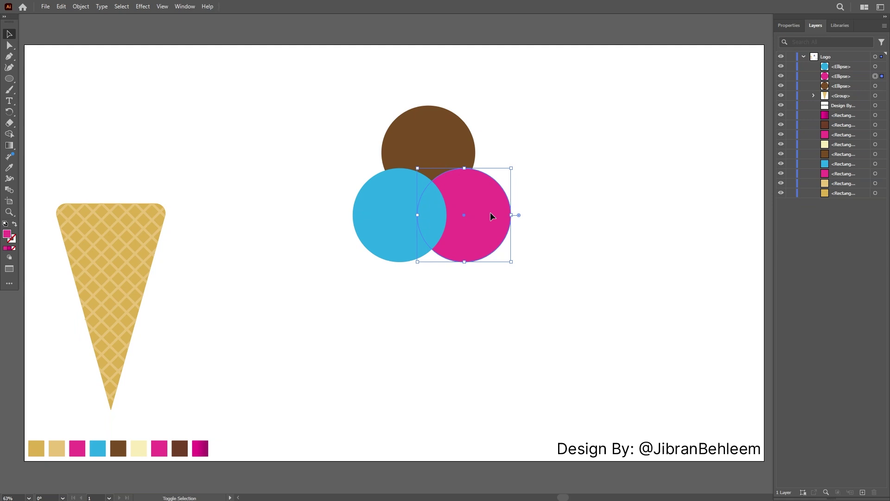
key("shift+Right")
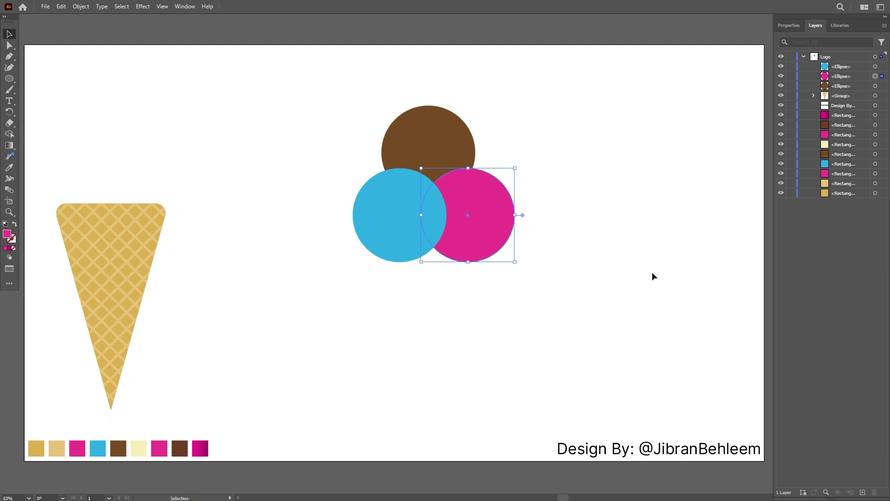
- Group the blue and pink circles together
left_click(419, 230)
left_click_drag(568, 226, 411, 221)
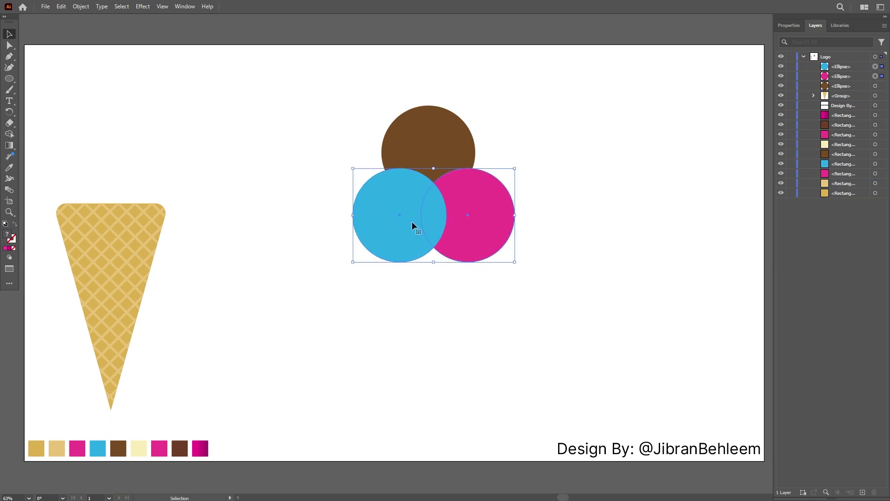
key("ctrl+g")
left_click(525, 226)
left_click(476, 216)
left_click(526, 229)
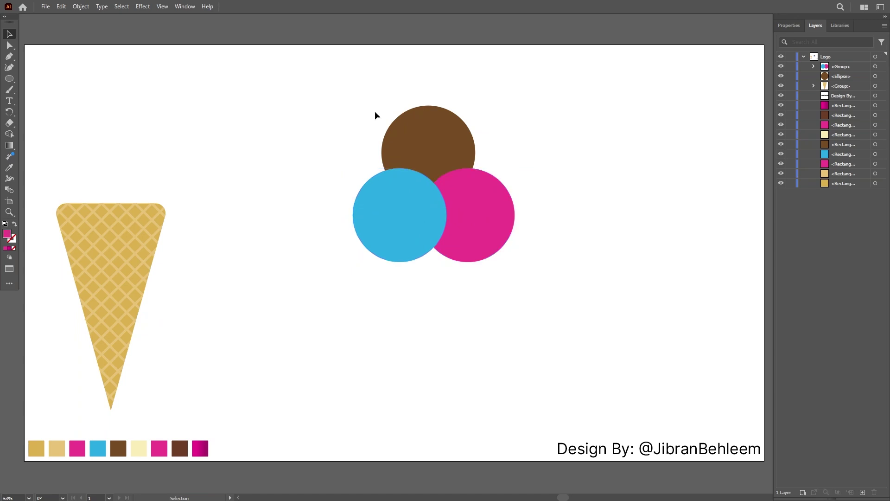
- Align the brown circle and the blue-pink group on their horizontal centers
left_click_drag(572, 217, 378, 137)
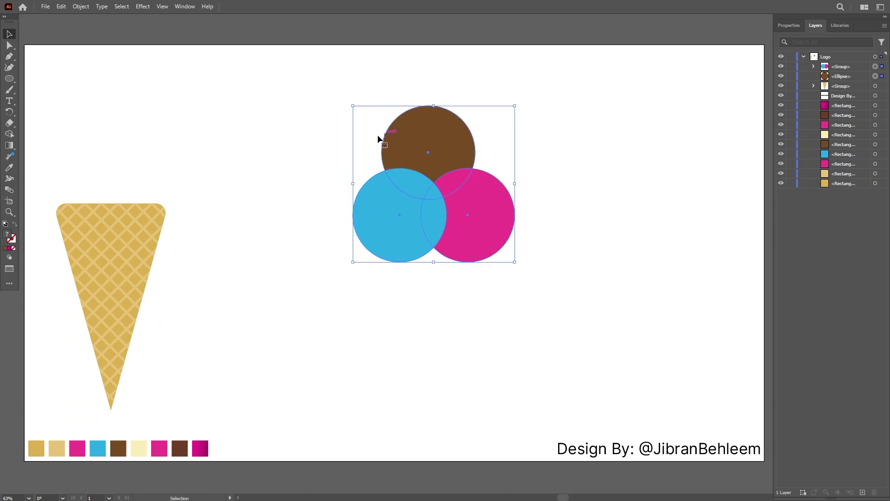
left_click(184, 8)
left_click(197, 139)
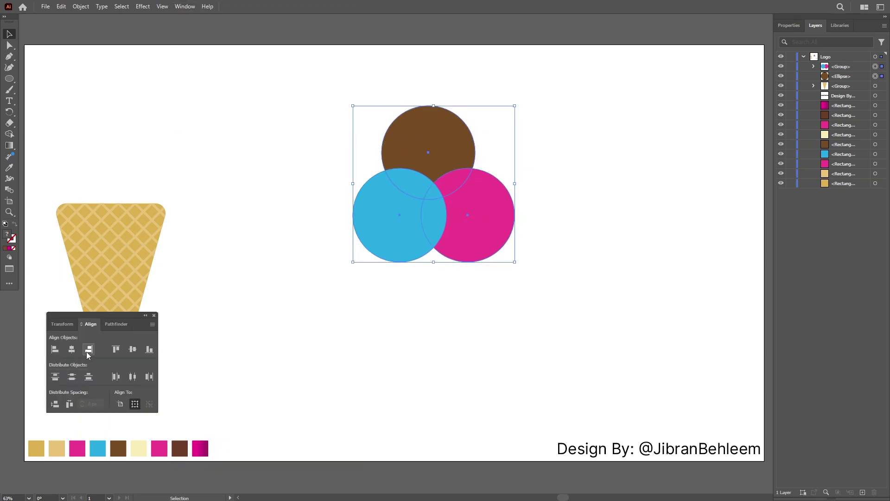
left_click(72, 349)
left_click(506, 292)
- Select all three scoops and move them together to the top middle of the artboard
left_click(461, 255)
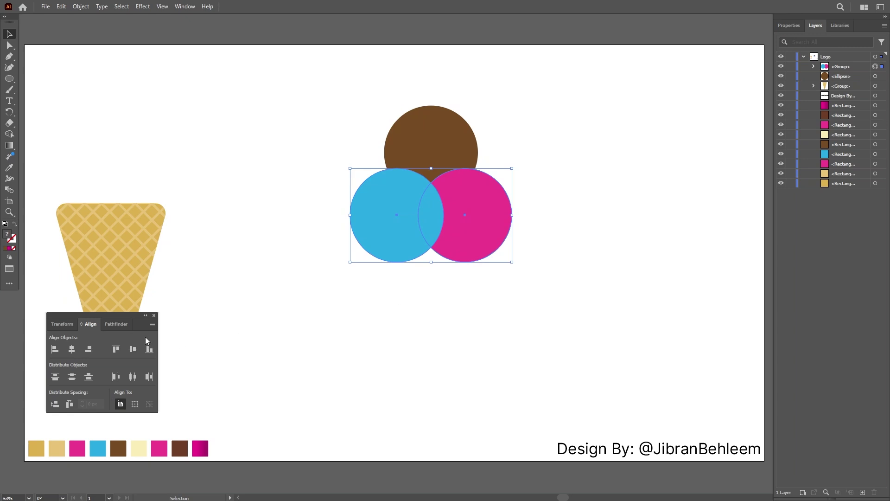
left_click(155, 315)
left_click(428, 158, "shift")
left_click_drag(428, 157, 314, 152)
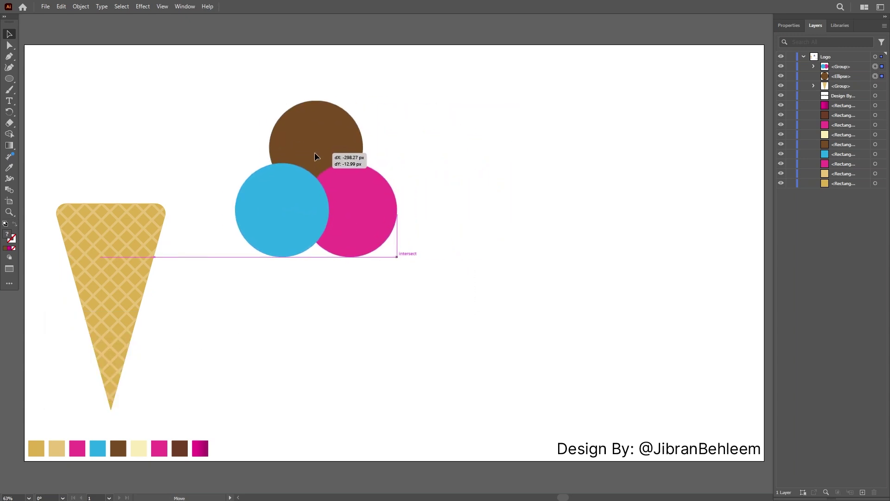
left_click(495, 191)
left_click_drag(445, 262, 414, 119)
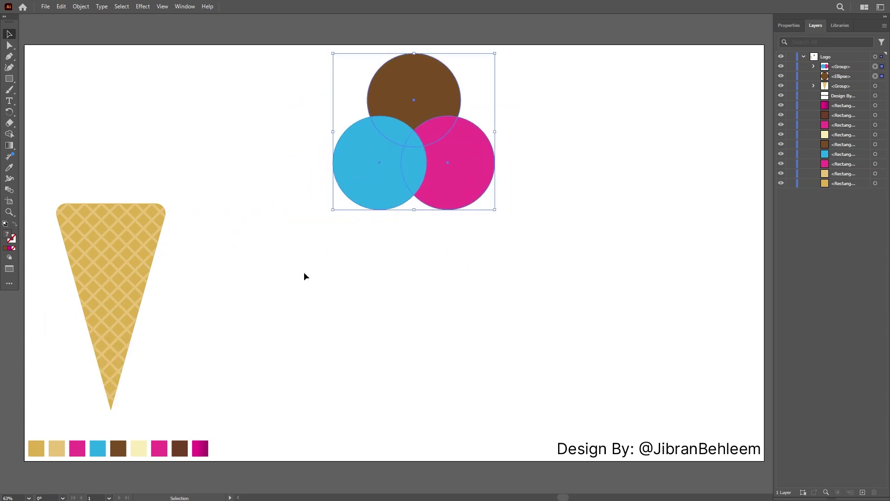
- Move the waffle cone to the middle of the artboard, directly below the three scoops
left_click(139, 222)
left_click_drag(118, 254, 398, 298)
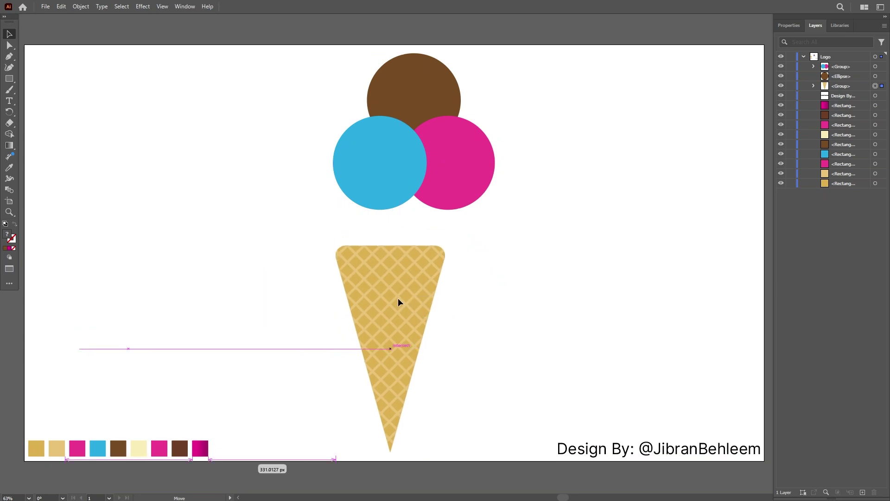
left_click(448, 194)
left_click_drag(569, 234, 360, 77)
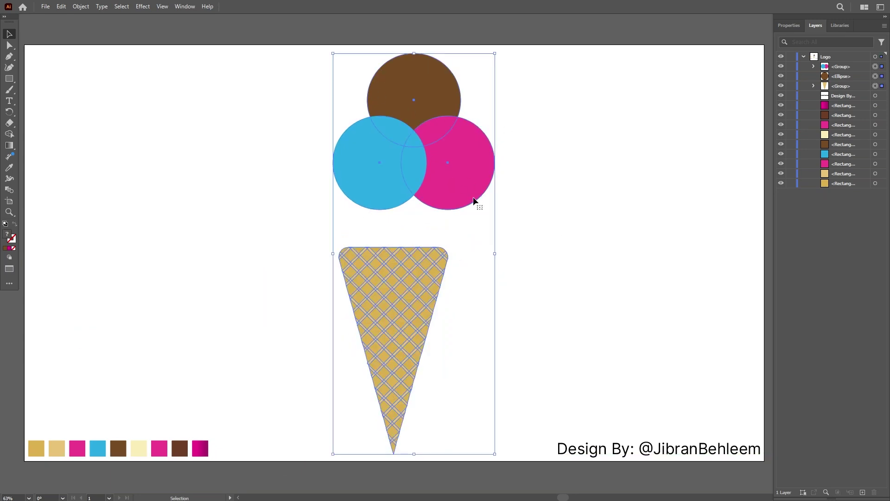
left_click(594, 171)
- Scale the three scoops down to about the cone's width and set them on the cone's upper edge
left_click_drag(397, 105, 398, 104)
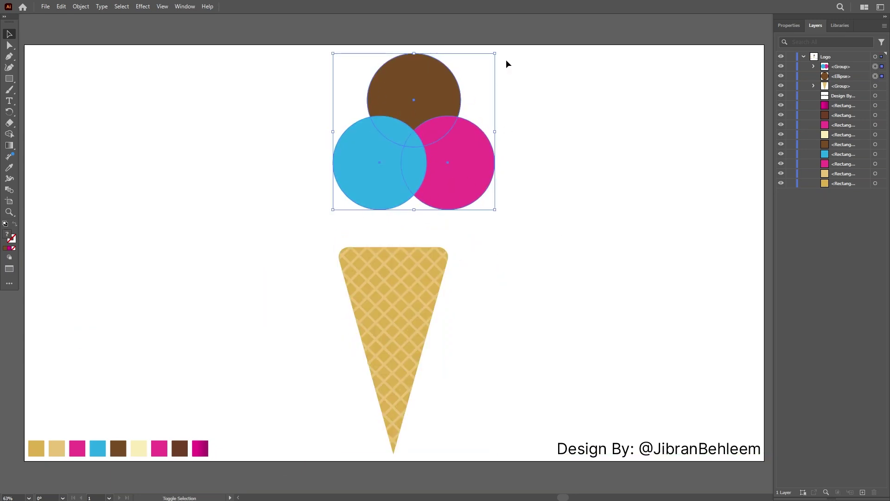
left_click_drag(495, 53, 462, 99)
left_click_drag(413, 162, 415, 222)
- Group the three scoops and send the group behind the waffle cone
key("ctrl+g")
key("ctrl+bracketleft")
key("ctrl+bracketleft")
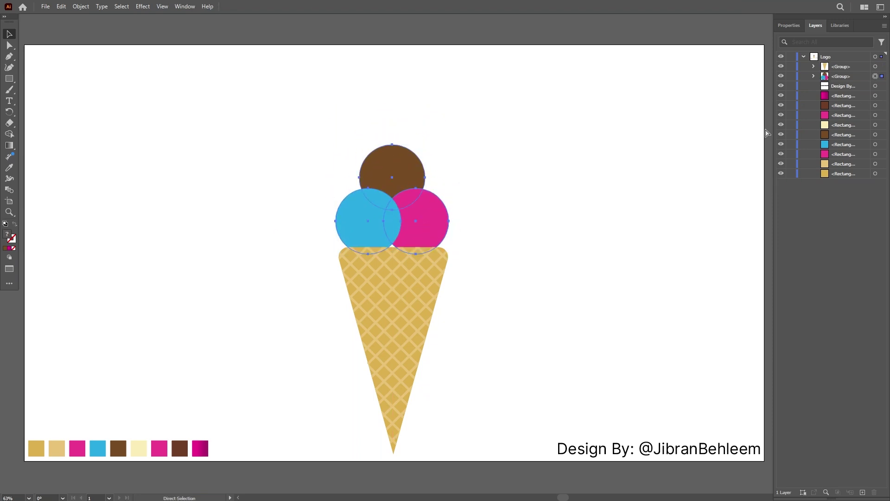
- Nudge the cone up over the scoops and align the cone and the scoop group on their horizontal centers
left_click_drag(405, 315, 404, 302)
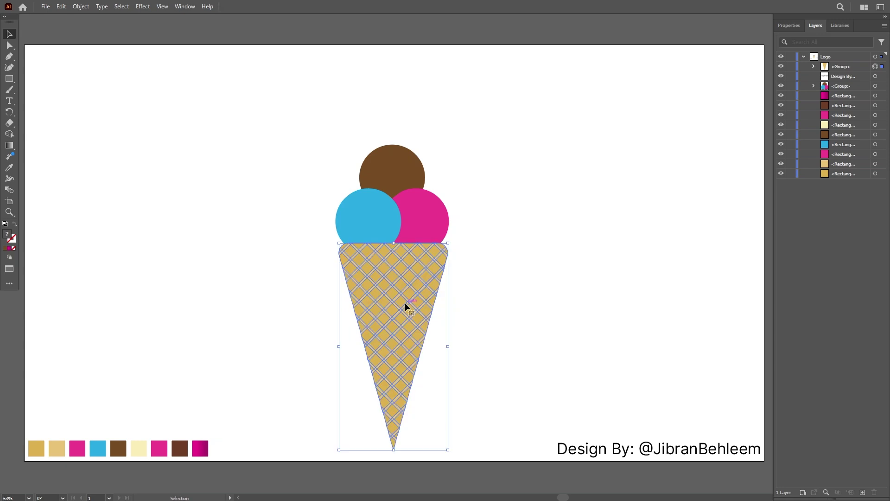
left_click(481, 254)
left_click_drag(531, 301, 432, 215)
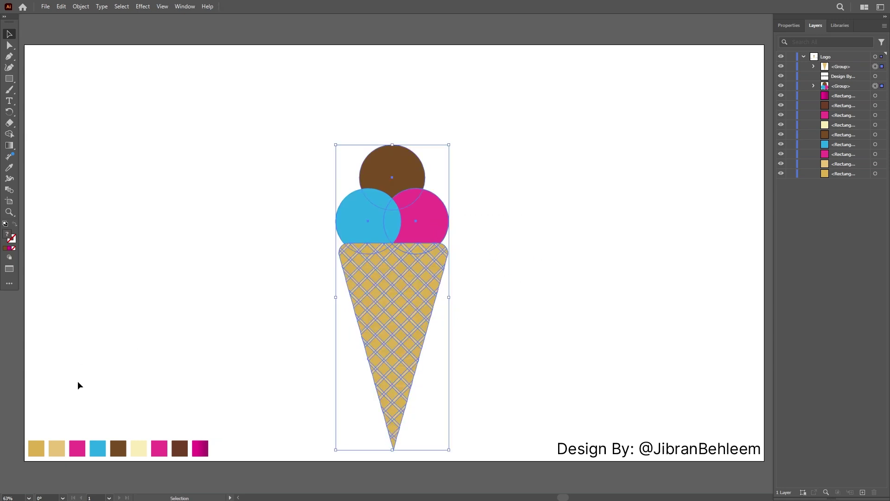
left_click(187, 6)
left_click(214, 140)
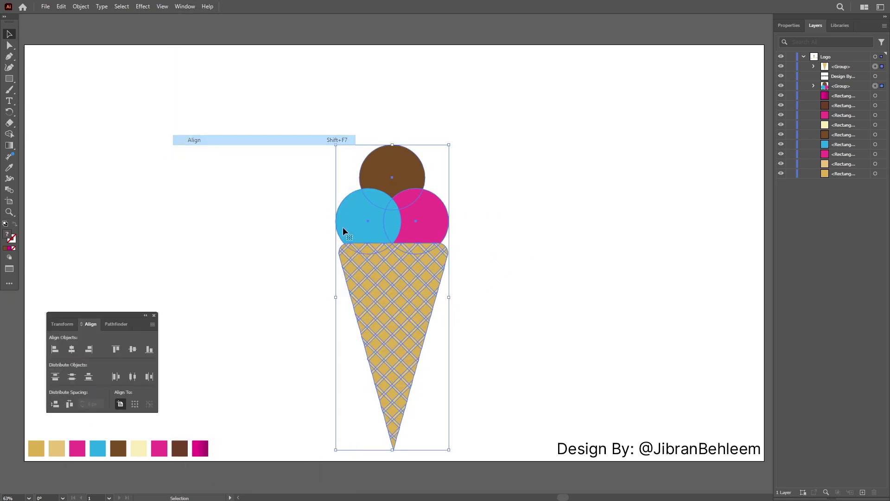
left_click(72, 350)
left_click(530, 311)
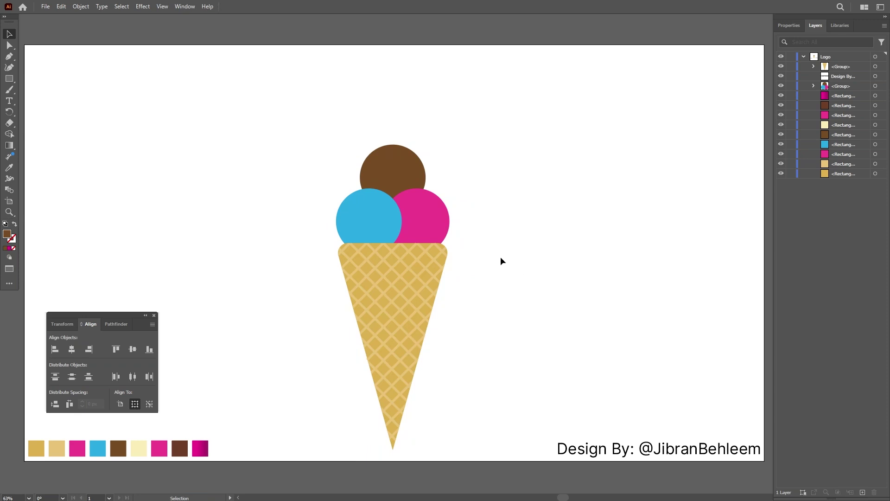
key("ctrl+z")
left_click(592, 234)
left_click(154, 316)
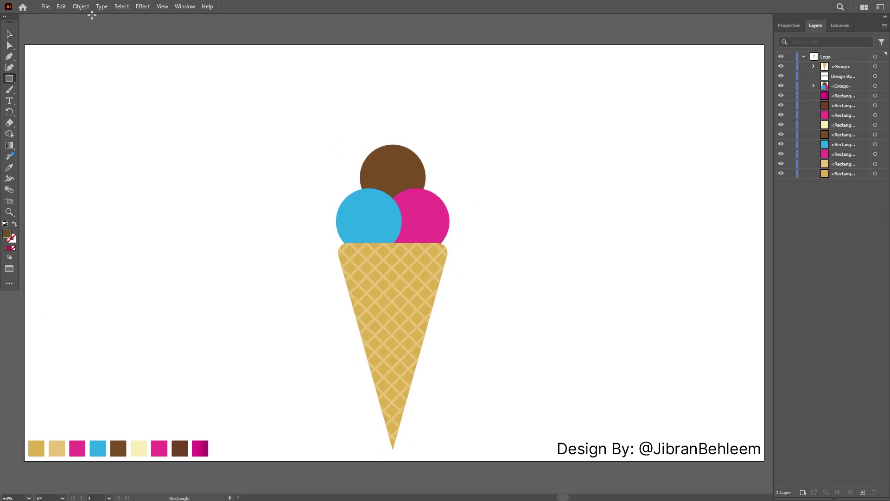
- Select the whole ice cream cone with its scoops and move it to the left part of the artboard
left_click_drag(499, 323, 330, 161)
left_click_drag(389, 230, 235, 183)
left_click(83, 174)
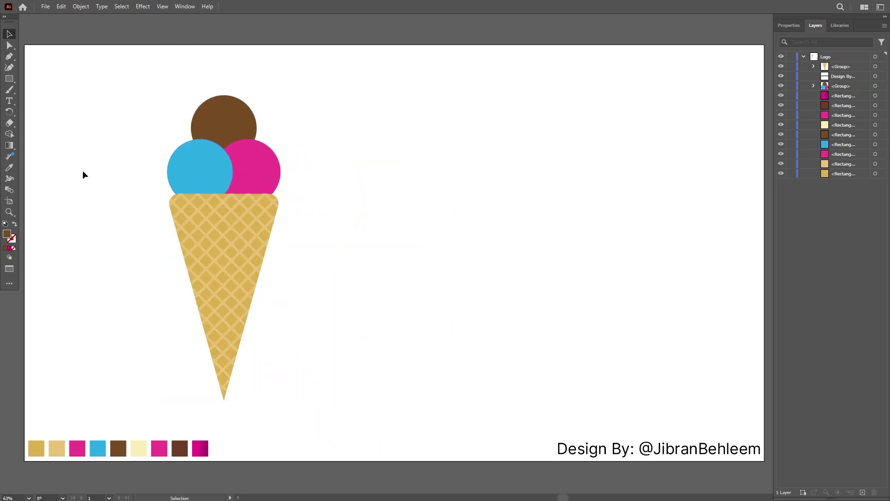
- Draw a tall, narrow upright rectangle to the right of the ice cream and fill it with the cream swatch color
left_click(10, 79)
mouse_move(423, 145)
left_mouse_down()
mouse_move(483, 204)
mouse_move(429, 278)
mouse_move(440, 363)
left_mouse_up()
key("v")
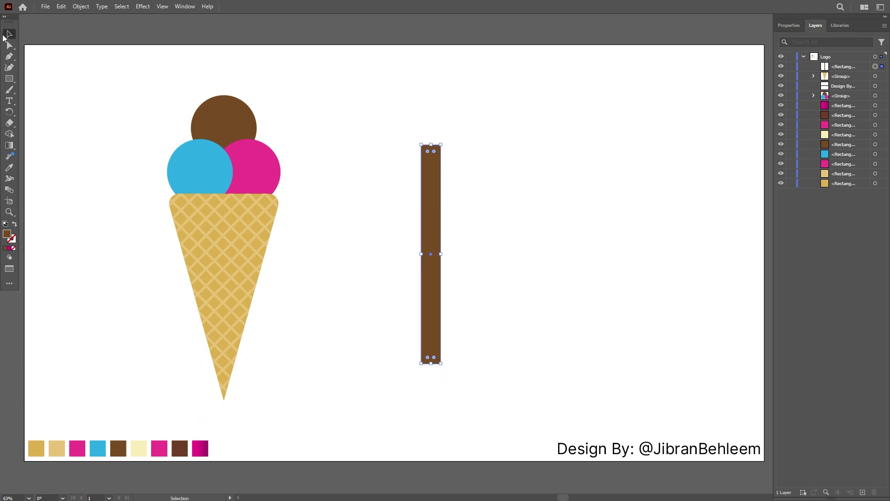
left_click(452, 203)
left_click(433, 192)
key("i")
left_click(145, 445)
key("v")
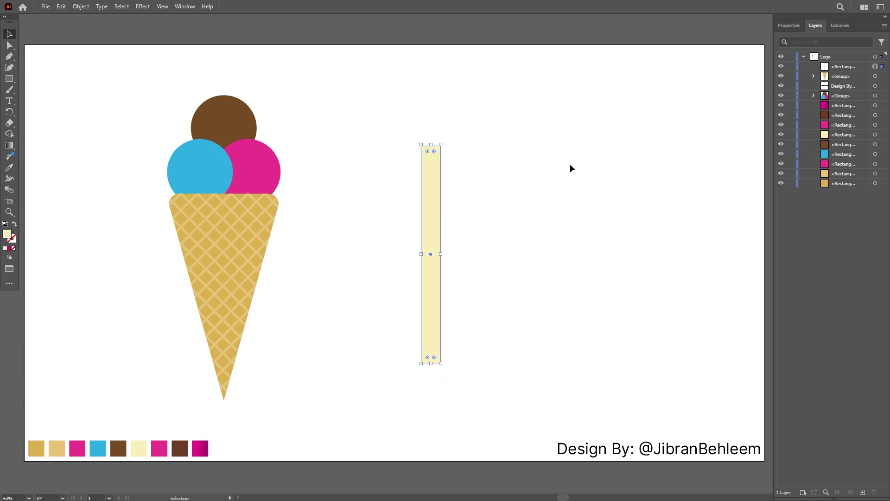
left_click(569, 163)
- Draw a much thinner upright strip to the right of the cream bar and fill it with the pink swatch color
left_click(10, 79)
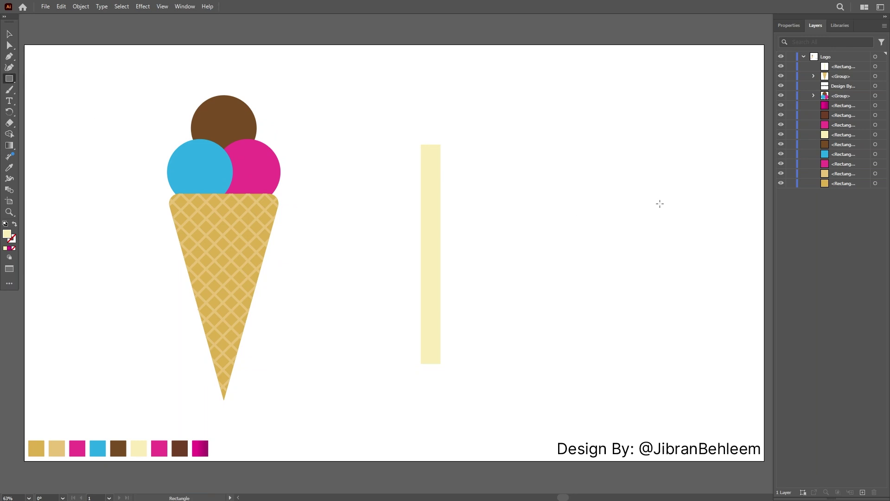
left_click(9, 34)
left_click(9, 78)
left_click_drag(520, 140, 525, 353)
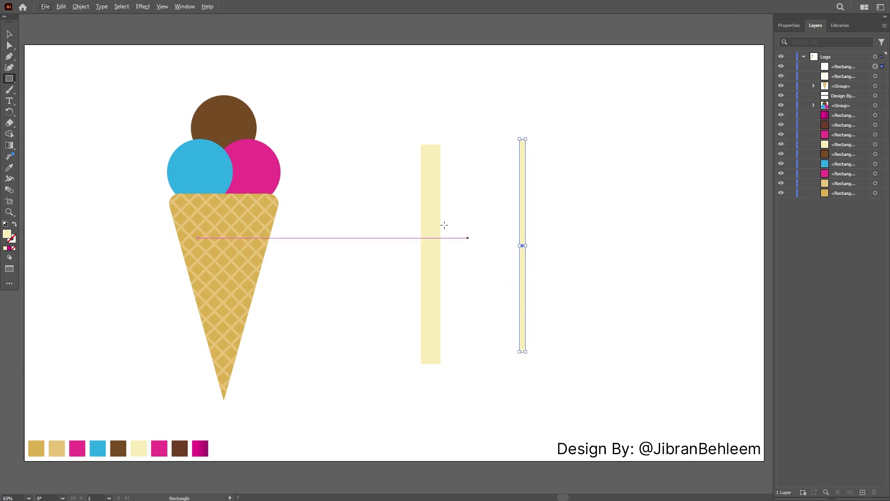
left_click(9, 35)
left_click(625, 244)
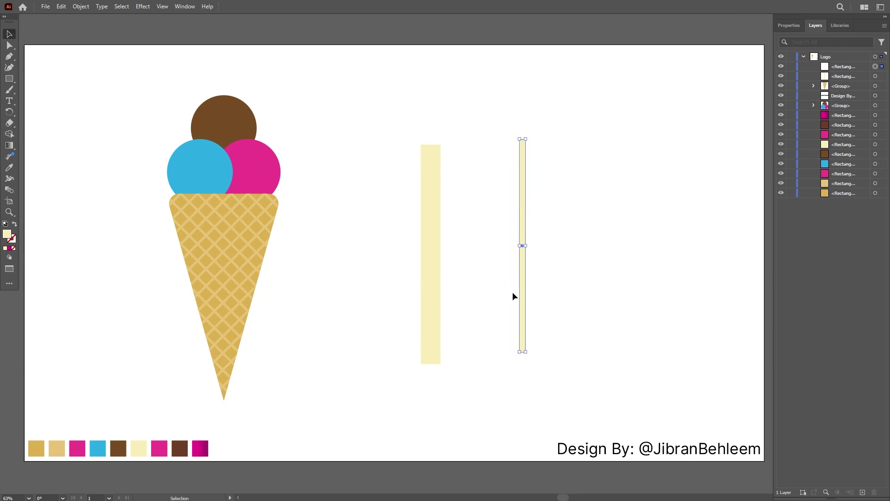
key("i")
left_click(159, 448)
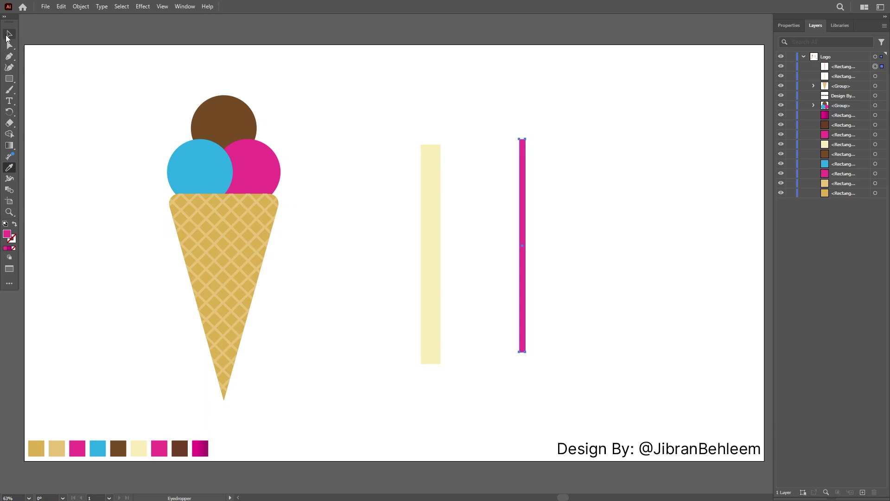
left_click(9, 34)
left_click(676, 188)
- Duplicate the pink strip sideways into a row of six parallel strips and group them
left_click_drag(522, 202, 542, 201)
left_click_drag(540, 201, 556, 200)
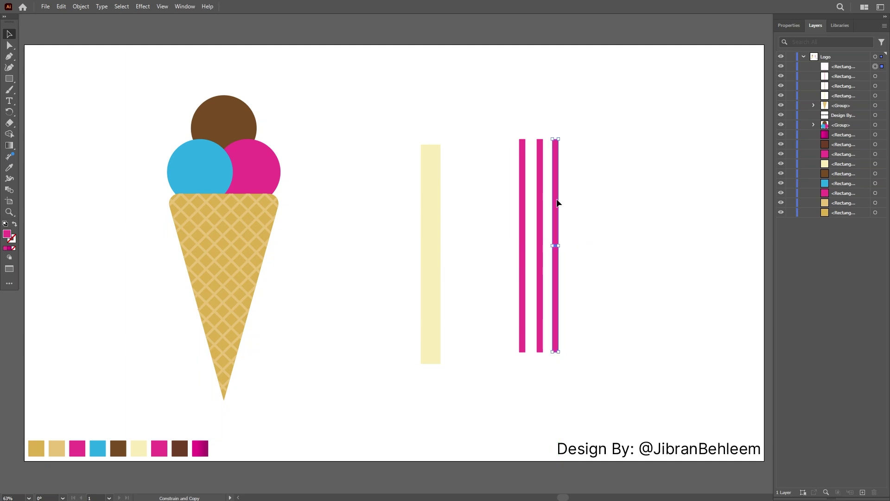
left_click(602, 219)
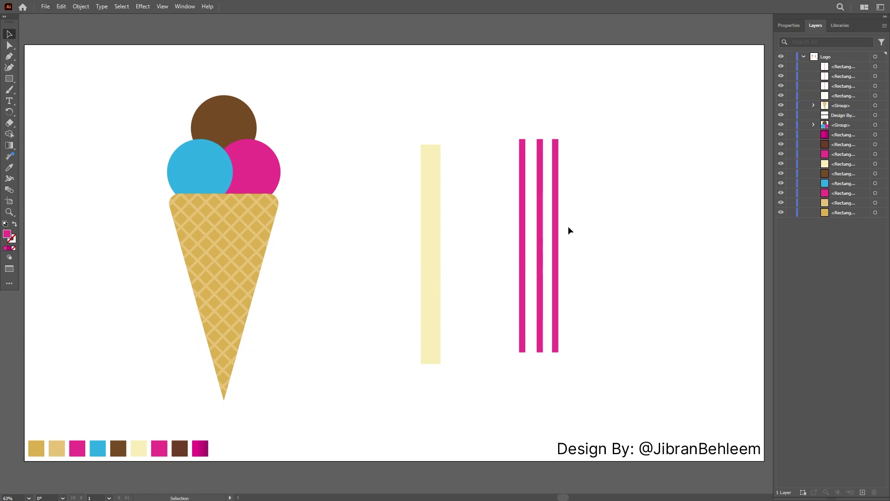
left_click_drag(672, 255, 521, 229)
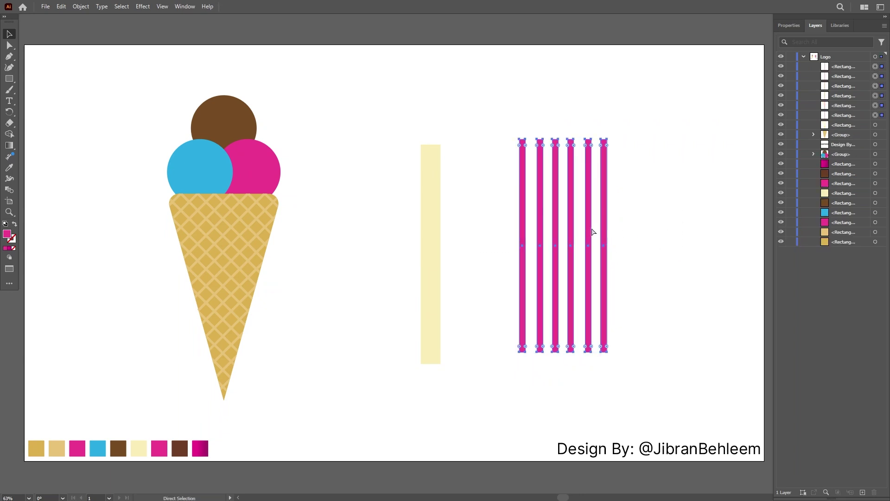
key("ctrl+g")
left_click(596, 209)
- Move the pink stripe group over the cream bar and rotate it counterclockwise so the stripes cross the bar diagonally
left_click_drag(604, 188, 479, 184)
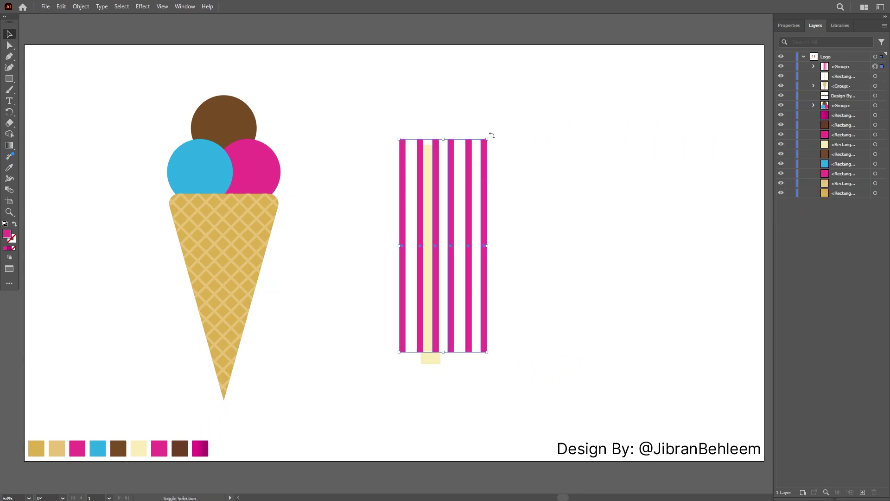
left_click_drag(492, 135, 467, 119)
left_click_drag(447, 195, 447, 185)
left_click(524, 181)
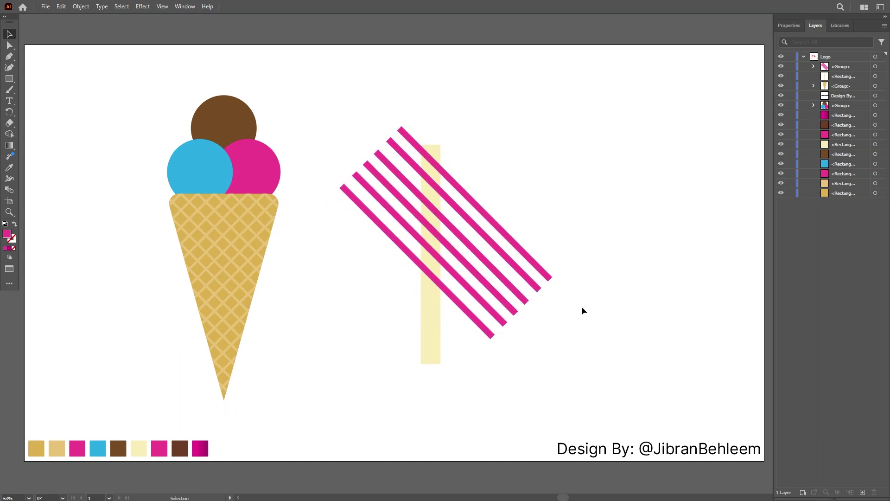
- Enlarge the pink stripes and the cream bar together and move them slightly up and to the left
left_click(548, 273)
left_click(581, 309)
left_click_drag(512, 124, 372, 330)
left_click_drag(552, 364, 603, 419)
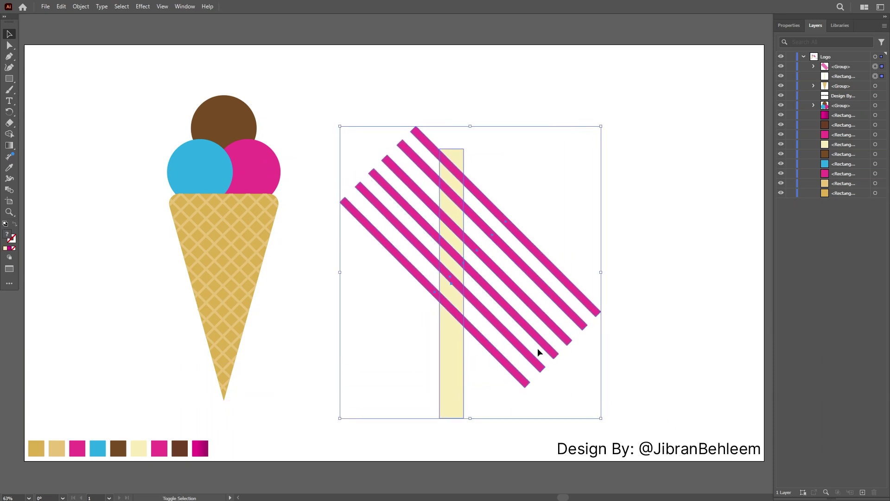
left_click_drag(485, 224, 478, 209)
left_click(605, 152)
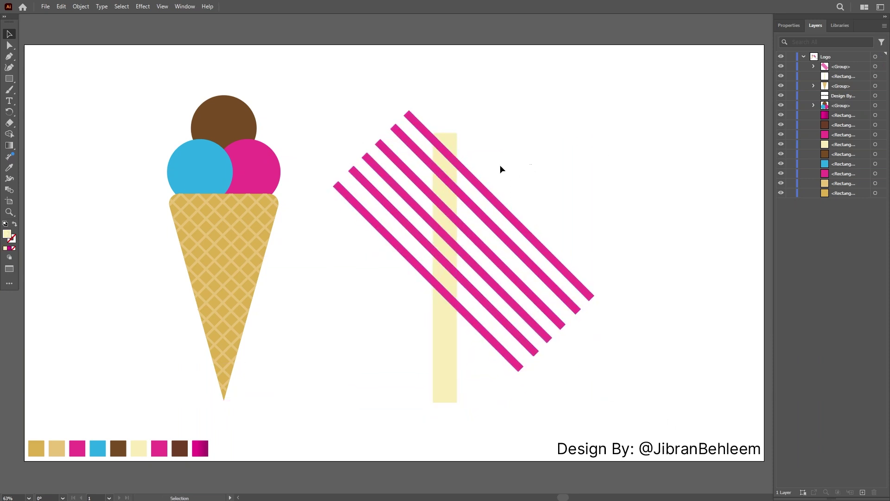
- Nudge the pink stripe group slightly up and left so the uppermost stripe meets the cream bar's top corner
left_click(474, 175)
left_click_drag(474, 175, 464, 168)
left_click(590, 124)
- Use the Shape Builder tool on the stripes and cream bar to remove the stripe parts outside the bar
left_click_drag(591, 129, 312, 341)
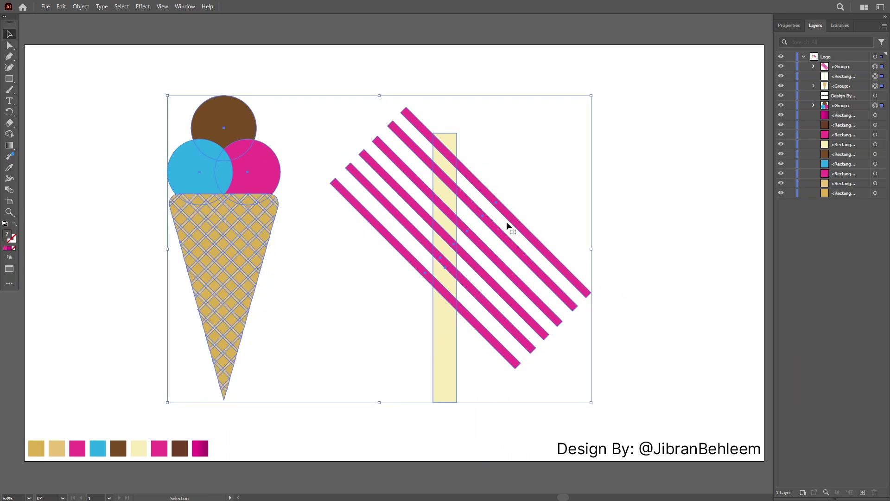
left_click_drag(551, 148, 398, 223)
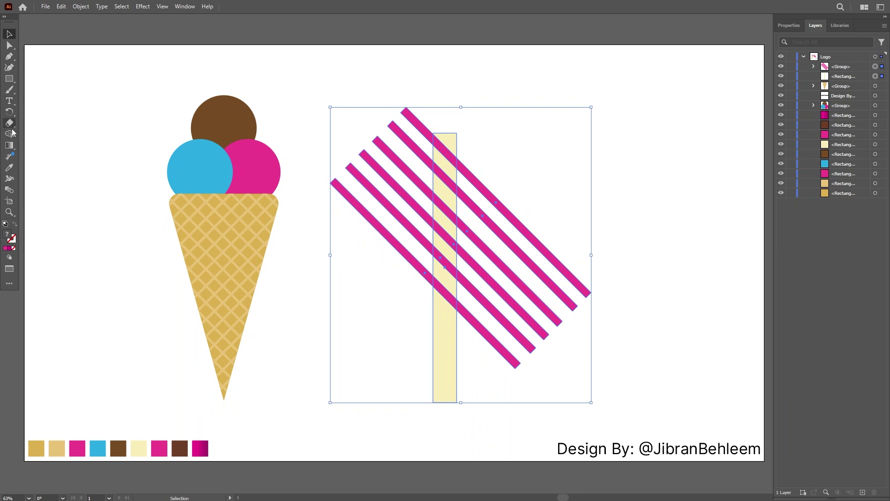
left_click(11, 133)
mouse_move(432, 114)
left_mouse_down()
mouse_move(420, 133)
mouse_move(422, 185)
mouse_move(402, 290)
left_mouse_up()
mouse_move(504, 359)
left_mouse_down()
mouse_move(490, 302)
mouse_move(476, 138)
left_mouse_up()
left_click(9, 34)
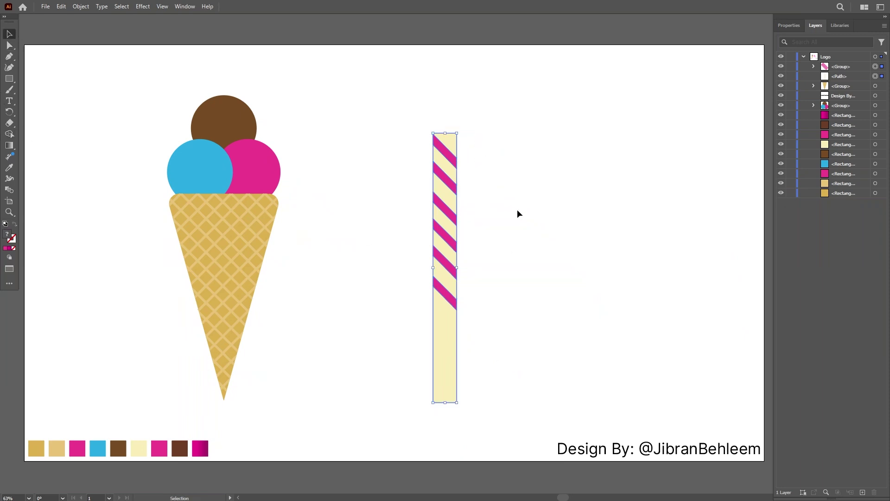
- Group the trimmed pink stripes with the cream bar and place a duplicate of the striped stick to its right
key("v")
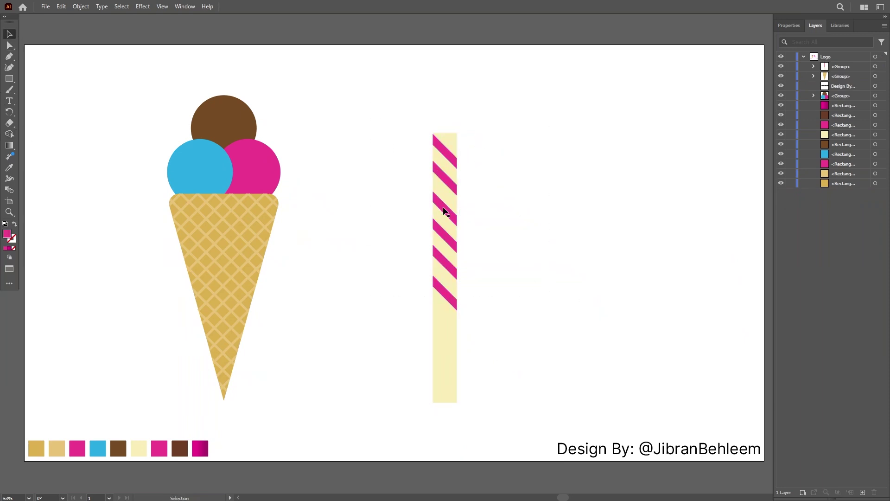
double_click(442, 205)
double_click(495, 231)
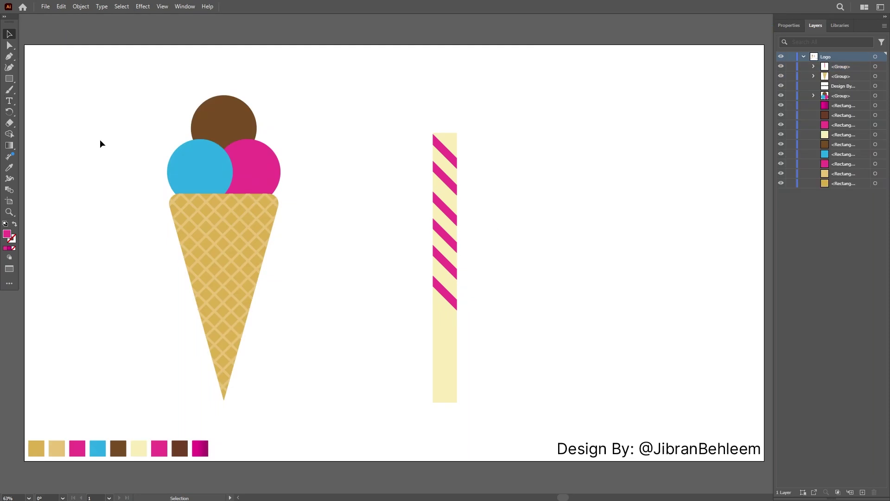
left_click_drag(442, 205, 557, 224)
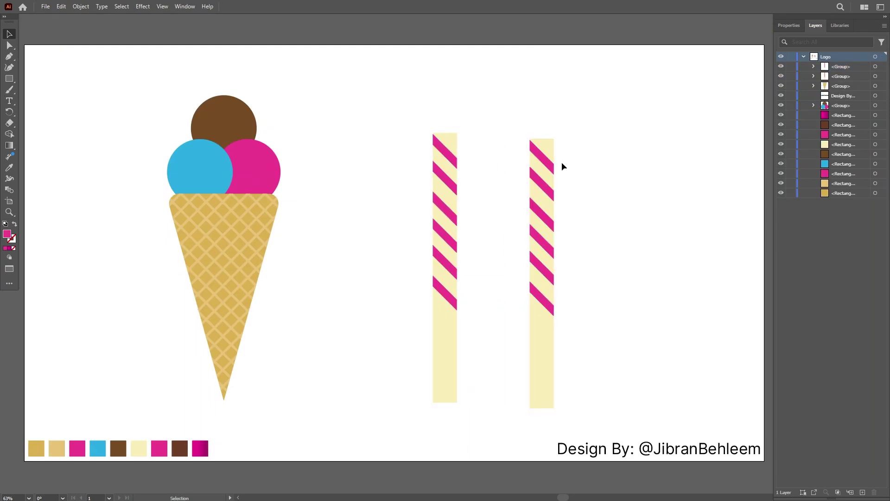
- Recolor all six stripes of the duplicated stick inside its group with the dark reddish-brown swatch color
double_click(546, 160)
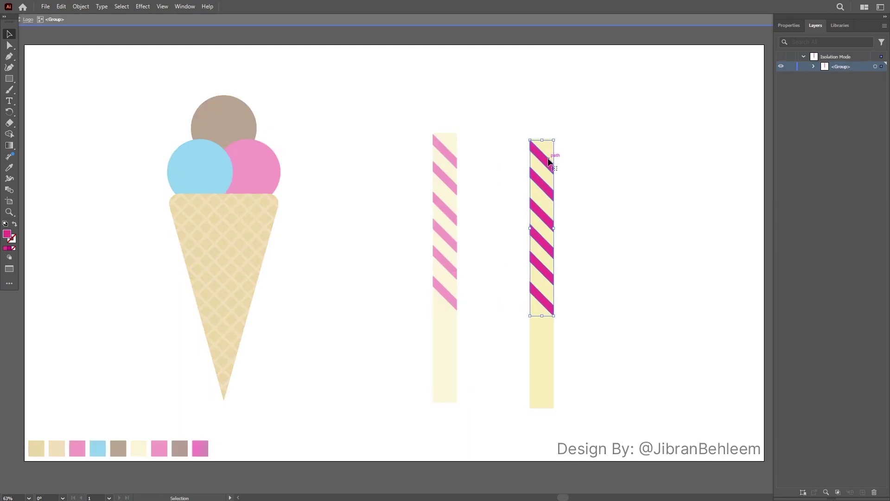
double_click(546, 161)
left_click(545, 161)
left_click(544, 212, "shift")
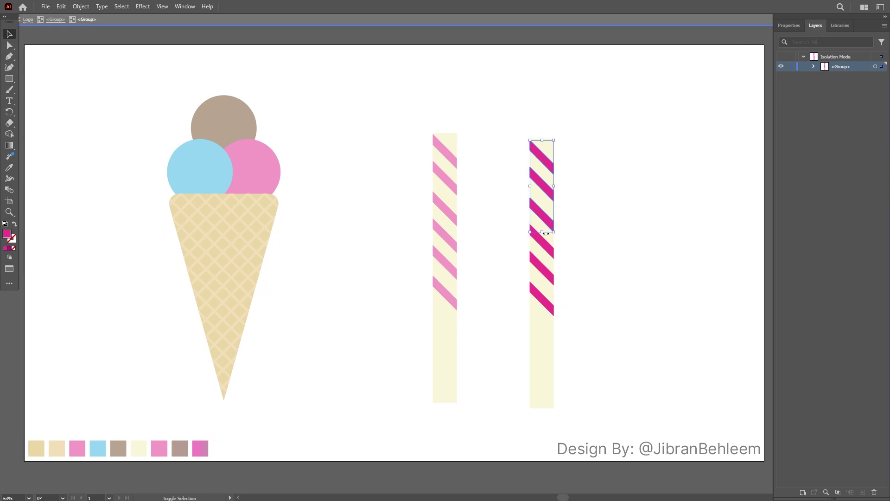
left_click(544, 239, "shift")
left_click(541, 302, "shift")
key("i")
left_click(181, 451)
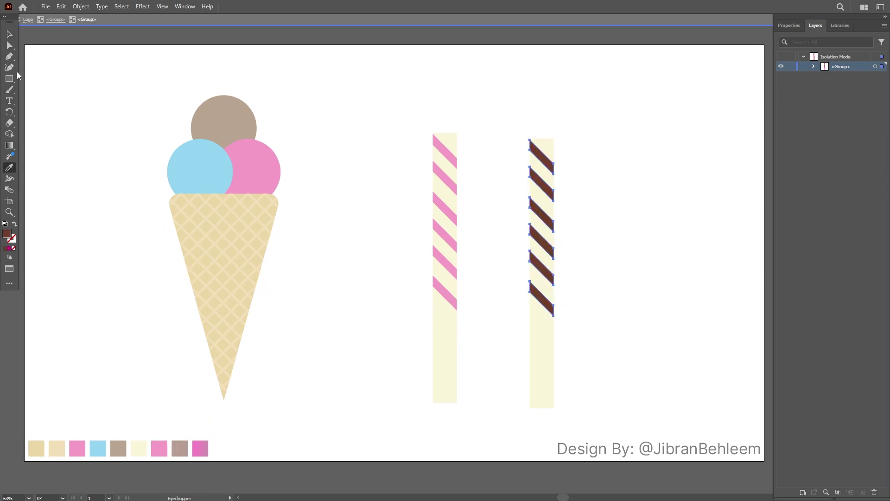
left_click(9, 35)
double_click(598, 196)
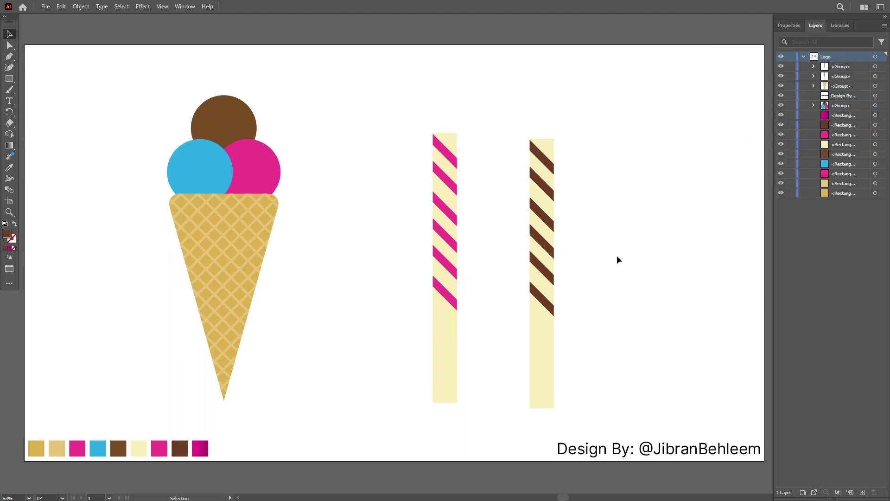
- Move the brown-striped stick closer to the pink-striped one so their tops are level
left_click(550, 173)
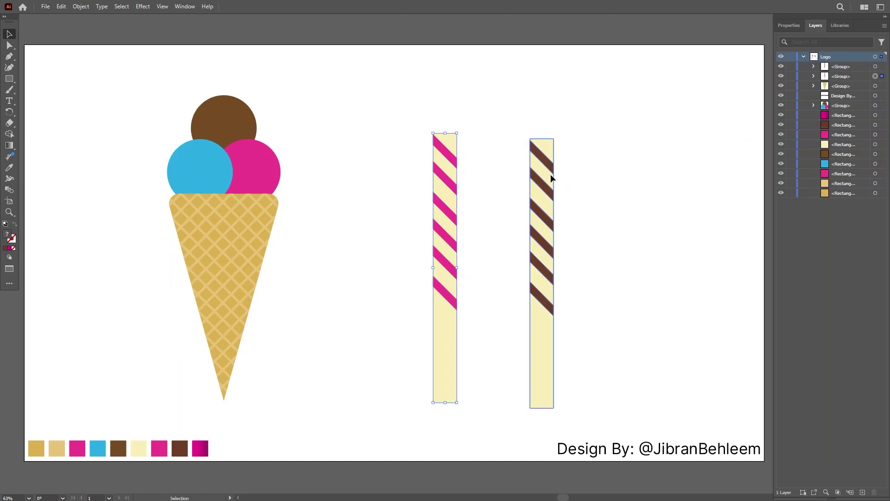
left_click_drag(550, 174, 504, 169)
left_click(619, 306)
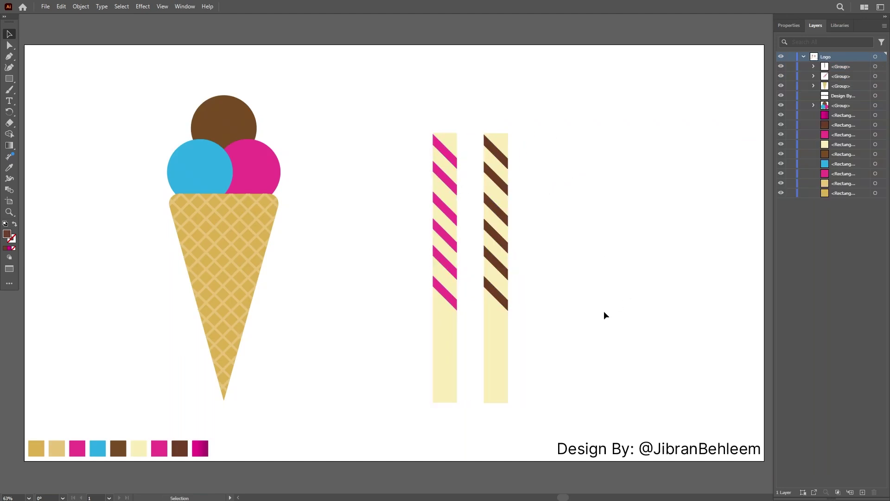
- Move both striped sticks aside to the right, then center the ice cream on the artboard and enlarge it proportionally
left_click_drag(603, 314, 396, 205)
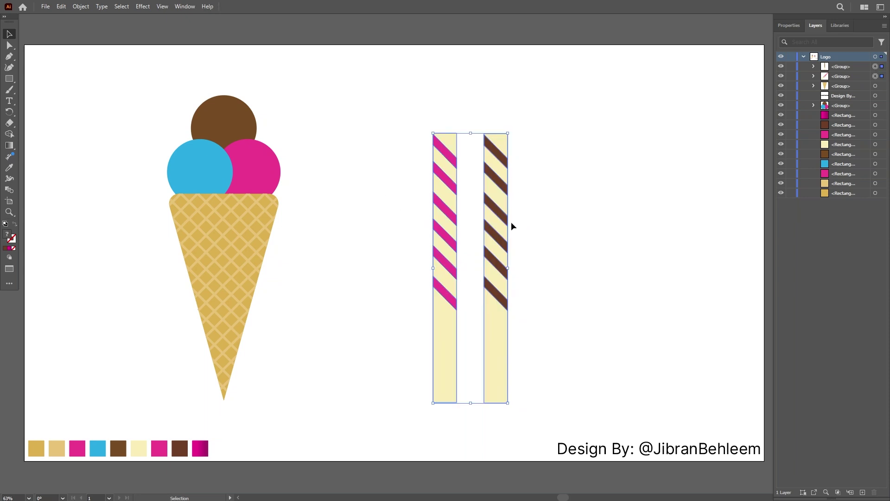
left_click_drag(507, 224, 661, 219)
left_click(328, 308)
left_click_drag(238, 178, 362, 183)
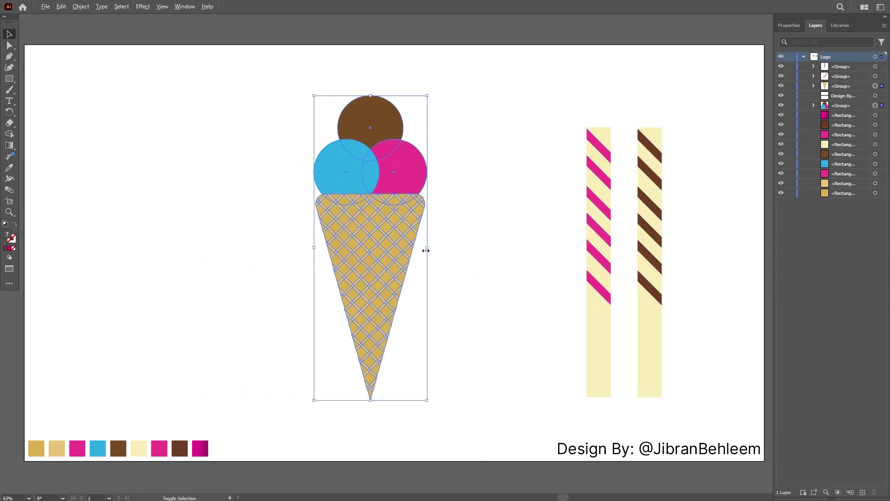
left_click_drag(426, 250, 441, 251)
left_click_drag(378, 157, 395, 204)
left_click(533, 223)
- Shrink both striped sticks, tilt them clockwise, and place them diagonally over the scoops and the cone's upper edge
left_click_drag(719, 228, 519, 190)
left_click(677, 195)
left_click_drag(676, 195, 582, 151)
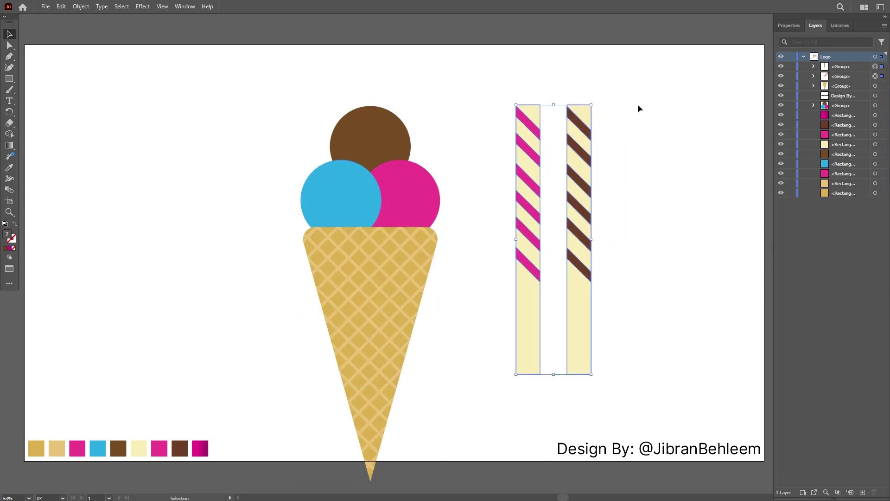
left_click_drag(592, 104, 614, 208)
left_click_drag(580, 234, 471, 105)
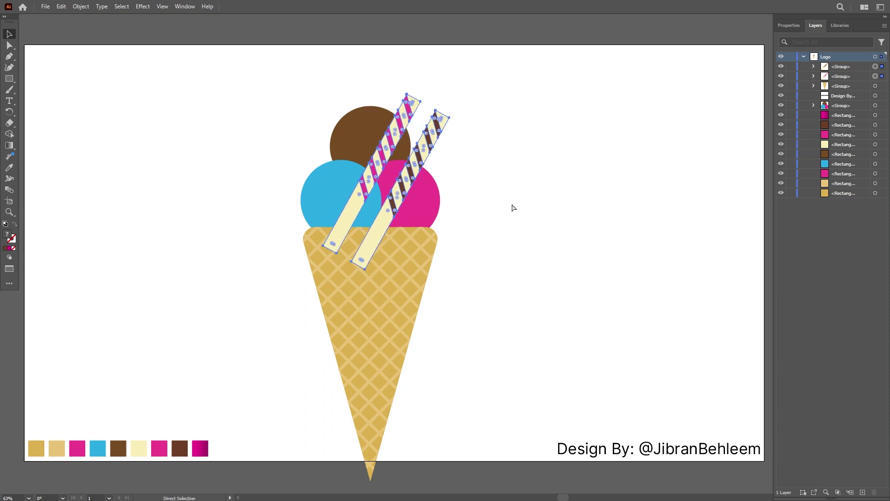
- Send both striped sticks backward in the stacking order so they sit behind the cone and the three scoops
left_click(848, 77)
left_click(849, 66, "shift")
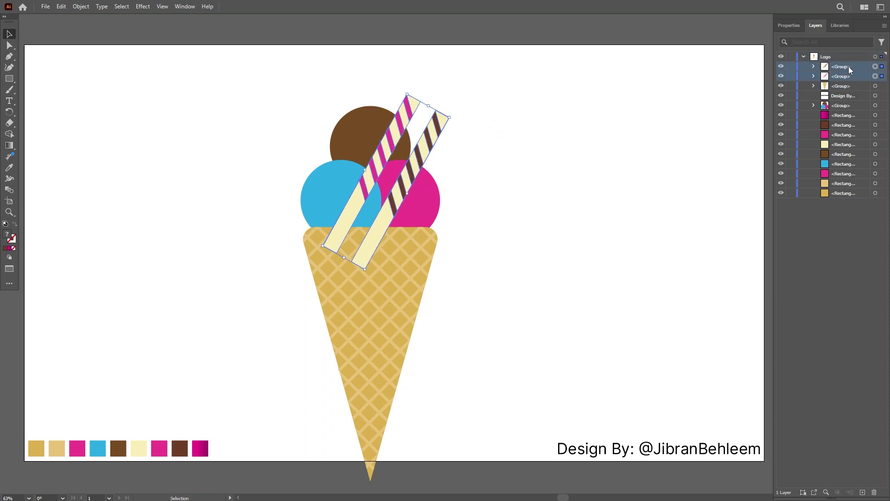
key("ctrl+[")
key("ctrl+[")
key("ctrl+[")
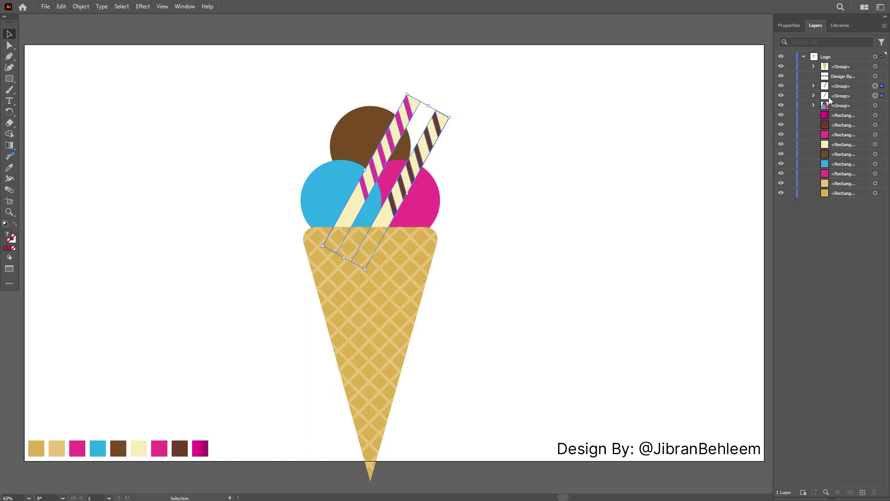
left_click(518, 164)
left_click(418, 136)
mouse_move(430, 139)
left_mouse_down()
mouse_move(440, 144)
mouse_move(421, 135)
left_mouse_up()
- Adjust the tilt of both striped sticks together and reposition them behind the scoops
left_click(408, 106)
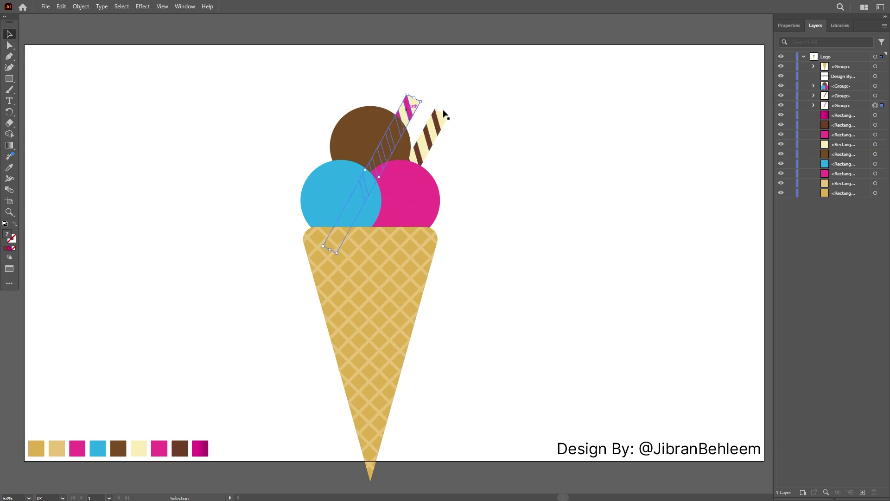
left_click(448, 117, "shift")
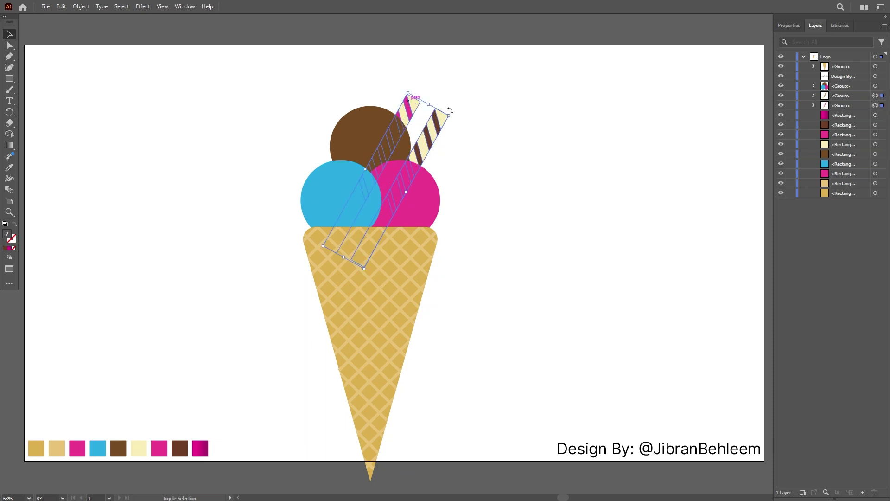
left_click_drag(453, 114, 461, 121)
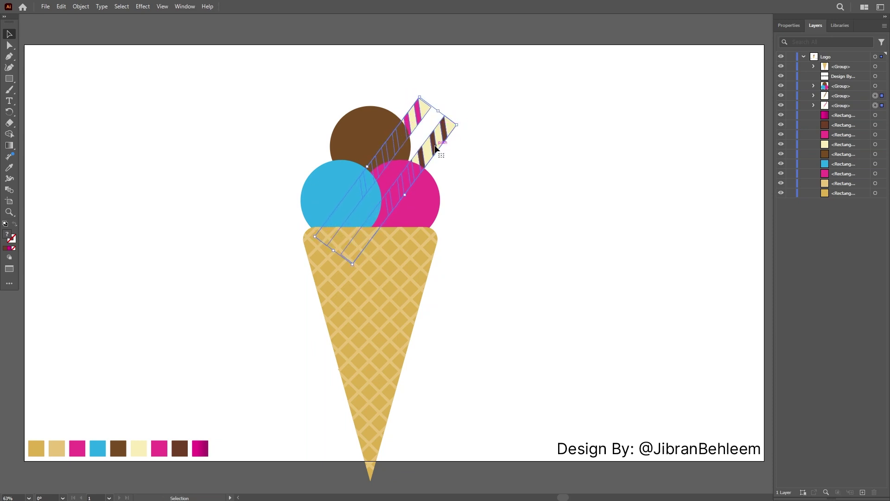
left_click_drag(437, 149, 457, 106)
left_click(522, 126)
- Raise the sticks behind the scoops, with the pink-striped one extending higher than the brown-striped one
left_click(421, 113)
left_click(445, 121, "shift")
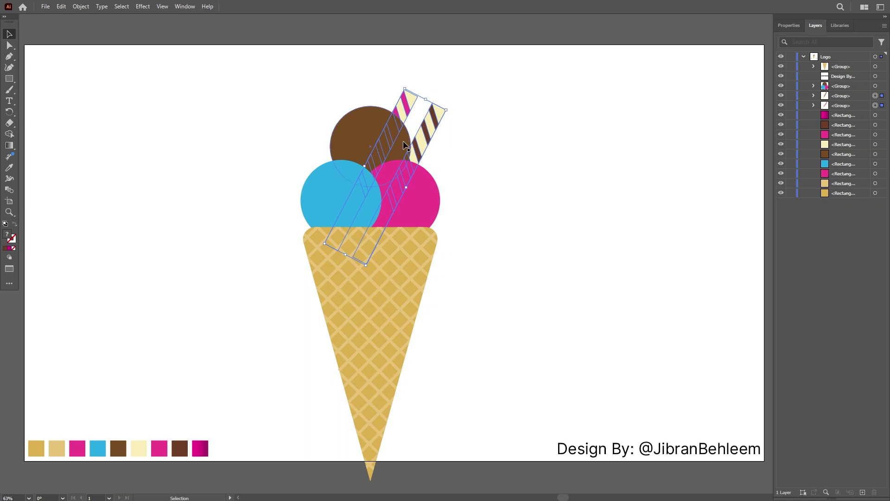
left_click_drag(418, 138, 422, 85)
left_click(493, 133)
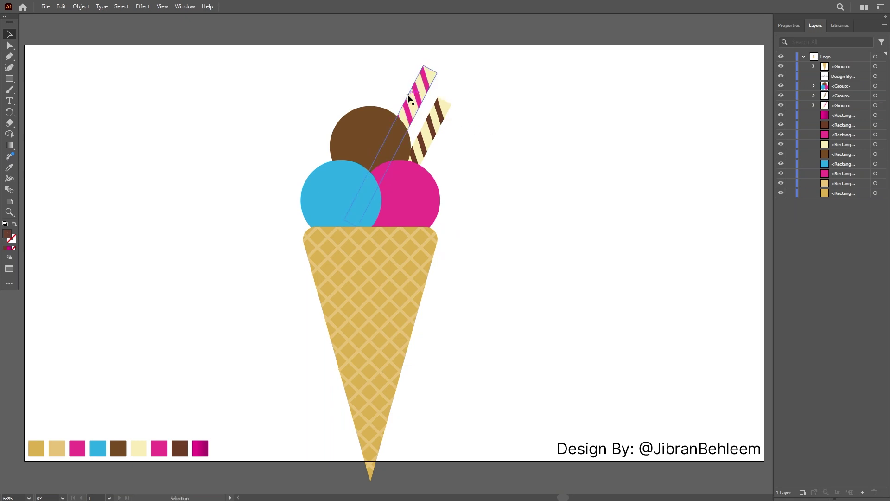
- Select both striped sticks and rotate them slightly counterclockwise
left_click(428, 130)
left_click(429, 84, "shift")
left_click(462, 95, "shift")
left_click(433, 124, "shift")
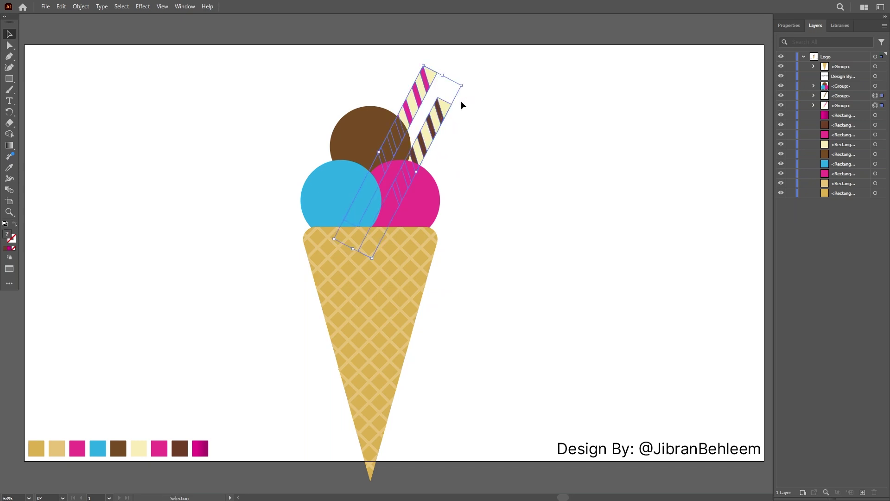
left_click_drag(467, 87, 466, 81)
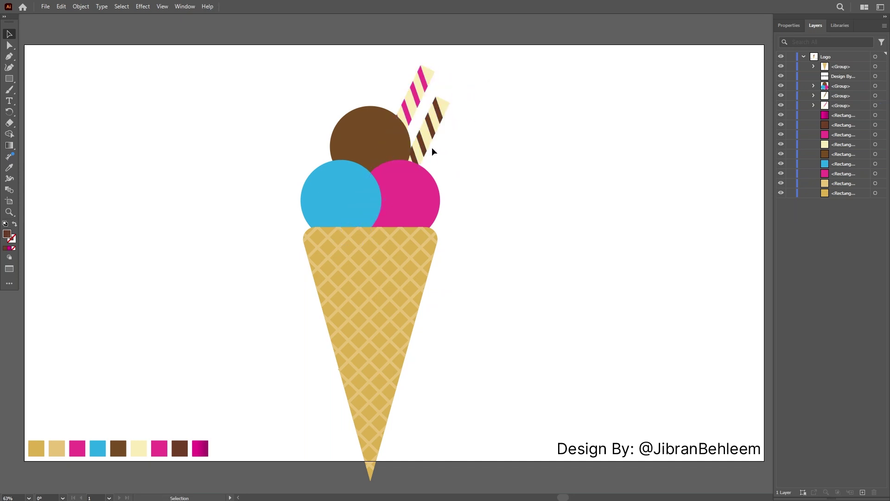
- Nudge the brown-striped stick up and to the right, and rotate the pink-striped stick slightly clockwise
left_click(424, 141)
left_click_drag(427, 136, 429, 132)
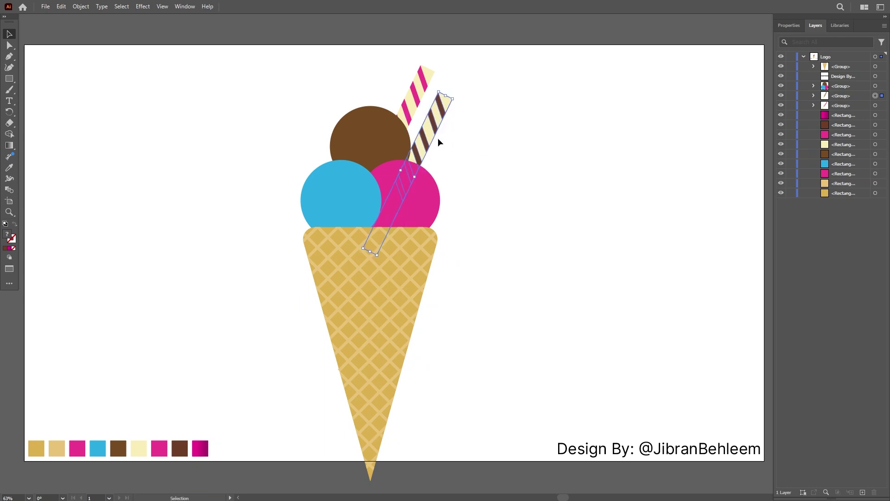
left_click(420, 85)
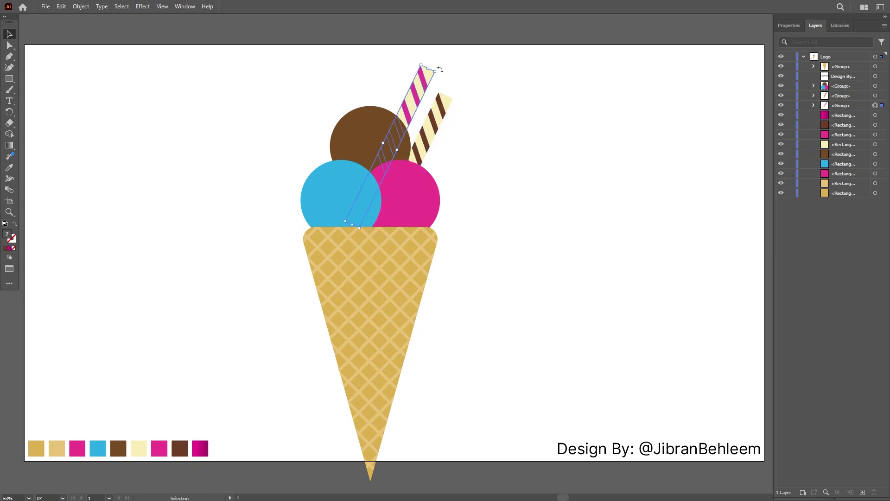
left_click_drag(440, 69, 441, 72)
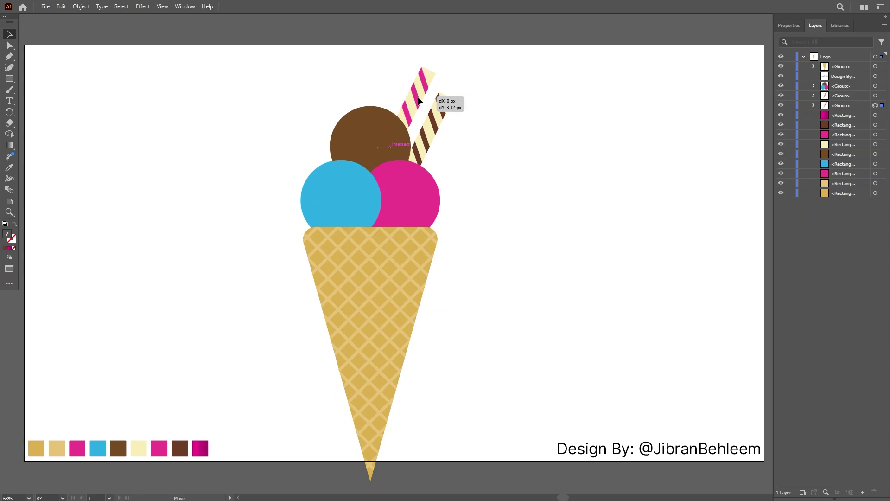
left_click(501, 163)
left_click_drag(513, 318, 391, 112)
left_click(510, 200)
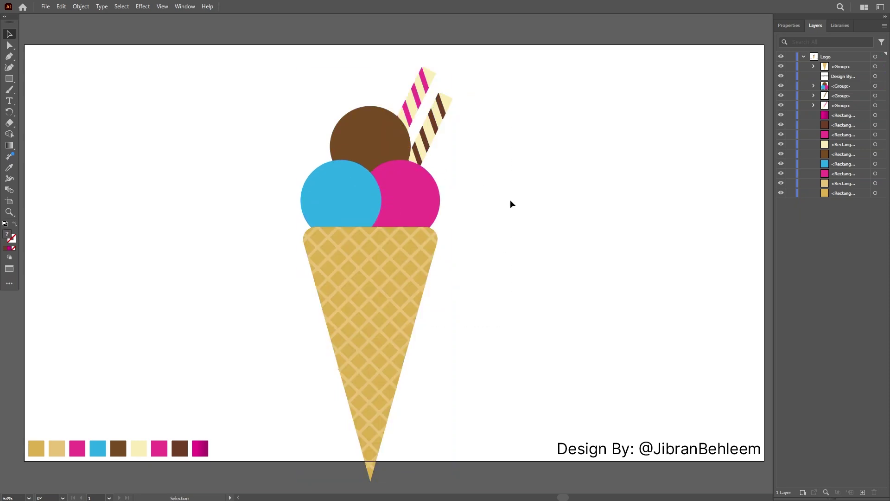
- Group the cone, scoops and striped sticks, and center the group horizontally and vertically on the artboard
left_click_drag(537, 332, 424, 159)
key("ctrl+g")
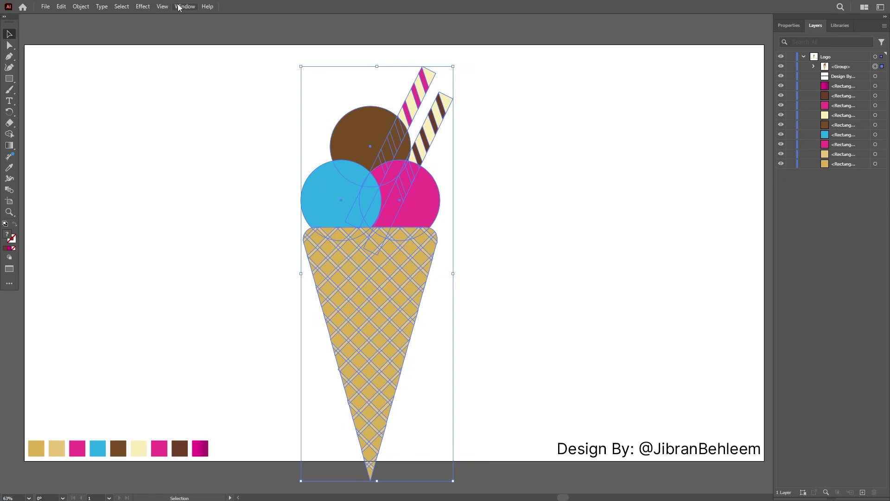
left_click(178, 7)
left_click(200, 142)
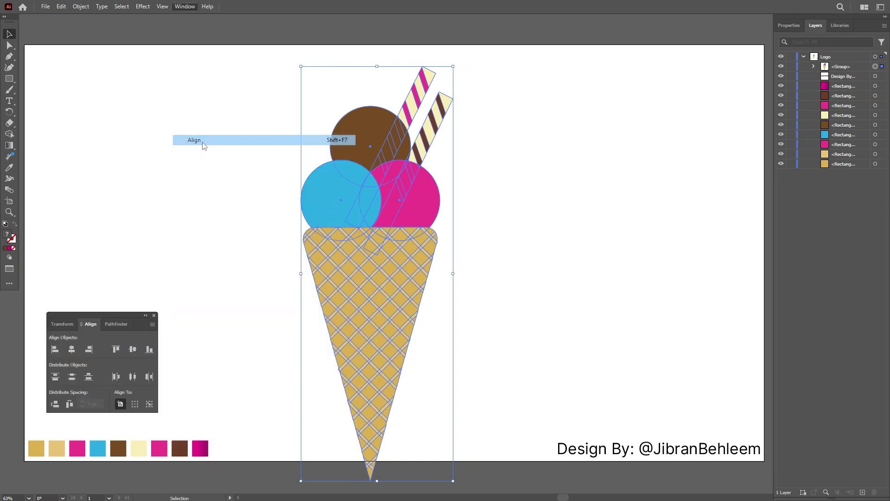
left_click(72, 349)
left_click(132, 349)
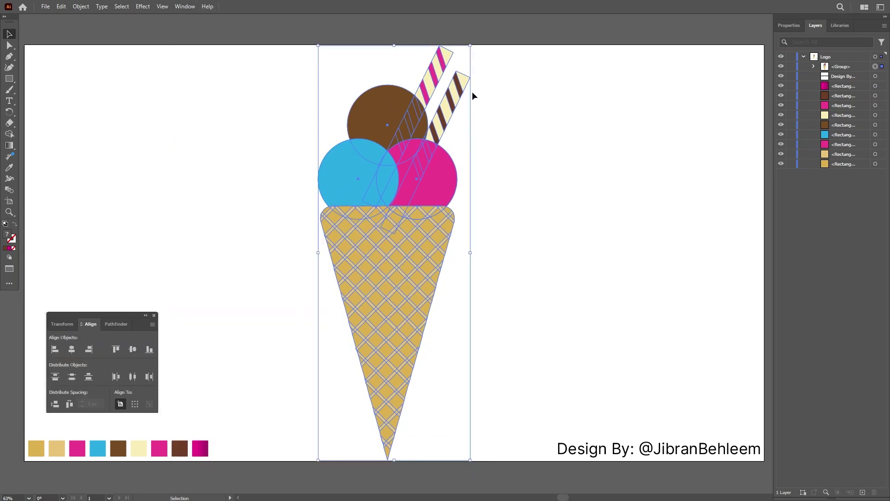
- Scale the ice cream group proportionally from its center so it fits inside the artboard with a small margin
left_click_drag(470, 46, 455, 76)
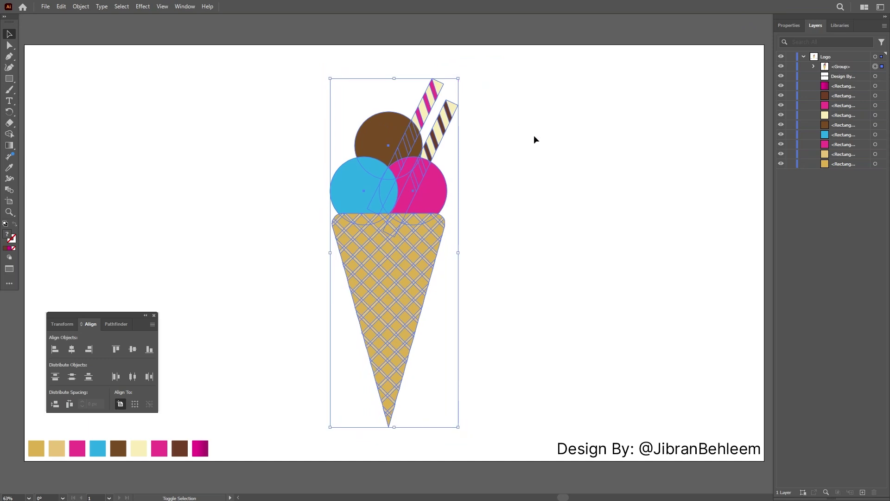
left_click(440, 246)
left_click(439, 243)
left_click_drag(458, 252, 468, 253)
left_click(524, 232)
left_click(154, 315)
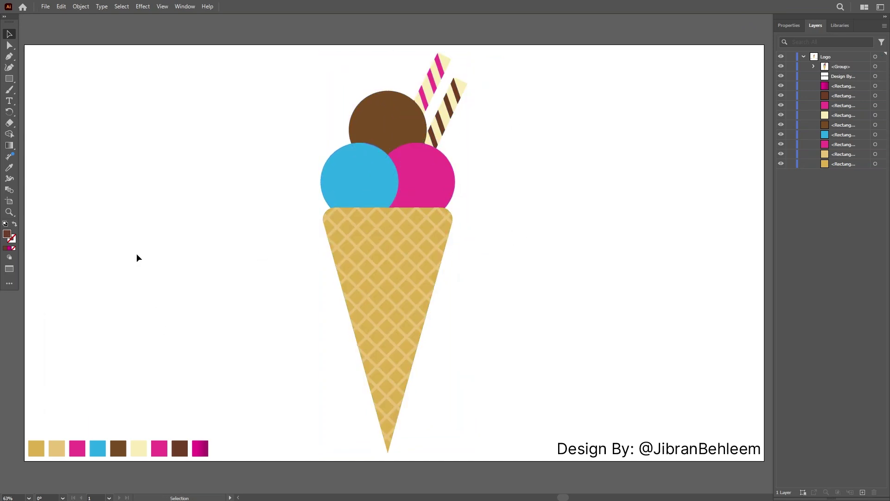
- Add a text object reading "Sweet" to the right of the ice cream cone
left_click(10, 101)
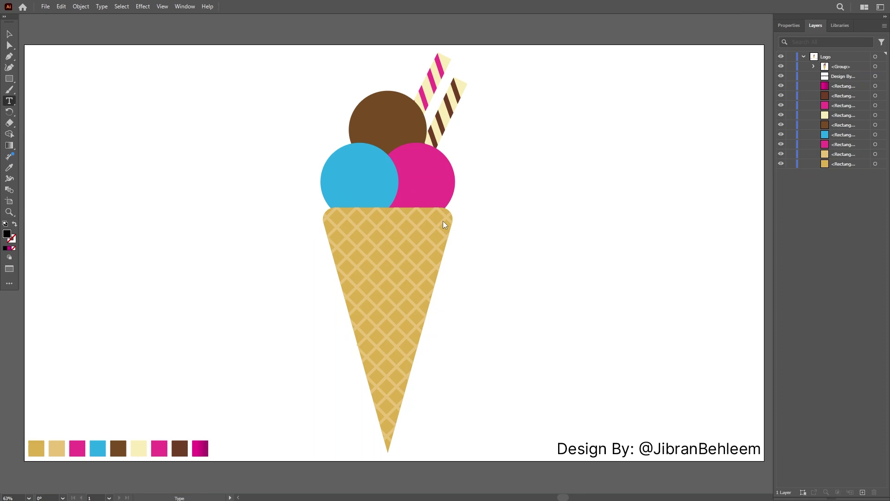
left_click(556, 224)
left_click(588, 216)
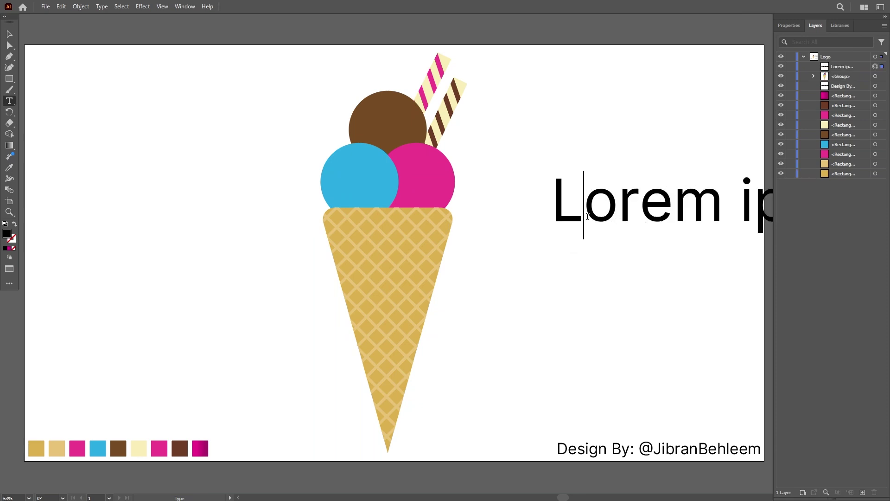
left_click_drag(693, 217, 617, 254)
key("ctrl+a")
type("A")
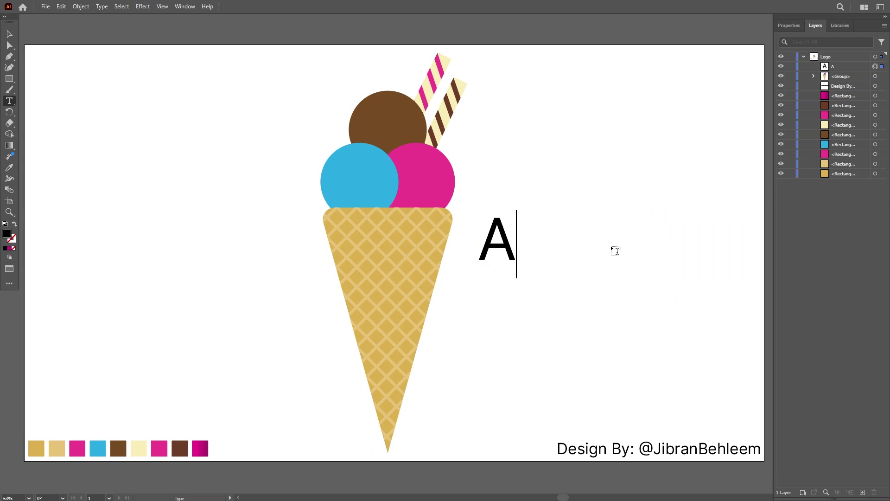
key("ctrl+a")
type("Sweet")
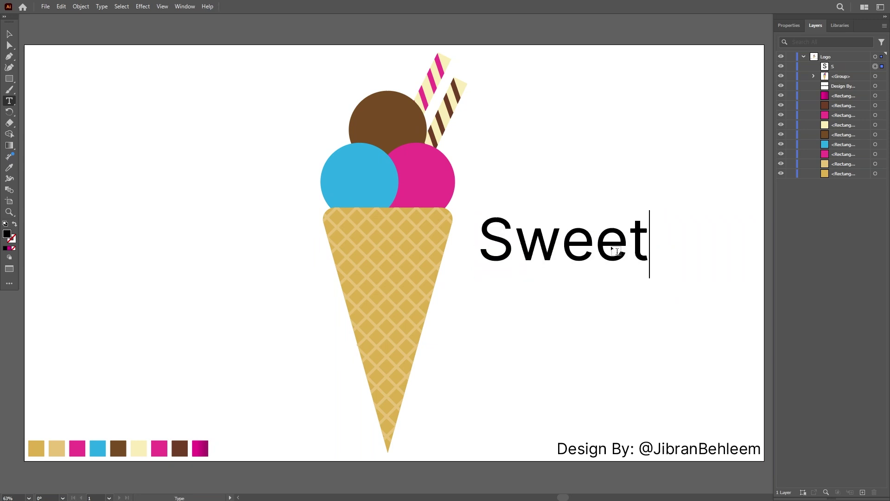
- Set the font of the "Sweet" text to Back to Black Demo
key("ctrl+a")
key("ctrl+t")
left_click(356, 90)
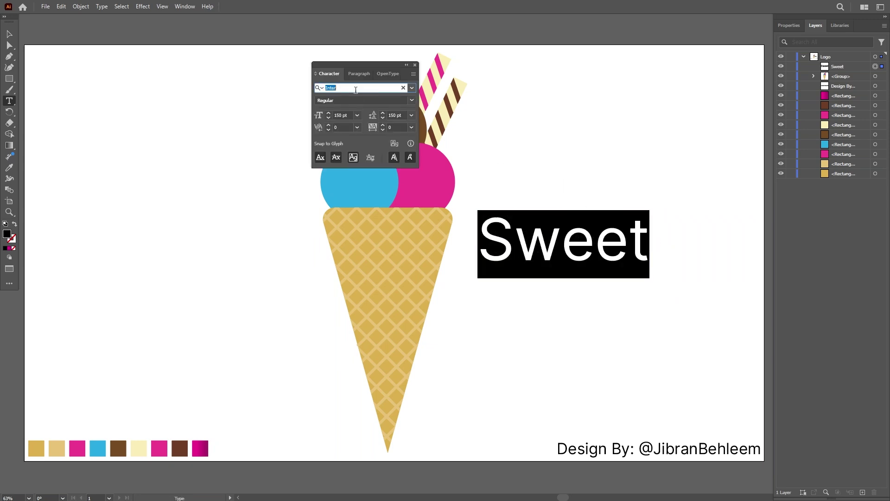
type("Bla")
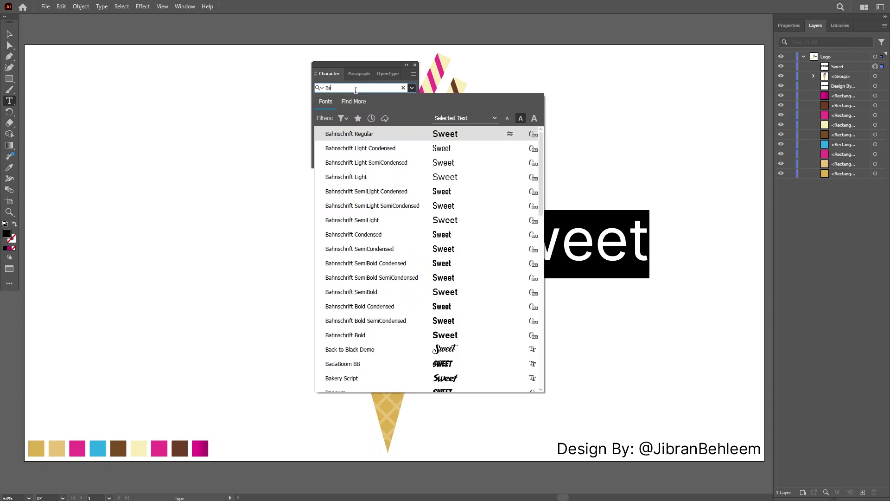
type("ck")
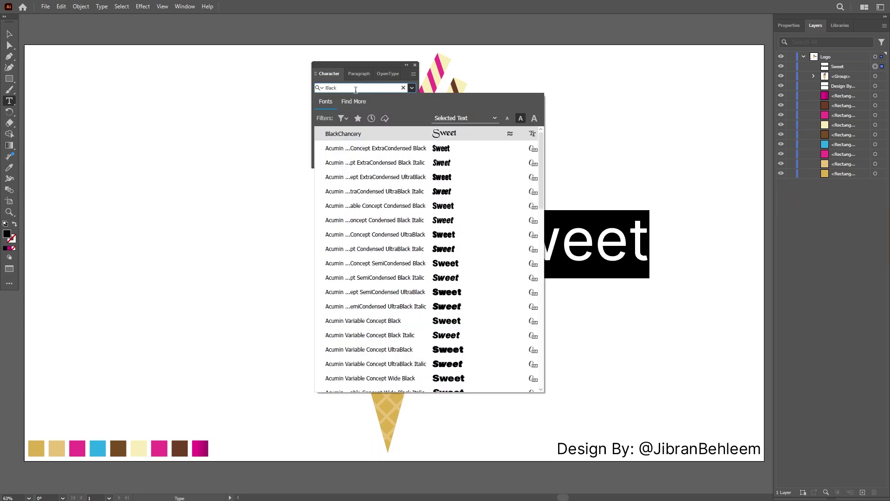
type(" to b")
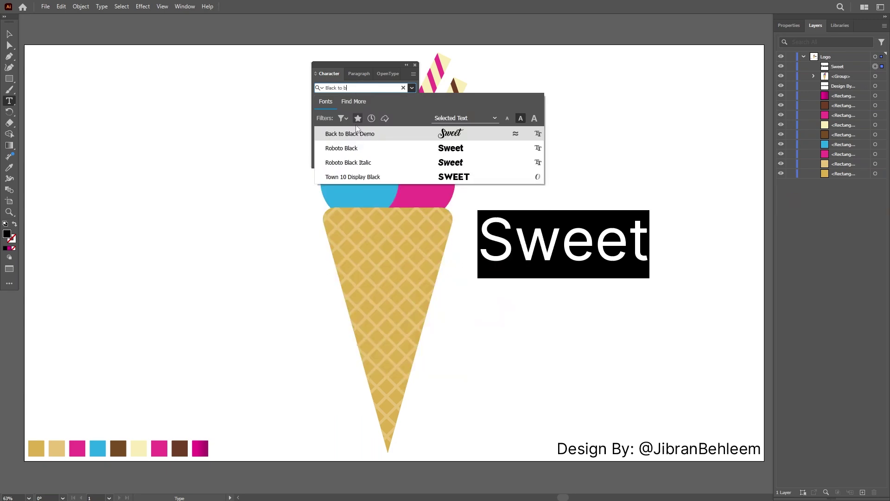
left_click(357, 133)
key("Escape")
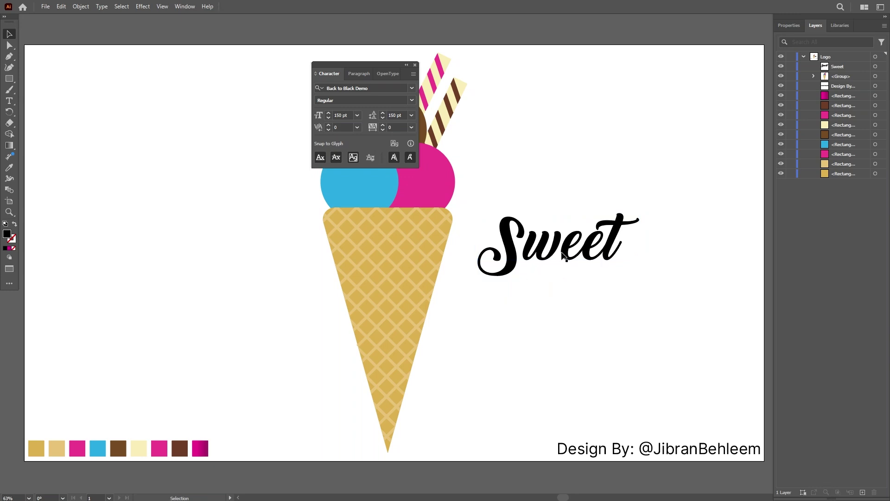
- Move the "Sweet" text up and slightly to the right beside the cone
left_click_drag(560, 270, 574, 232)
double_click(572, 220)
key("ctrl+a")
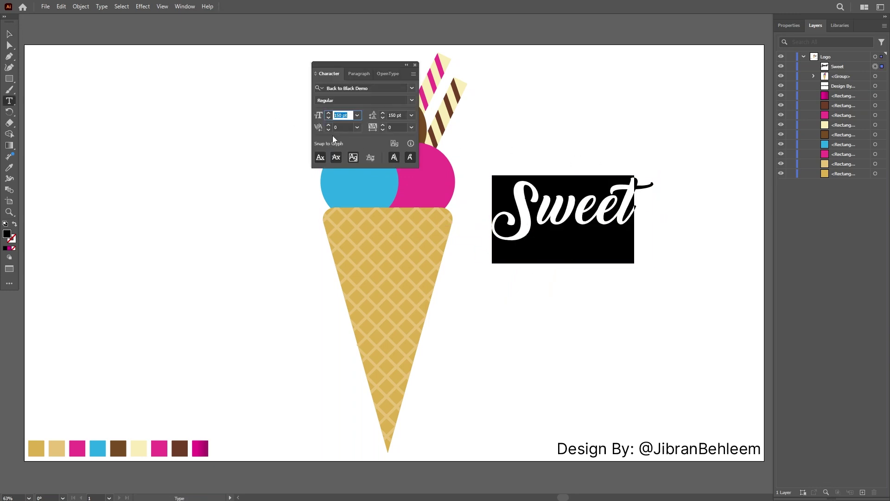
key("Escape")
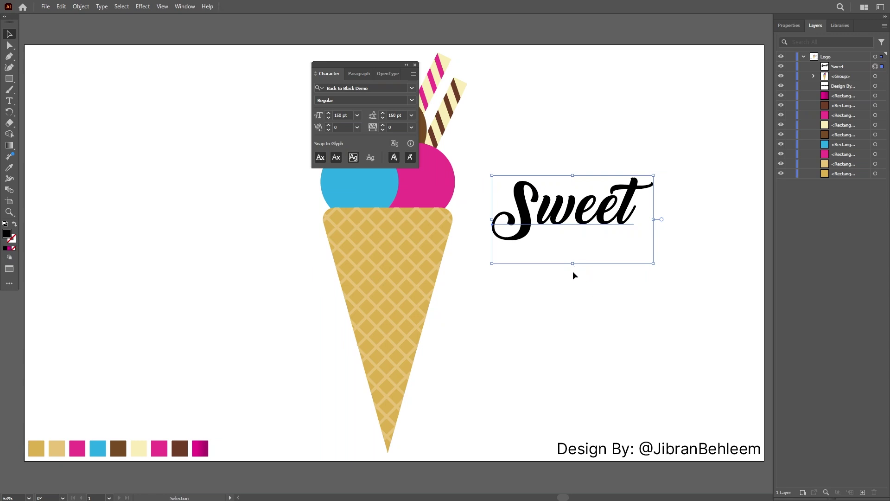
- Add a text object reading "Delight" below the "Sweet" text
left_click(574, 292)
key("t")
left_click(563, 289)
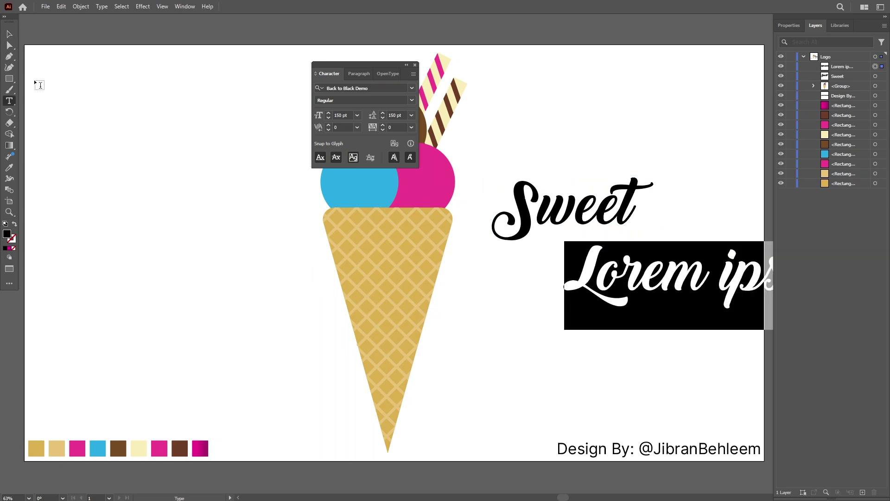
left_click_drag(667, 298, 583, 302)
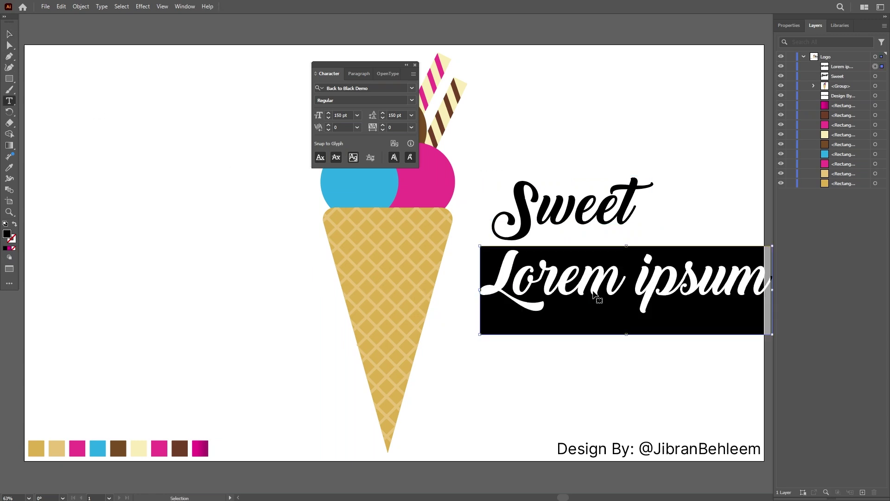
type("Deli")
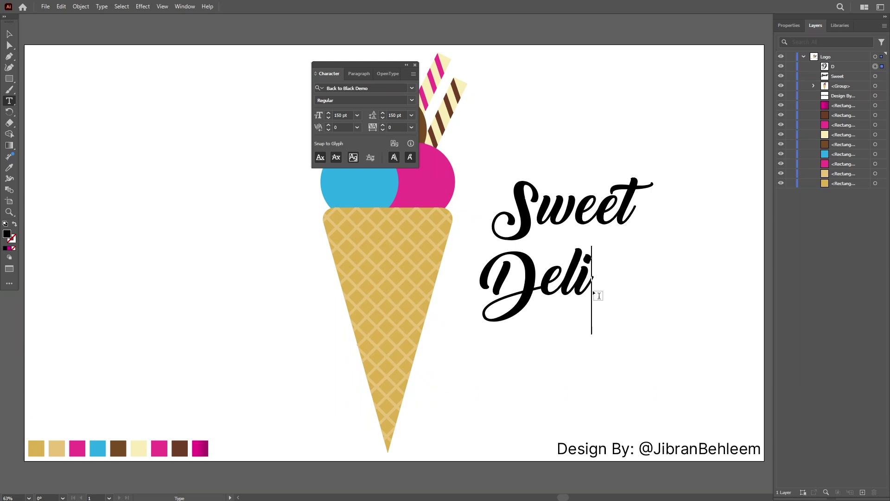
type("ght")
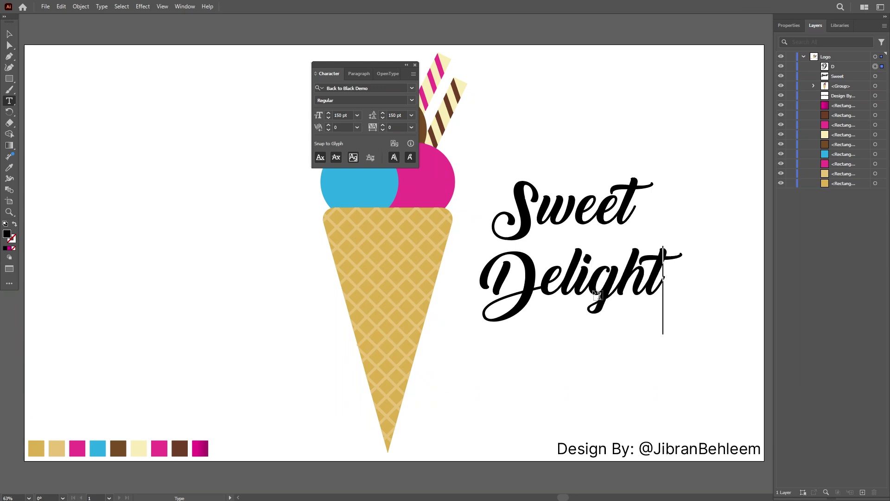
left_click(414, 65)
key("Escape")
left_click(599, 347)
- Set the font of the "Delight" text to Signatra DEMO
key("t")
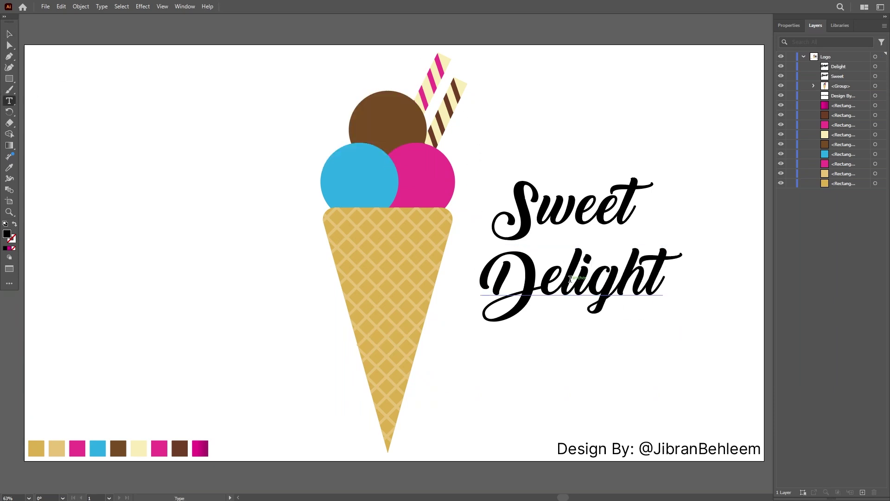
left_click(573, 282)
key("ctrl+a")
key("ctrl+t")
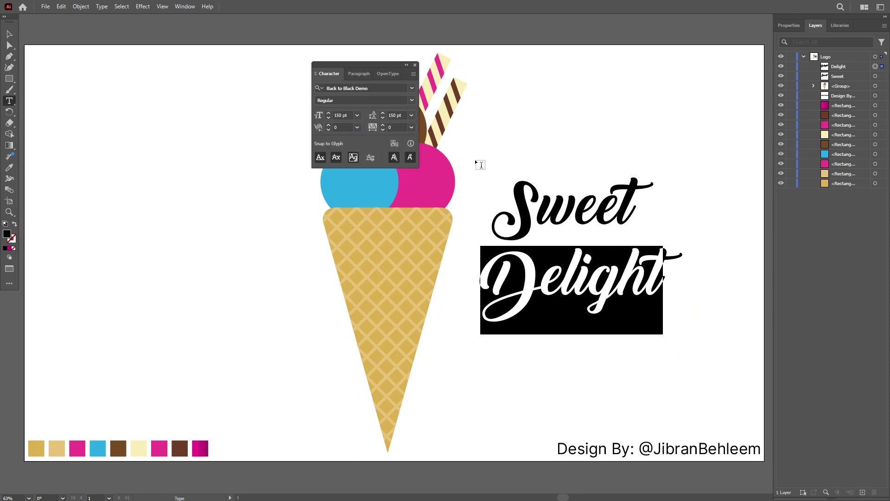
left_click(394, 90)
type("s")
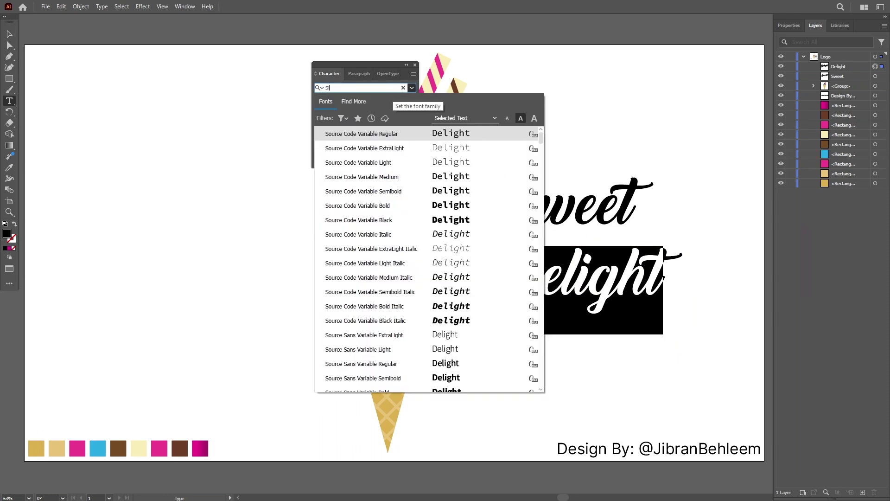
type("igna")
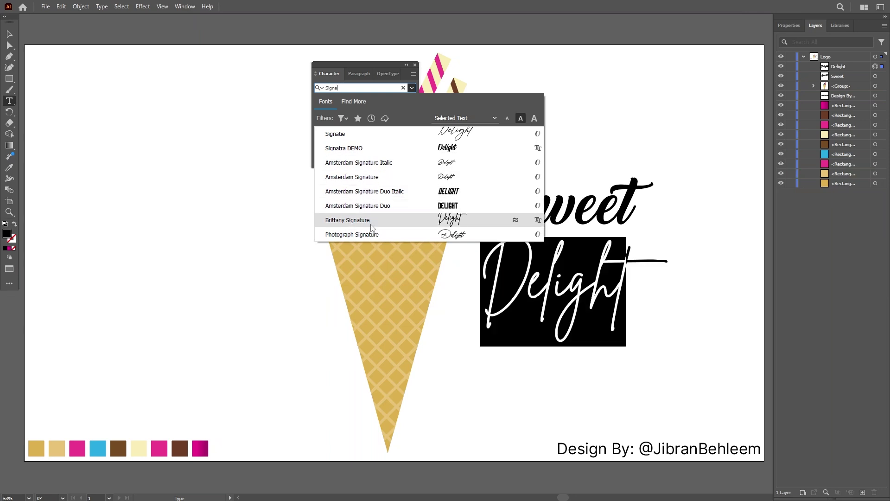
key("BackSpace")
key("BackSpace")
left_click(380, 153)
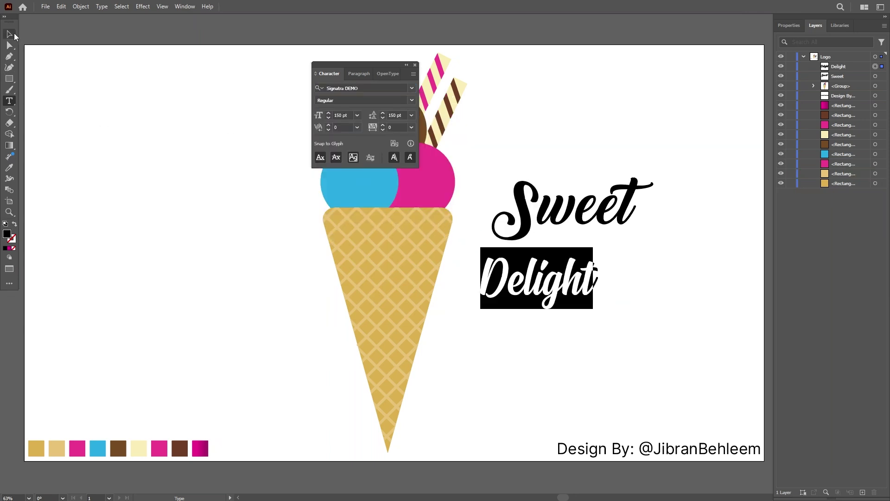
left_click(9, 34)
left_click(556, 324)
- Move "Delight" up and right beneath "Sweet", and enlarge both words together proportionally
left_click(550, 289)
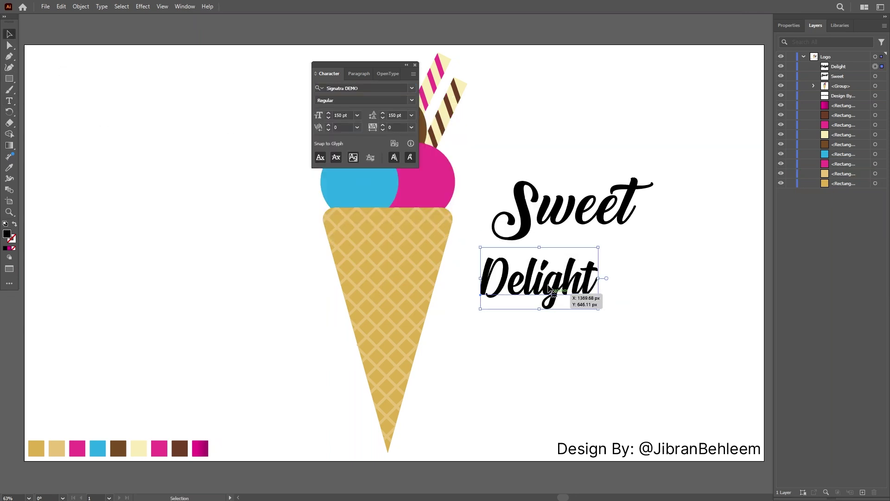
left_click_drag(550, 290, 598, 266)
left_click_drag(671, 326, 621, 204)
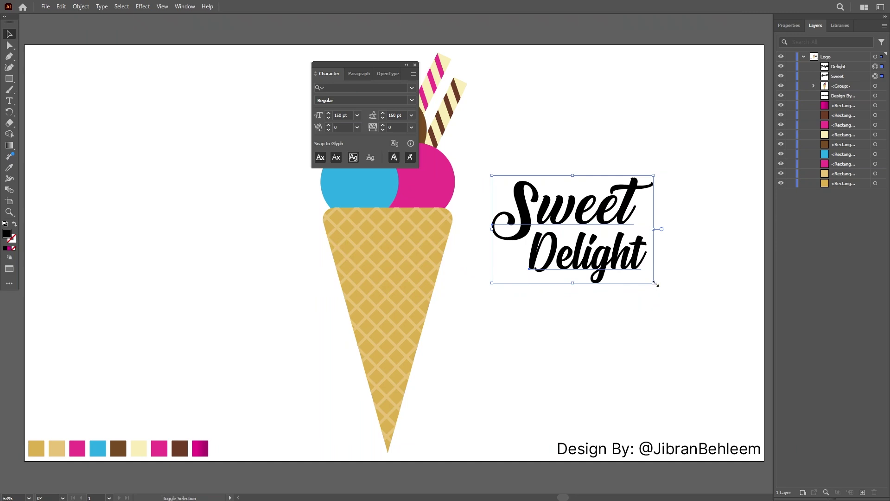
left_click_drag(654, 283, 706, 320)
left_click(640, 364)
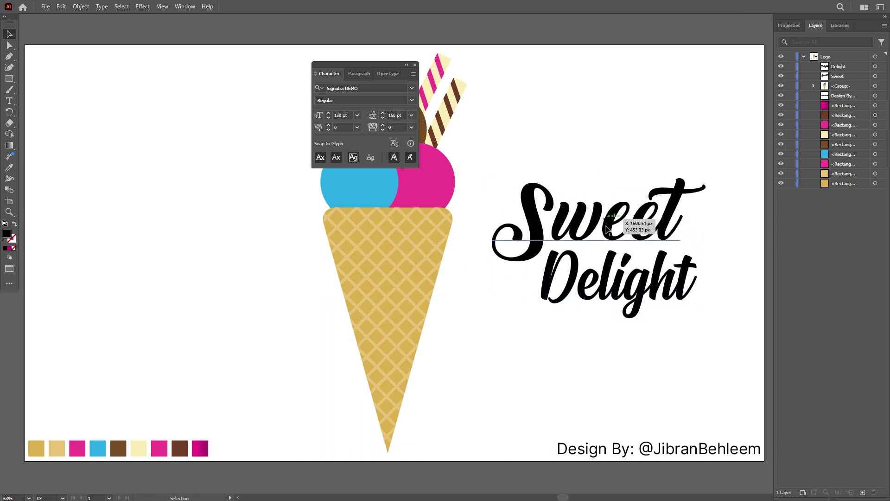
left_click(415, 65)
- Shift both words slightly left and shrink "Delight" proportionally, positioning it close beneath "Sweet"
left_click_drag(591, 126, 660, 343)
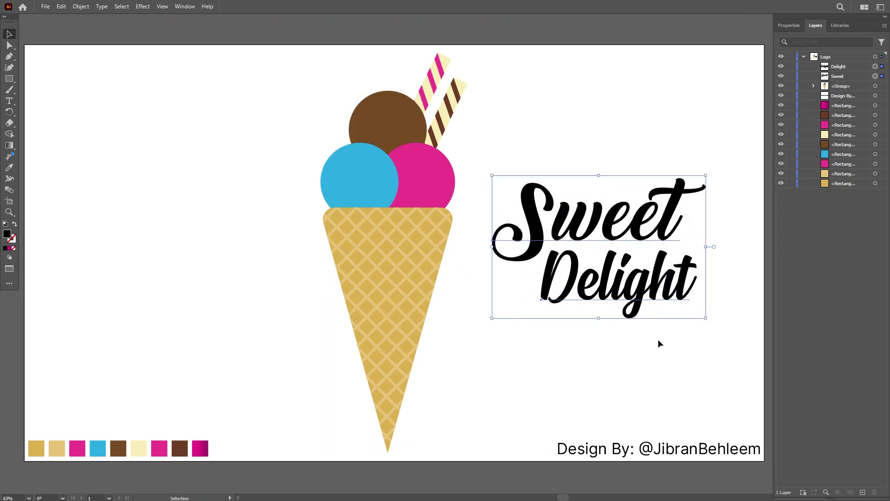
left_click_drag(626, 250, 621, 251)
left_click_drag(616, 300, 614, 293)
key("Down")
key("Down")
key("Down")
key("Down")
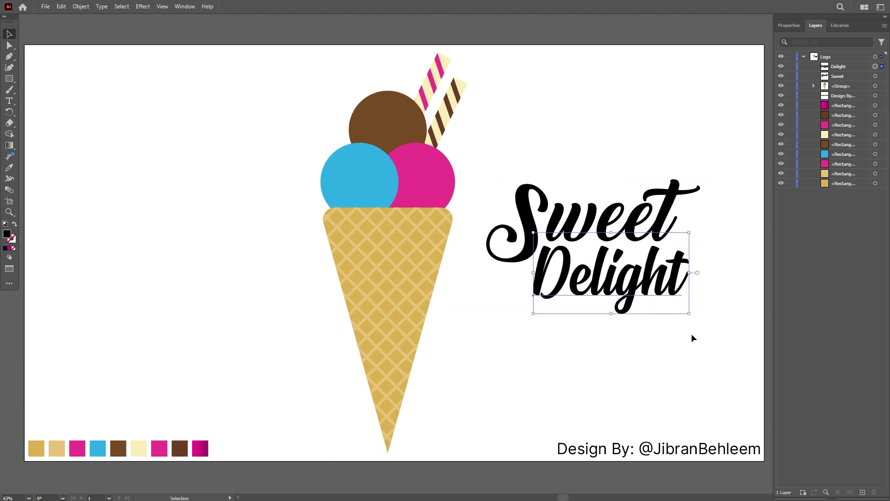
left_click_drag(694, 313, 672, 300)
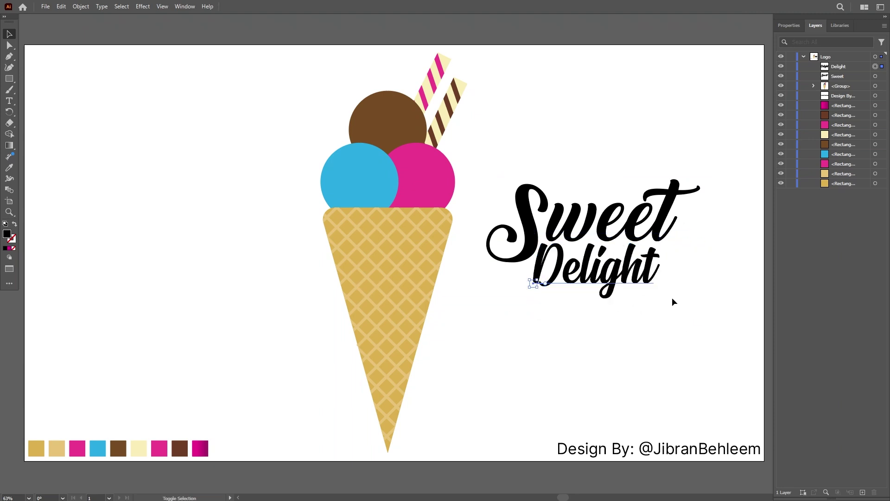
left_click(609, 291)
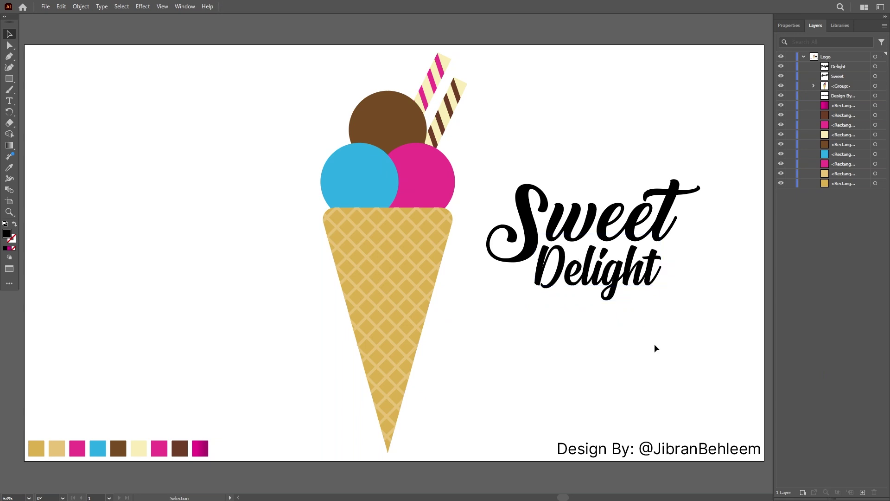
- Enlarge "Sweet" and "Delight" together slightly and proportionally from their common center
left_click_drag(655, 348, 654, 307)
left_click_drag(593, 302, 595, 311)
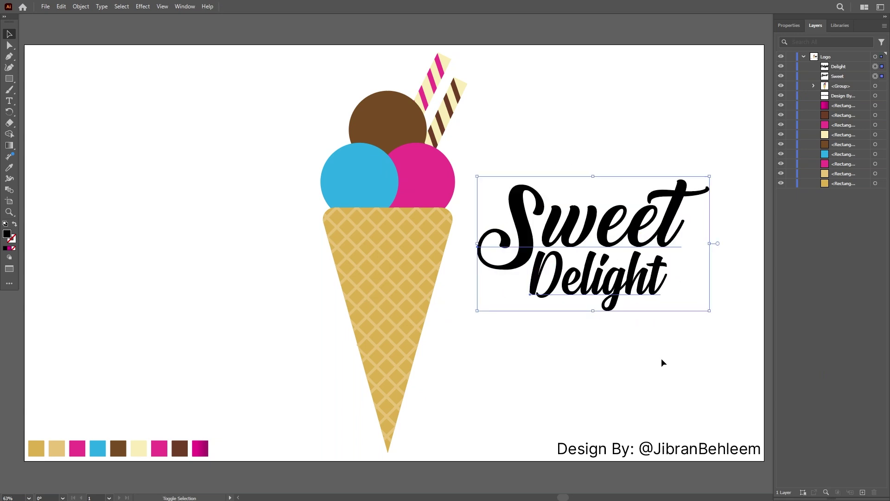
left_click_drag(670, 362, 530, 167)
left_click(649, 355)
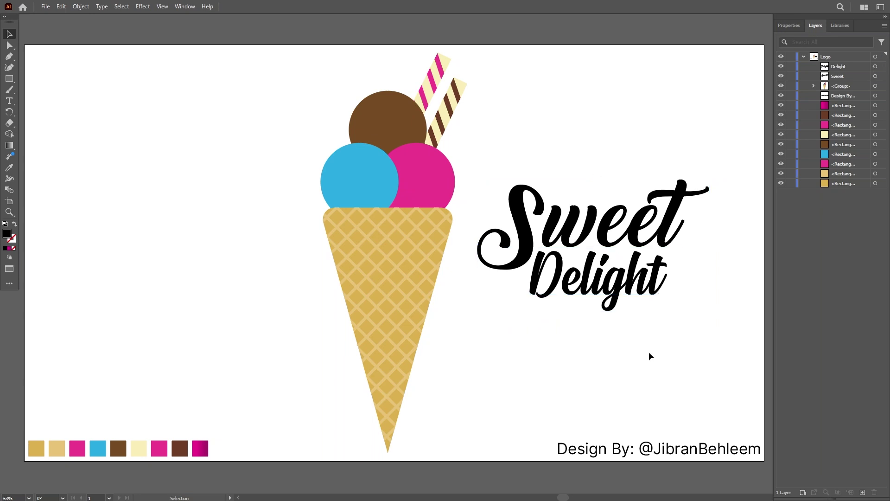
- Convert the "Sweet" and "Delight" texts to outlines and combine them into one group
right_click(605, 220)
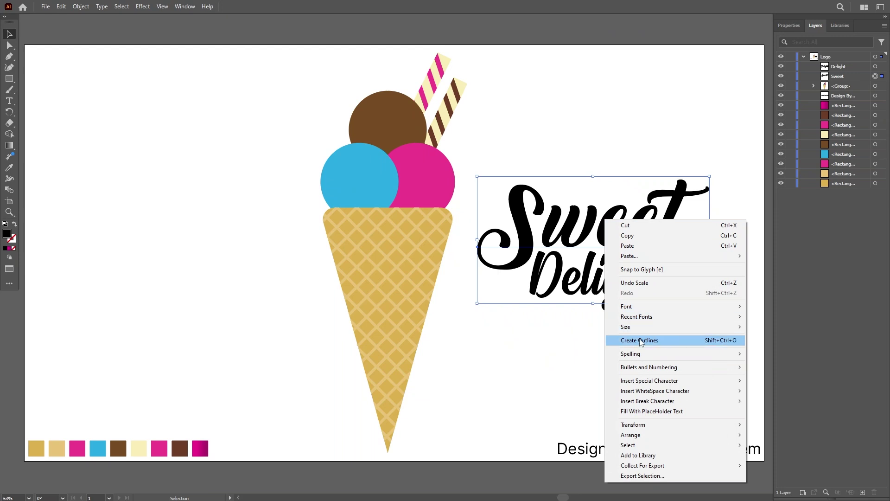
left_click(635, 340)
left_click(610, 296)
right_click(610, 297)
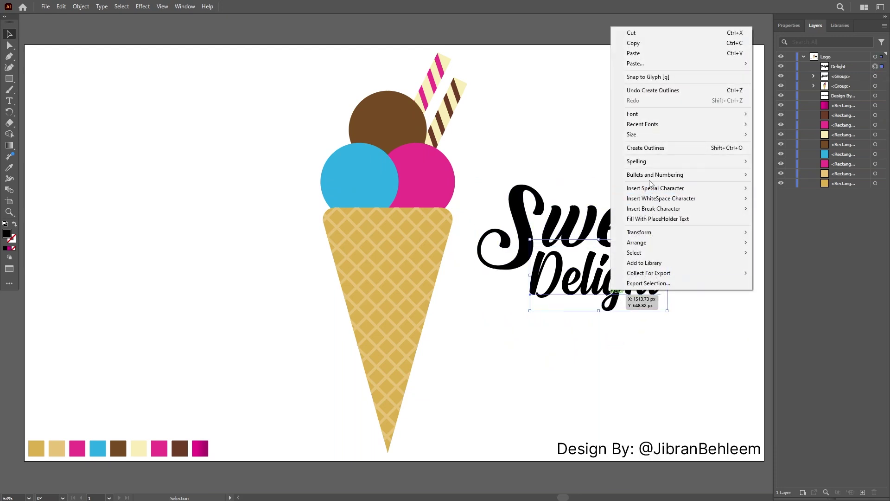
left_click(655, 147)
left_click(660, 346)
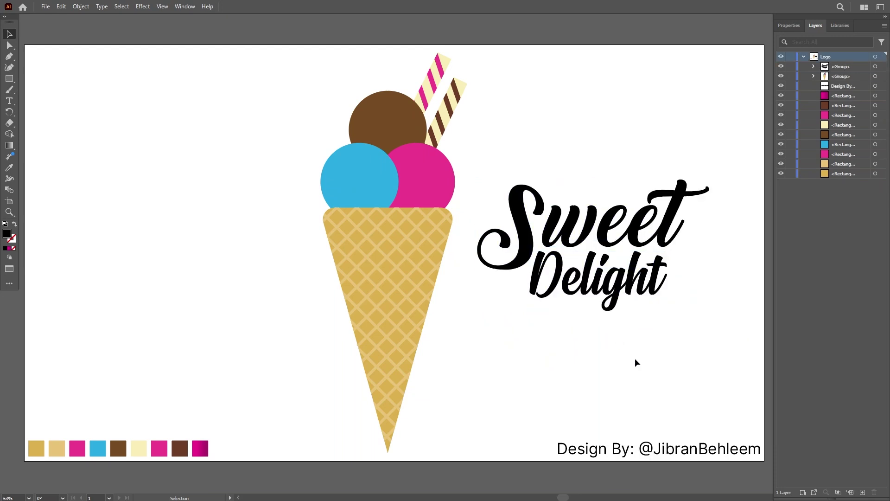
- Apply Offset Path to the outlined "Sweet Delight" lettering to create a thicker rounded outline around it
left_click_drag(656, 351, 552, 187)
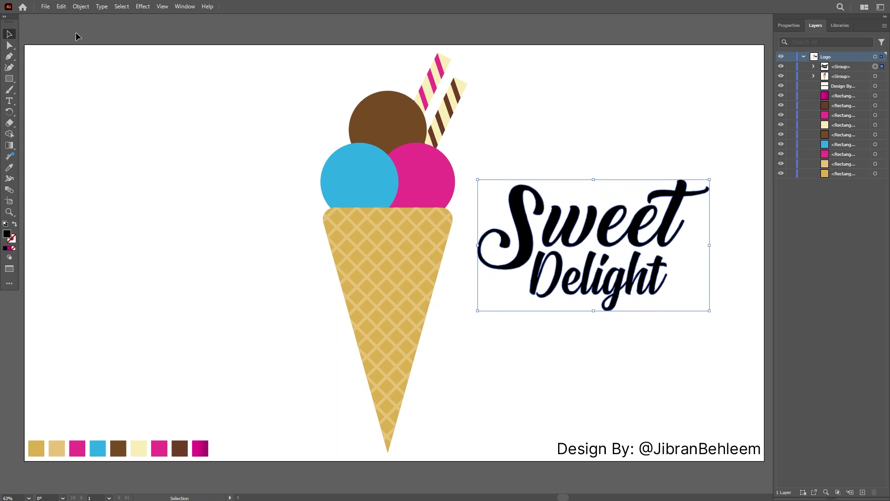
left_click(81, 6)
mouse_move(191, 241)
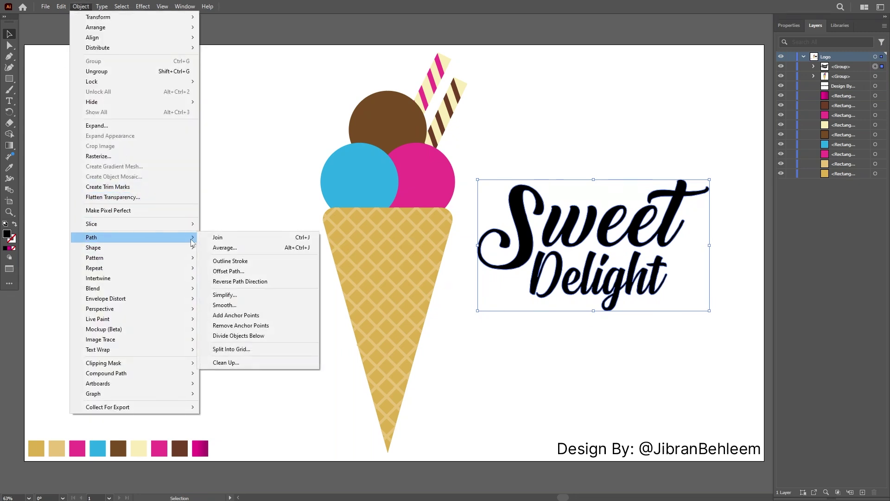
left_click(253, 275)
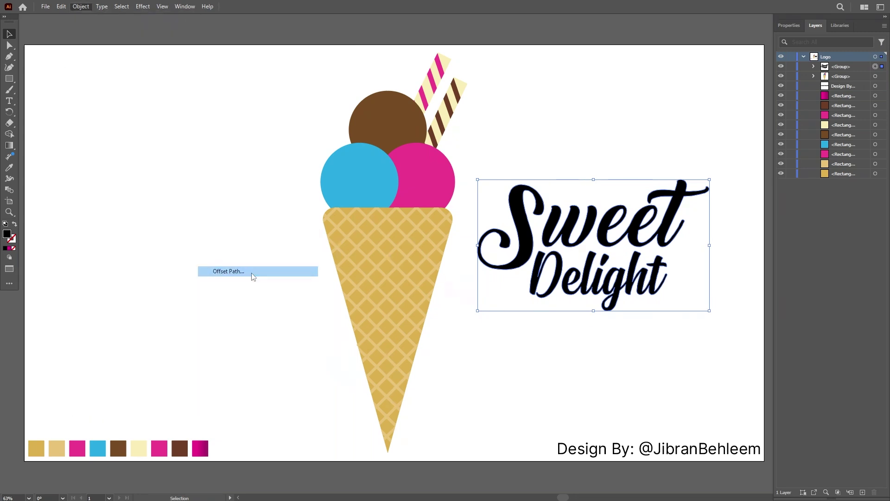
left_click(570, 366)
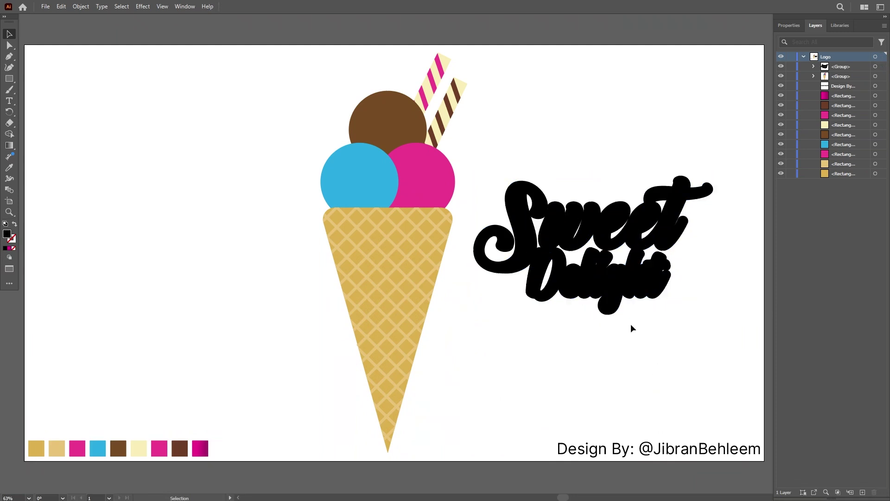
- Ungroup the lettering and its offset shapes into separate paths
left_click(631, 230)
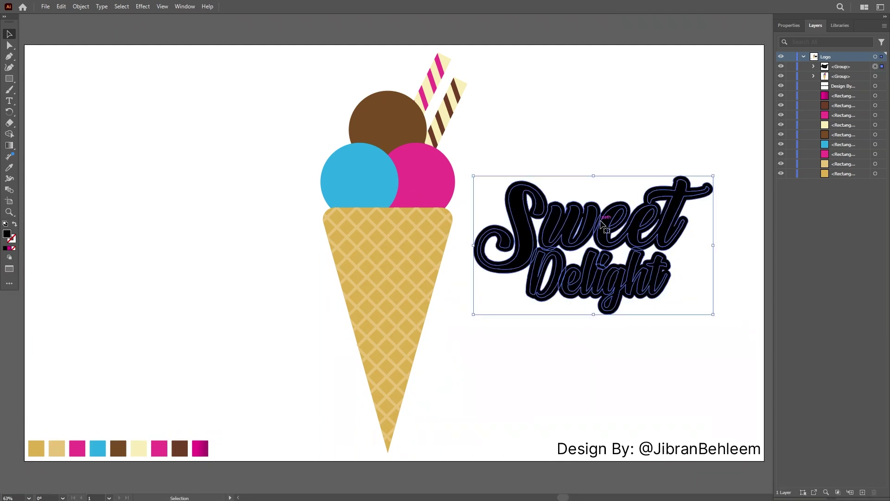
right_click(601, 224)
left_click(603, 342)
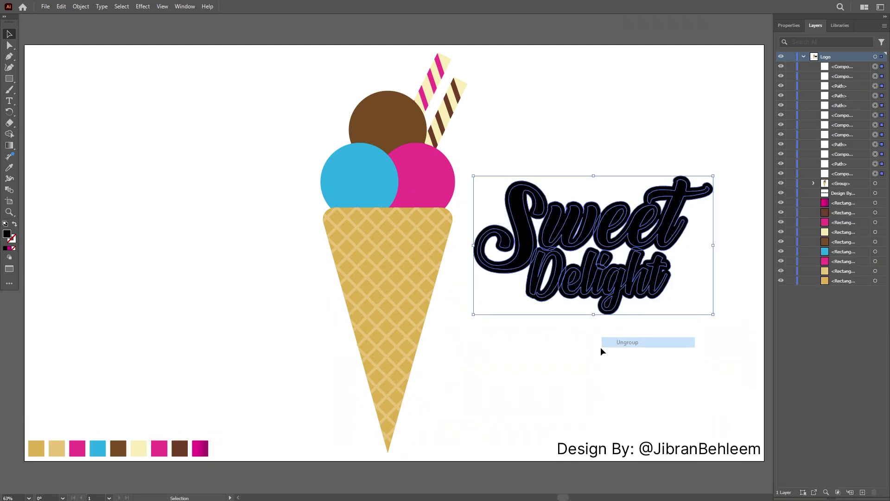
left_click(600, 349)
- Select all the inner letter shapes of "Sweet Delight" and sample the white background as their fill
left_click(529, 240)
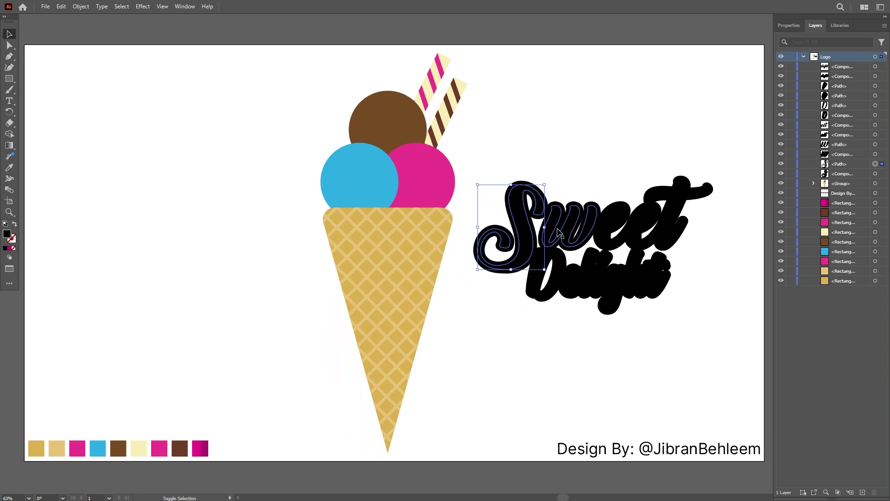
left_click(589, 226, "shift")
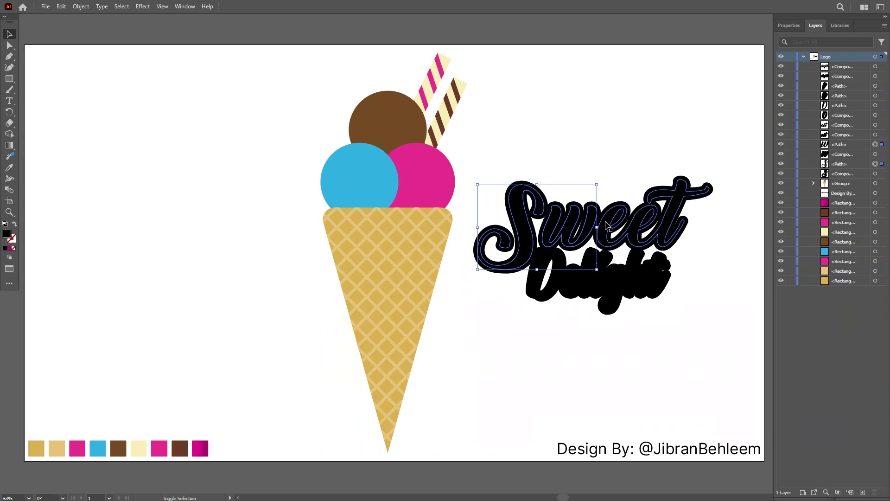
left_click(645, 218, "shift")
left_click(559, 278, "shift")
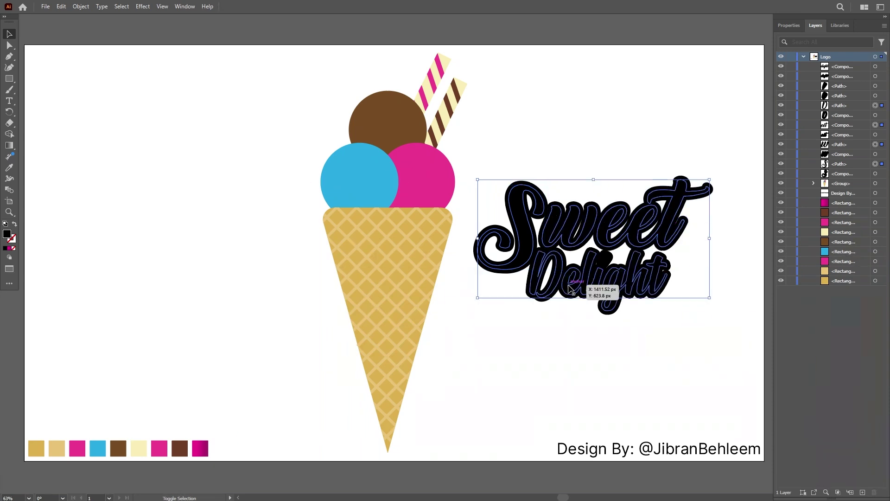
left_click(616, 310, "shift")
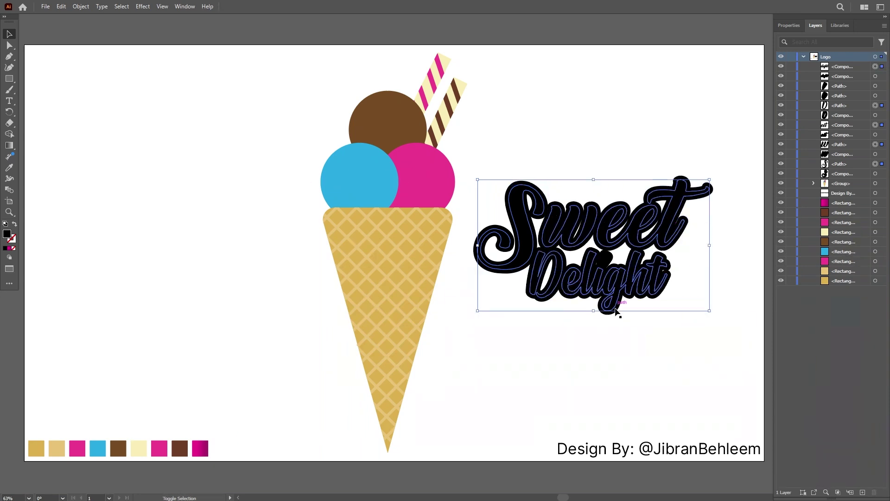
left_click(607, 267, "shift")
key("i")
left_click(566, 127)
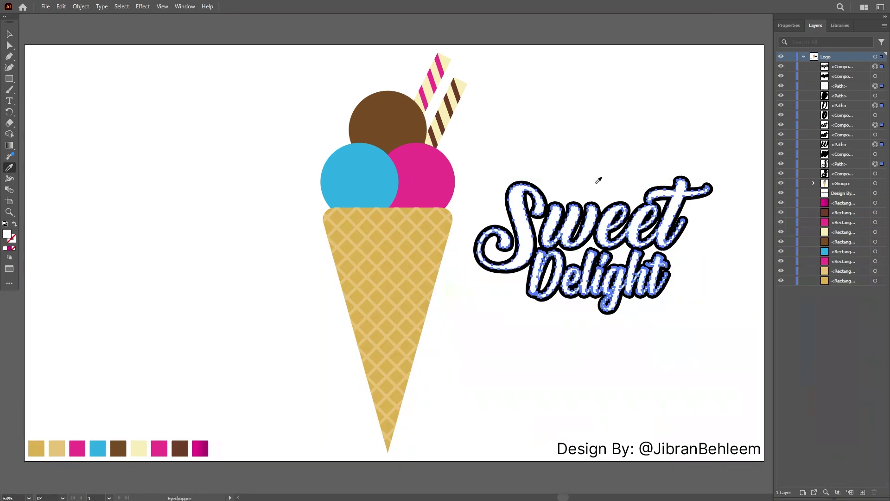
- Unite the selected white letter shapes into one group with Pathfinder and deselect them
left_click(183, 7)
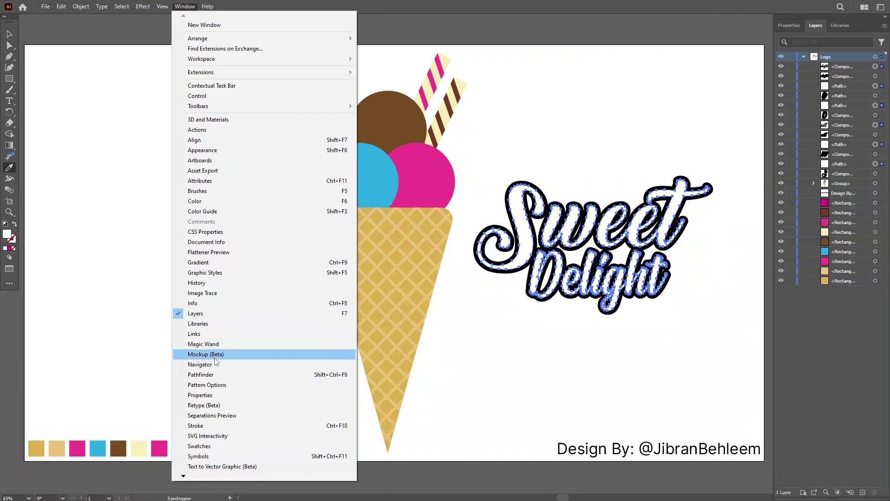
left_click(216, 374)
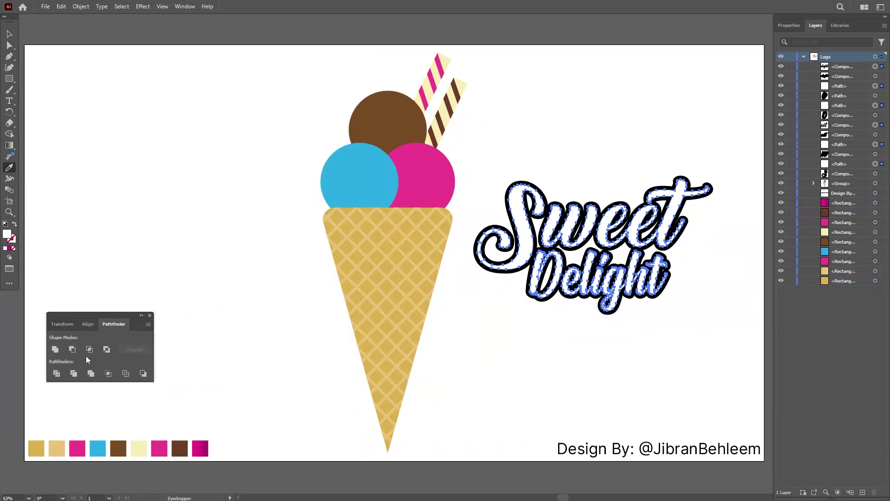
left_click(55, 348)
left_click(9, 34)
left_click(589, 125)
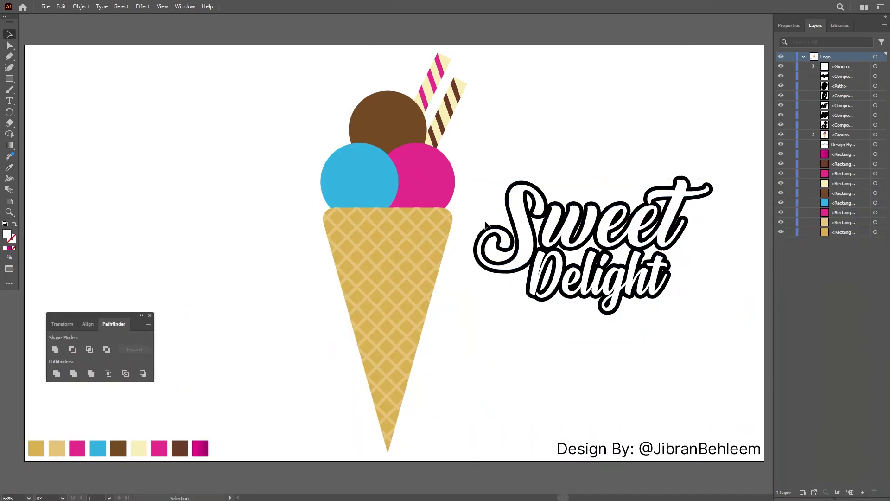
- Hide the united white letter group of "Sweet Delight" to expose the black outline shapes beneath it
left_click(150, 315)
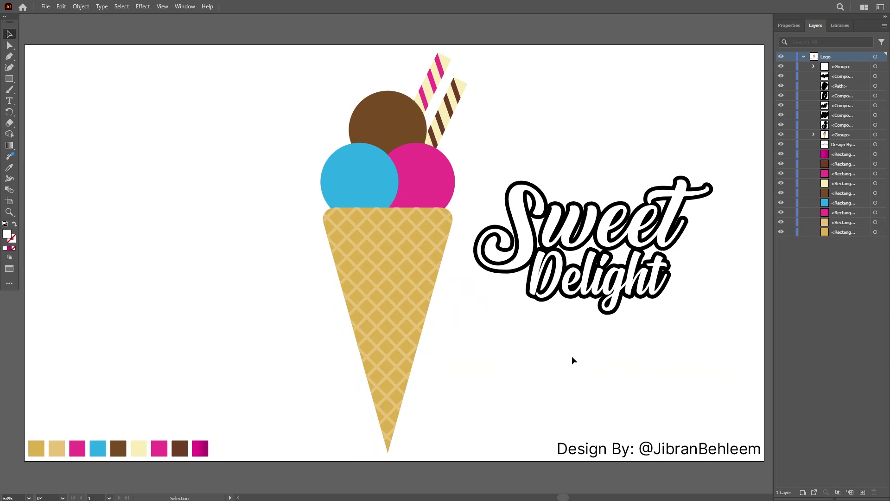
left_click(601, 234)
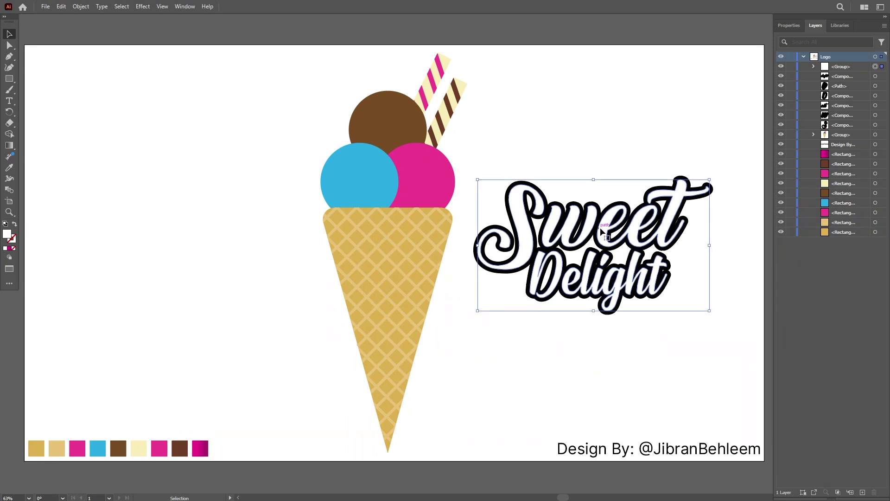
double_click(599, 229)
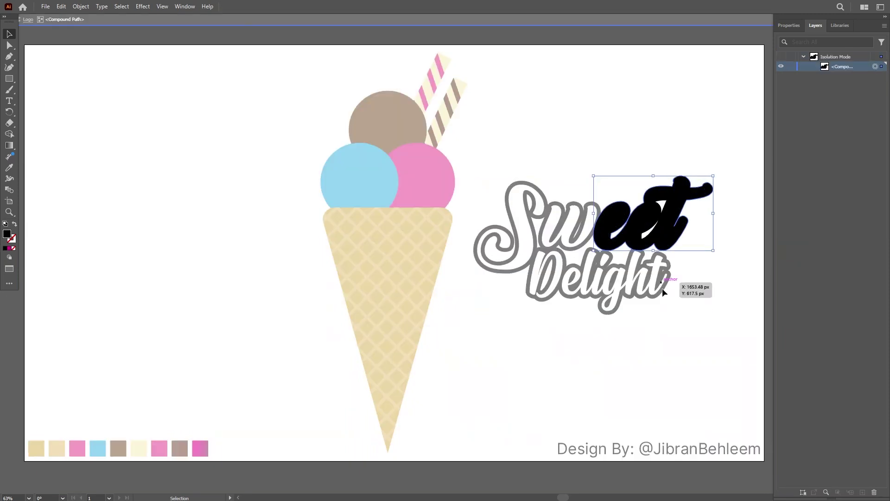
double_click(662, 289)
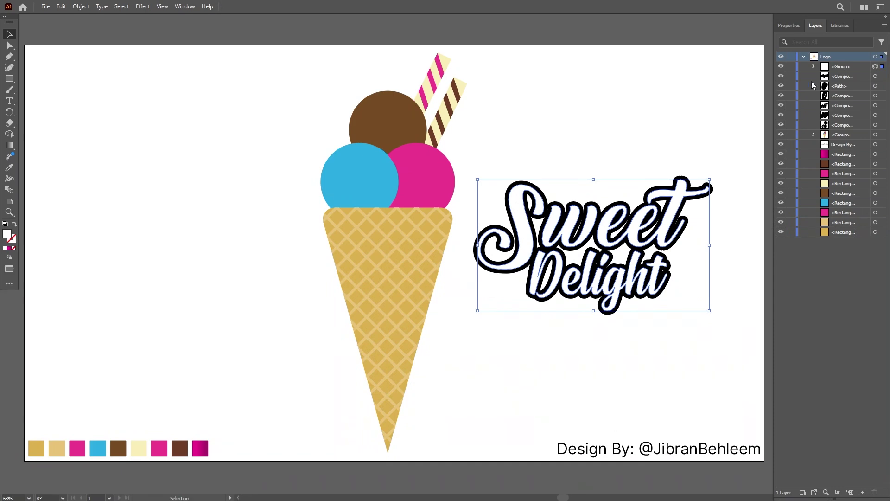
left_click(781, 66)
- Select all the black outline shapes of the lettering and unite them into one shape with Pathfinder
left_click_drag(556, 169, 622, 341)
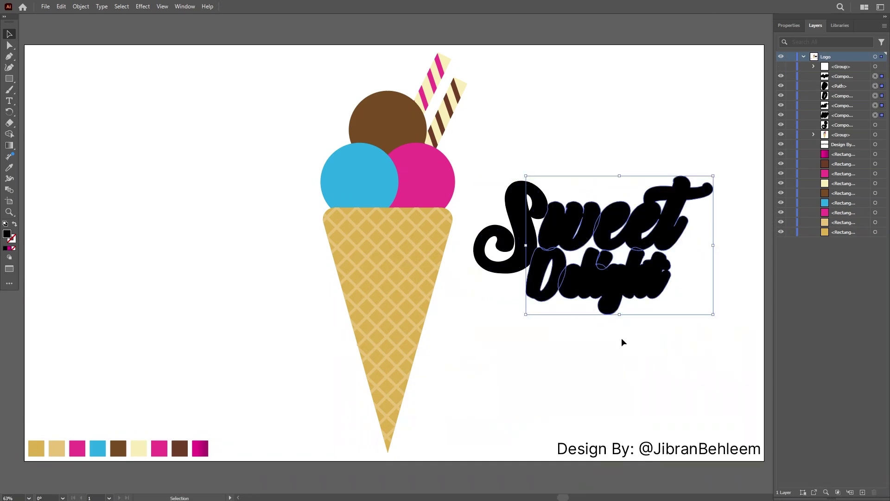
left_click(494, 227, "shift")
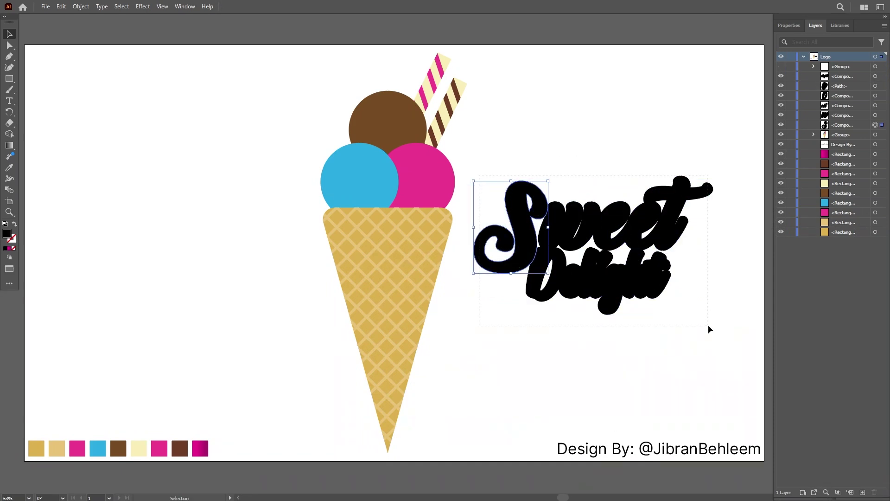
left_click(184, 7)
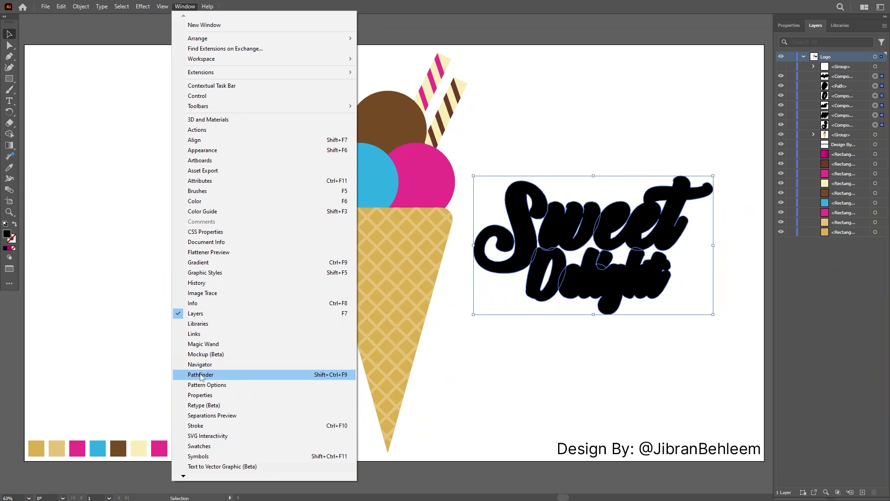
left_click(202, 374)
left_click(54, 348)
left_click_drag(526, 369, 479, 212)
left_click(150, 316)
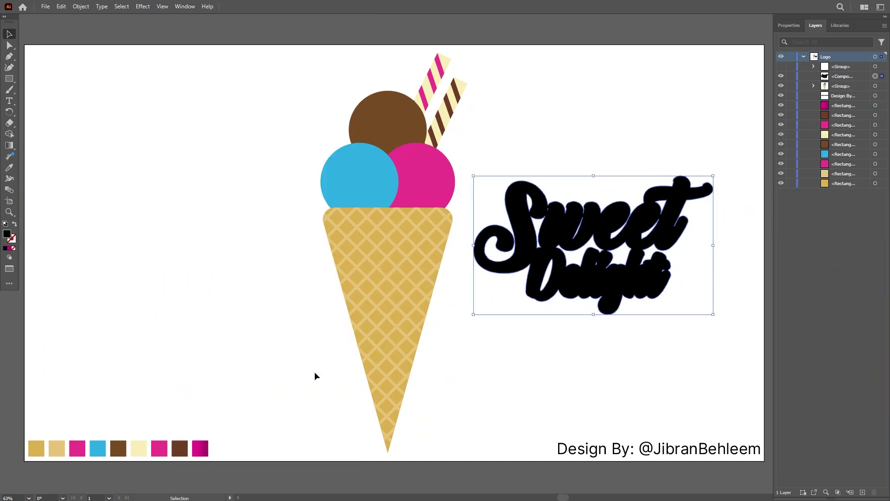
- Fill the united outline with the magenta gradient sampled from the last palette swatch and show the white letter group again
key("i")
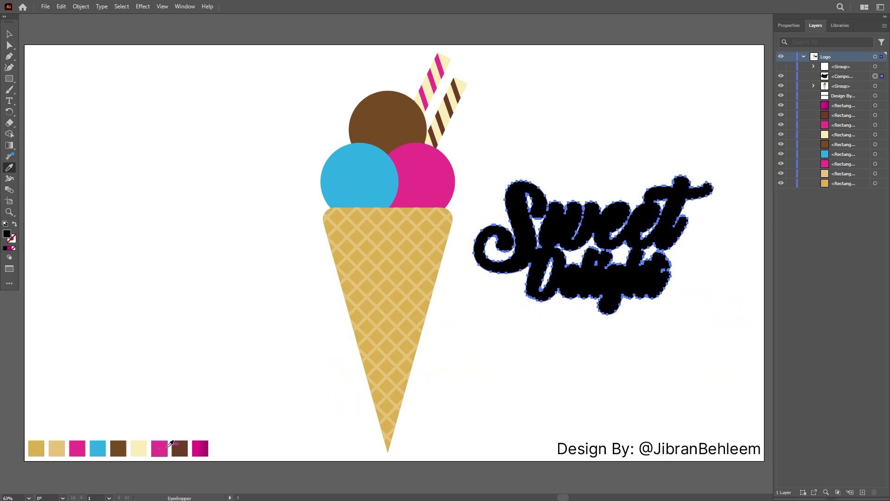
left_click(201, 448)
left_click(10, 34)
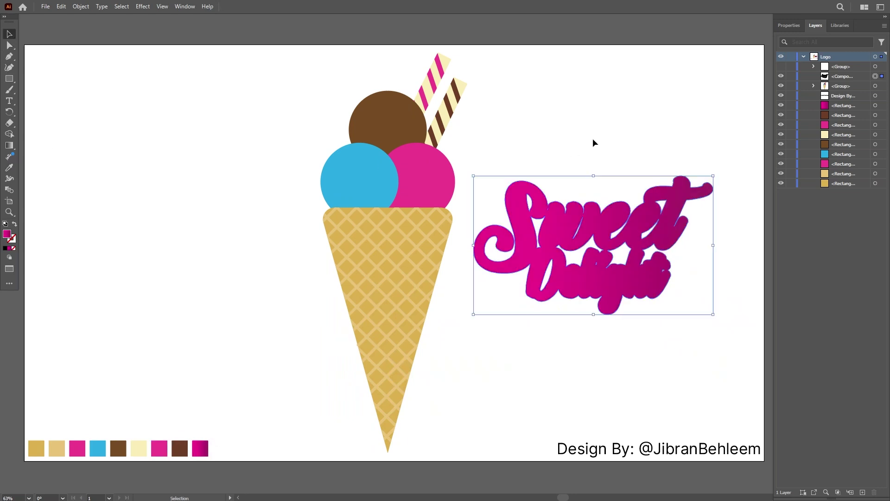
left_click(593, 138)
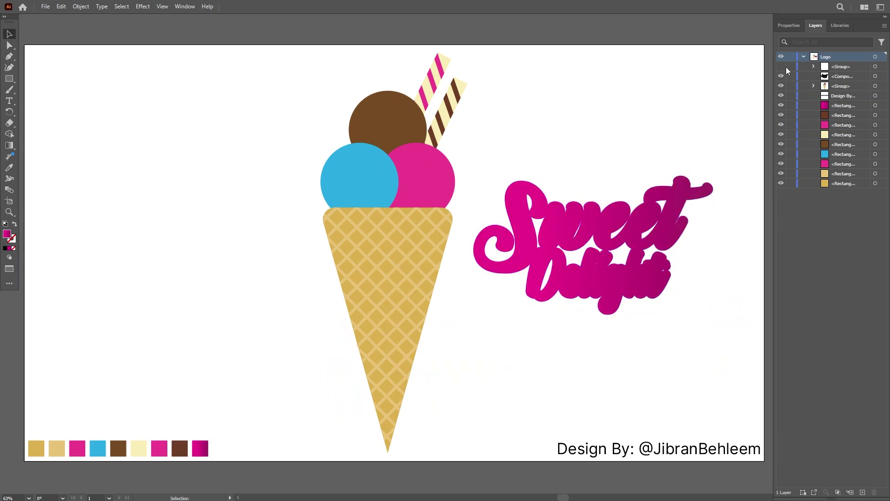
left_click(782, 66)
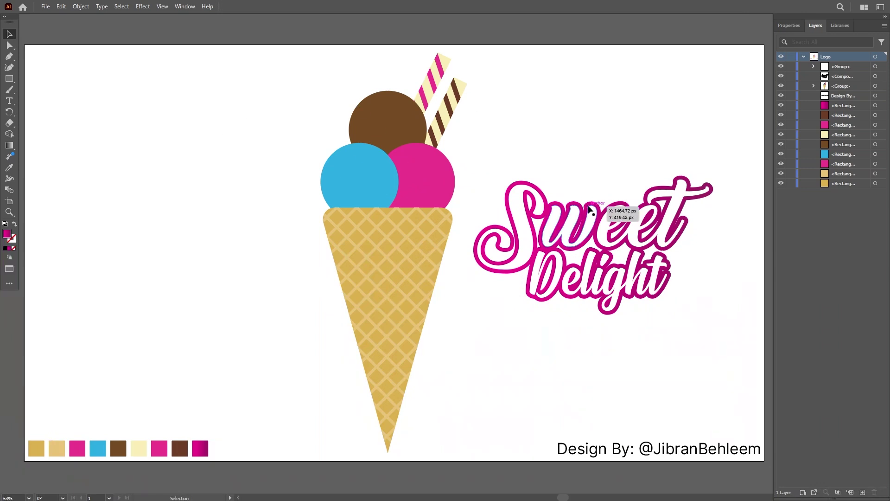
- Apply Offset Path to the magenta gradient outline with a 10 px offset and Miter joins
left_click(849, 70)
left_click(876, 77)
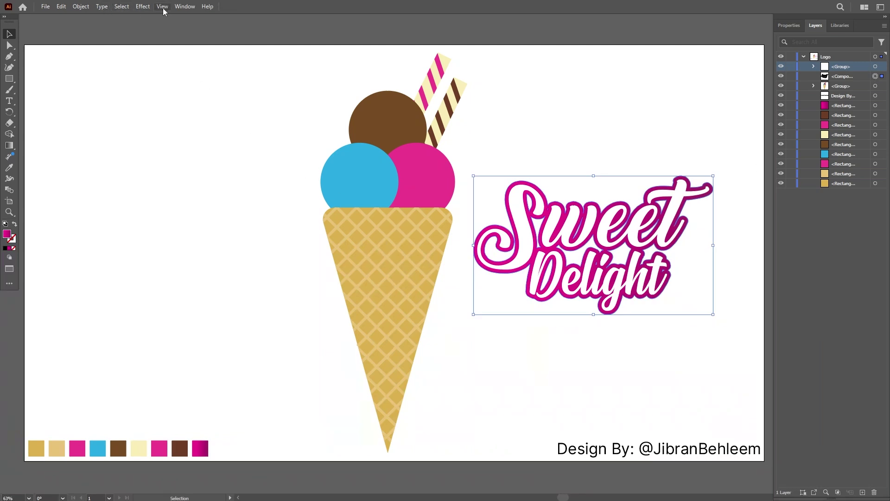
left_click(79, 8)
mouse_move(126, 239)
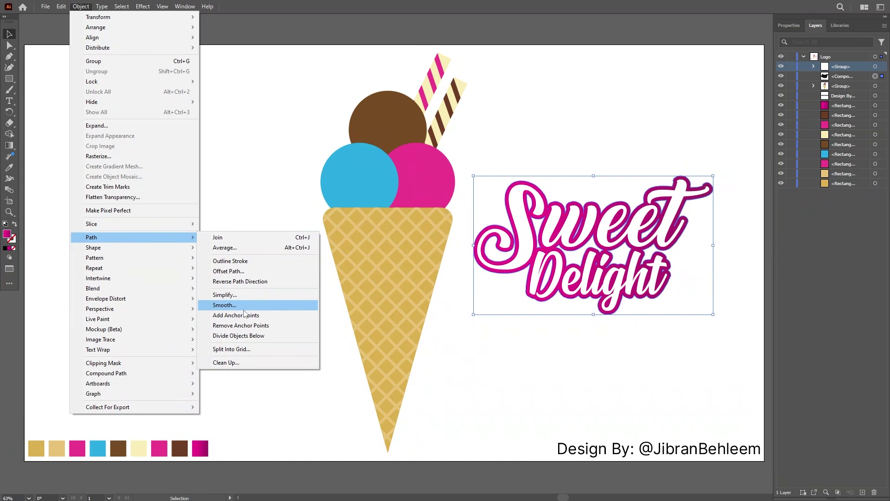
left_click(228, 272)
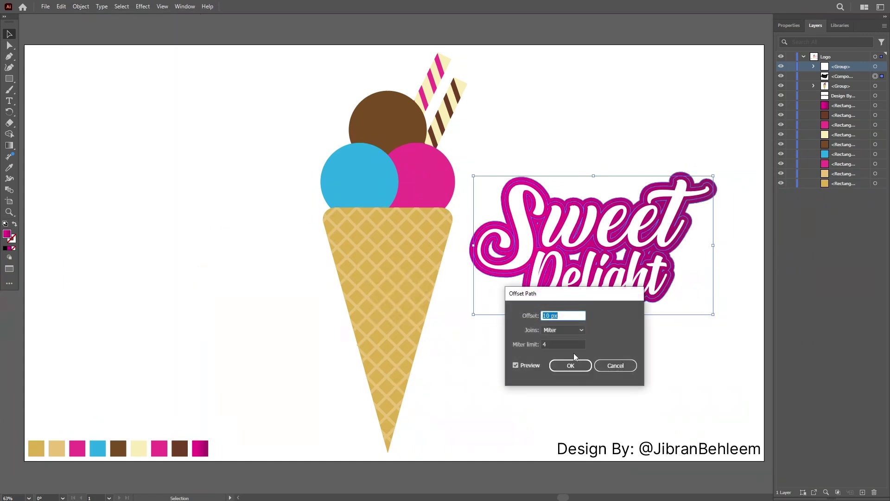
left_click(574, 365)
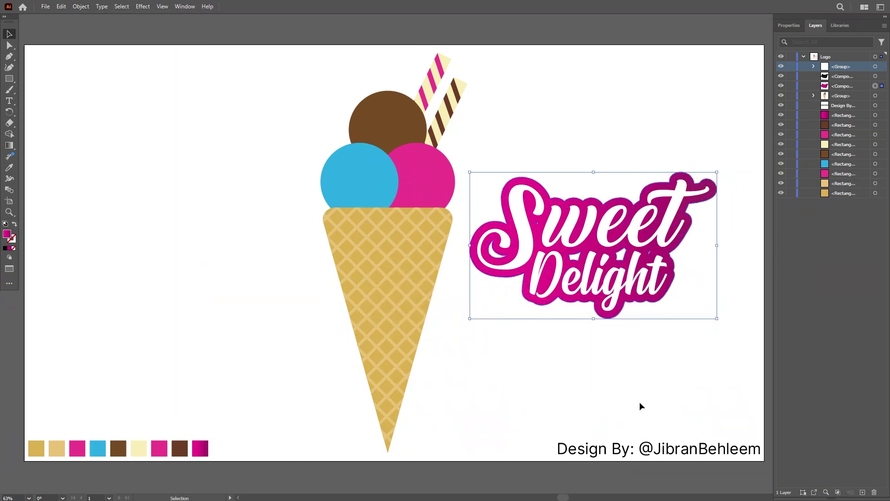
- Group the white lettering with both magenta outlines and move the group over the upper part of the waffle cone
left_click_drag(544, 130, 644, 362)
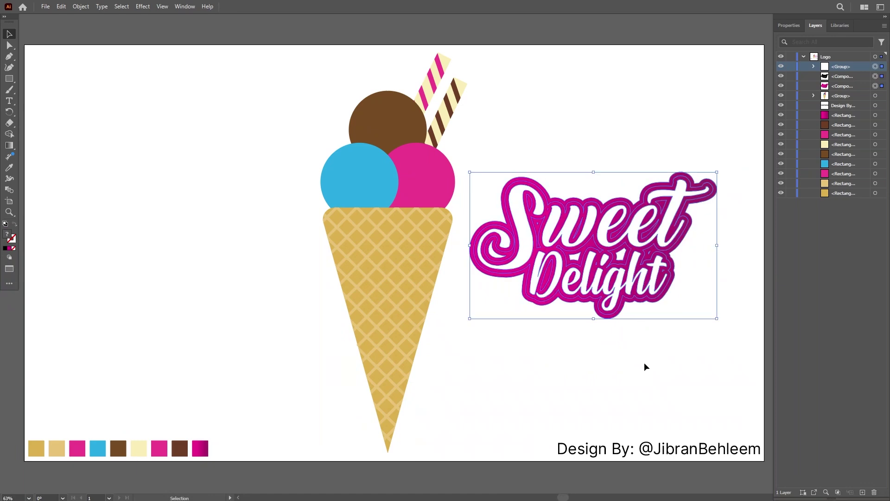
key("ctrl+g")
left_click_drag(593, 244, 392, 296)
- Center the lettering group horizontally on the artboard and nudge it slightly upward
left_click(184, 7)
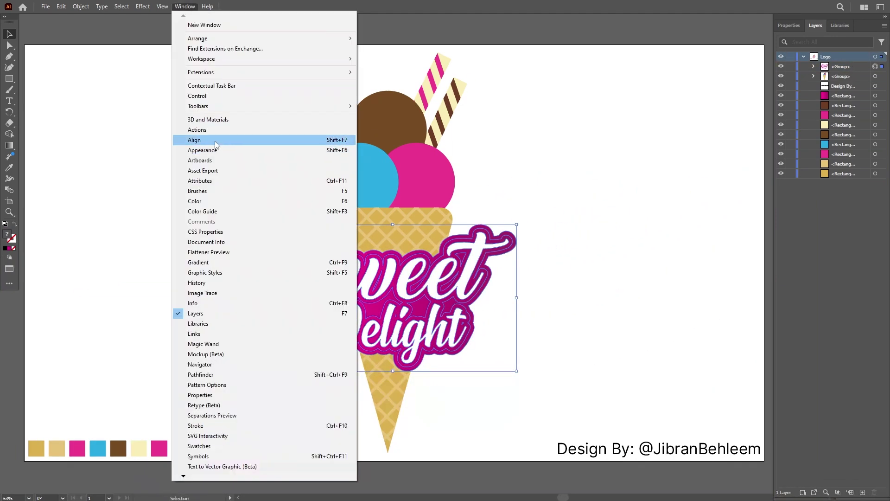
left_click(215, 139)
left_click(71, 349)
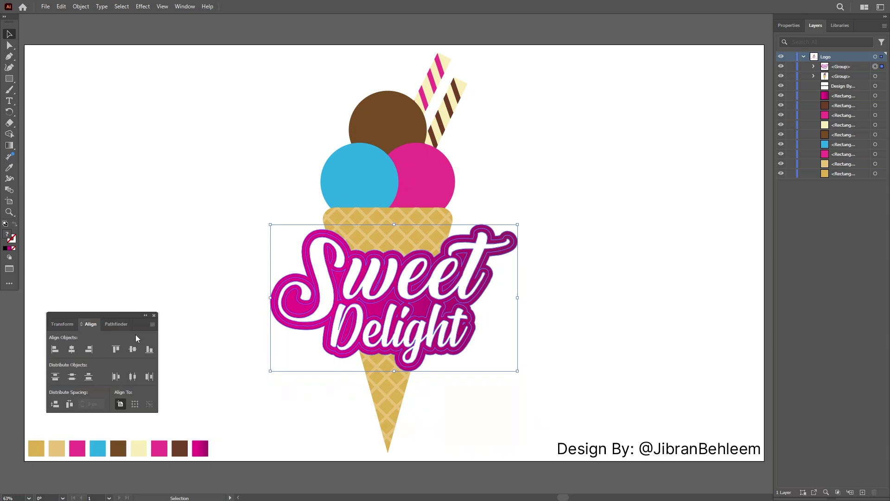
left_click(155, 316)
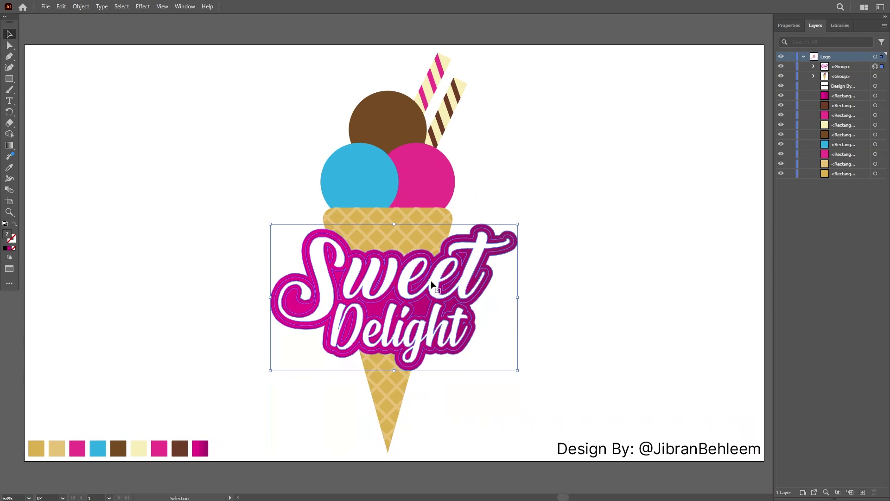
key("shift+Up")
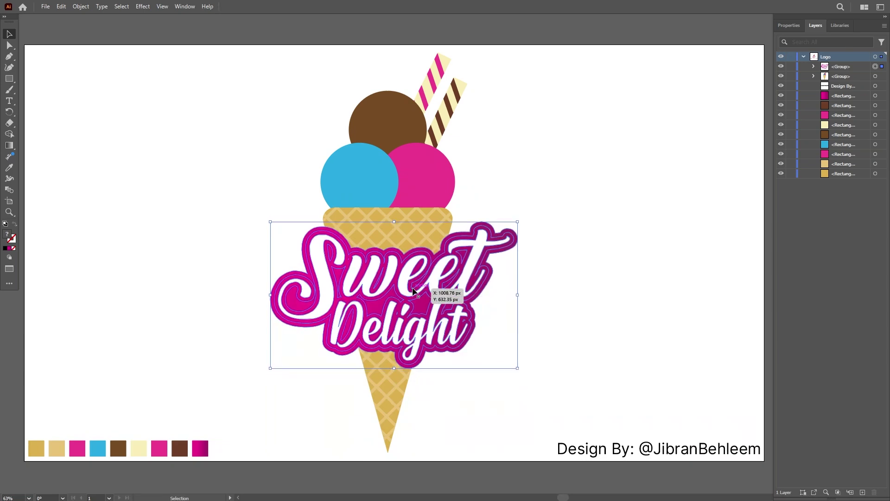
left_click_drag(626, 288, 268, 69)
left_click(184, 7)
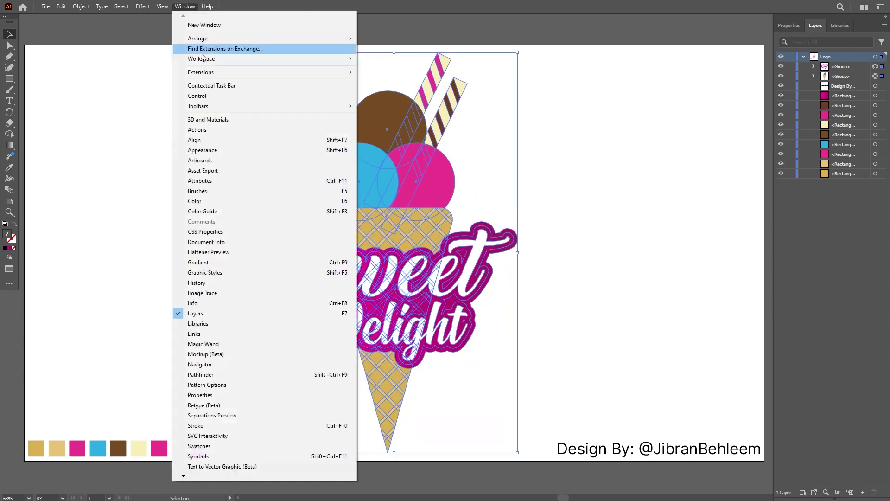
left_click(200, 137)
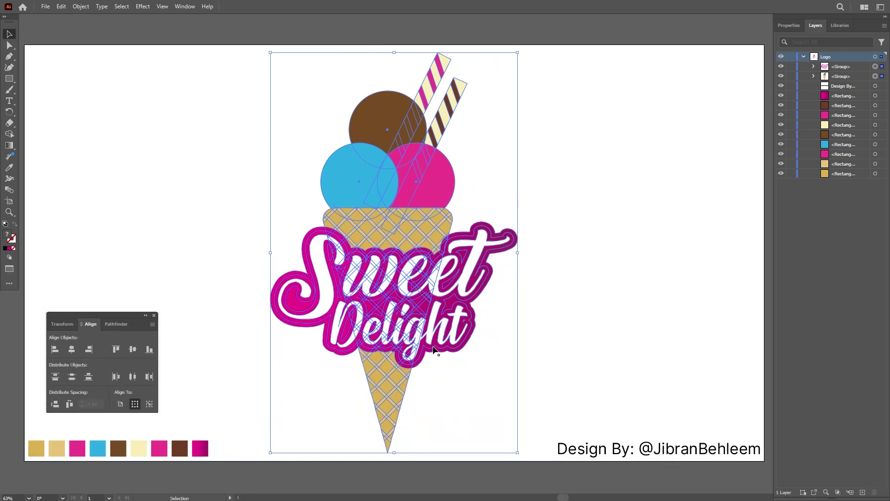
left_click(203, 301)
left_click(154, 315)
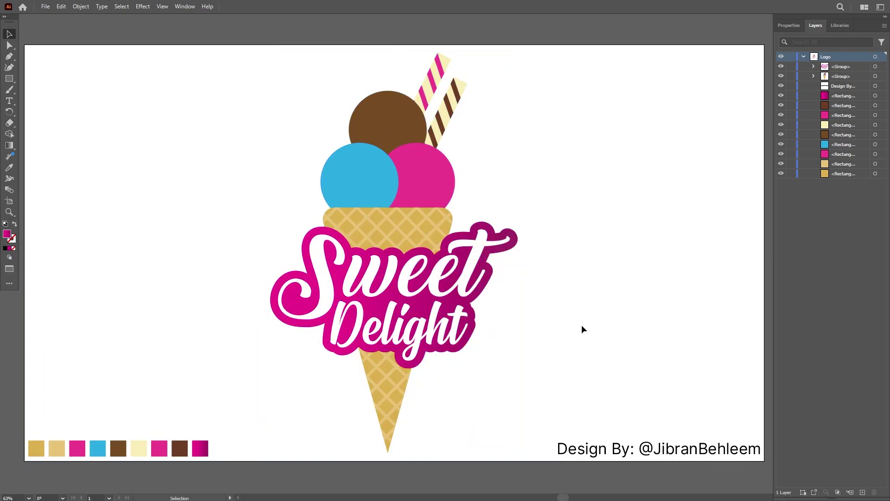